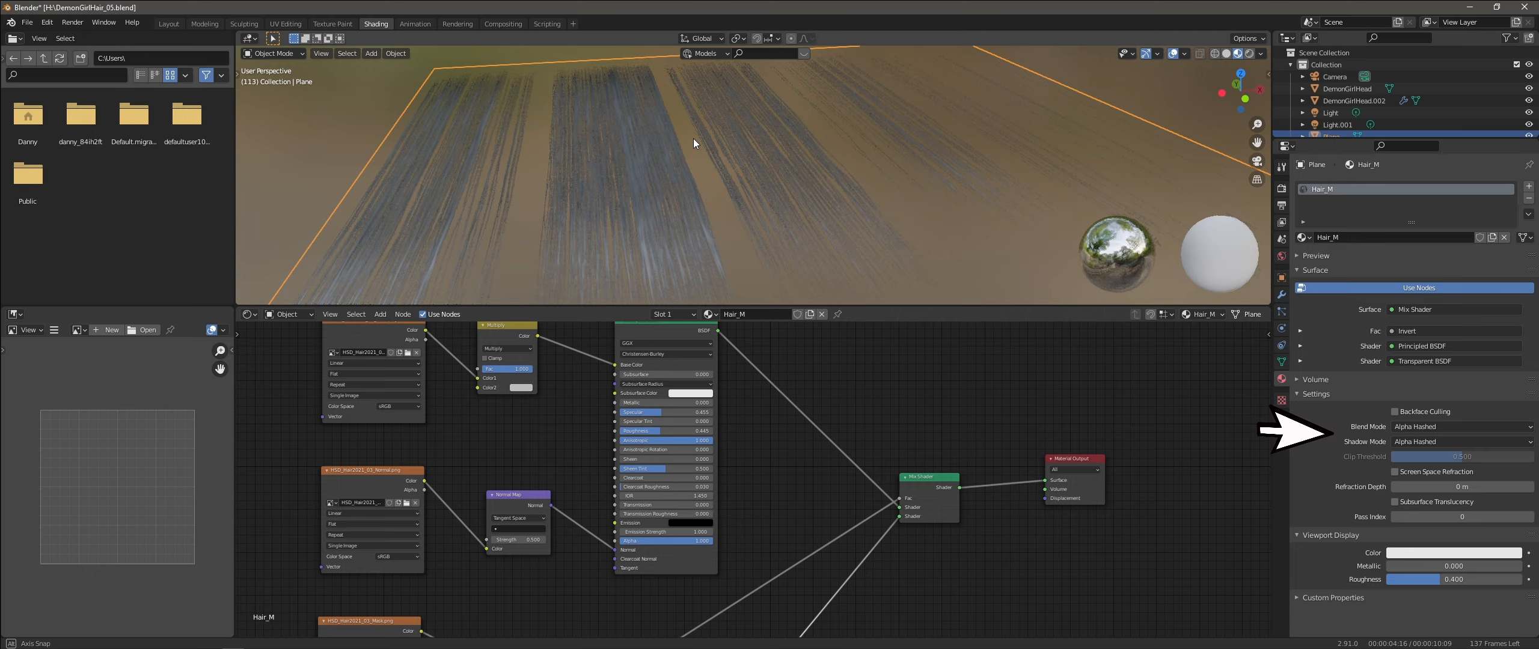
# Add a Subdivision modifier to the hair plane and set its Boundary Smooth to Keep Corners
pyautogui.moveTo(693, 138); pyautogui.dragTo(770, 129, button='middle')
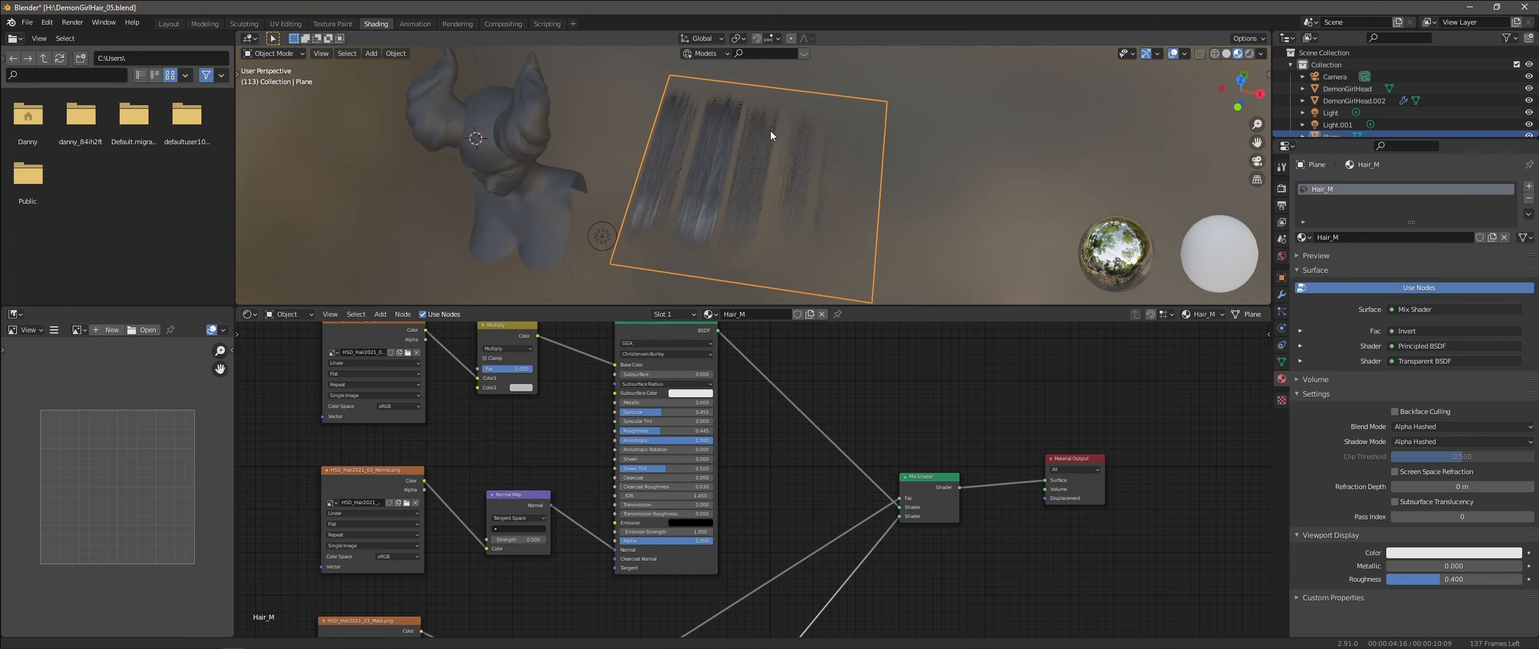
pyautogui.hotkey('ctrl', 'space')
pyautogui.hotkey('ctrl', 'space')
pyautogui.moveTo(792, 231)
pyautogui.mouseDown(button='middle')
pyautogui.moveTo(730, 207)
pyautogui.moveTo(752, 198)
pyautogui.mouseUp(button='middle')
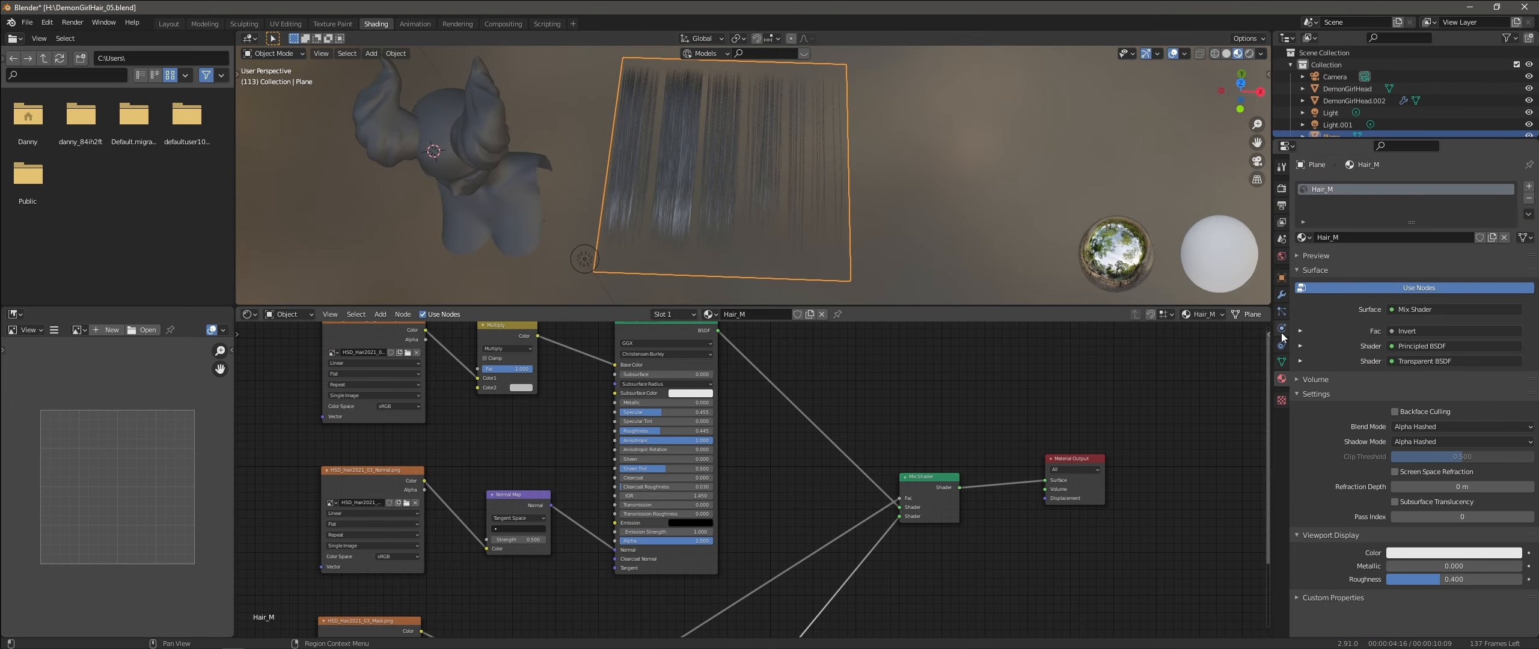
pyautogui.click(1345, 185)
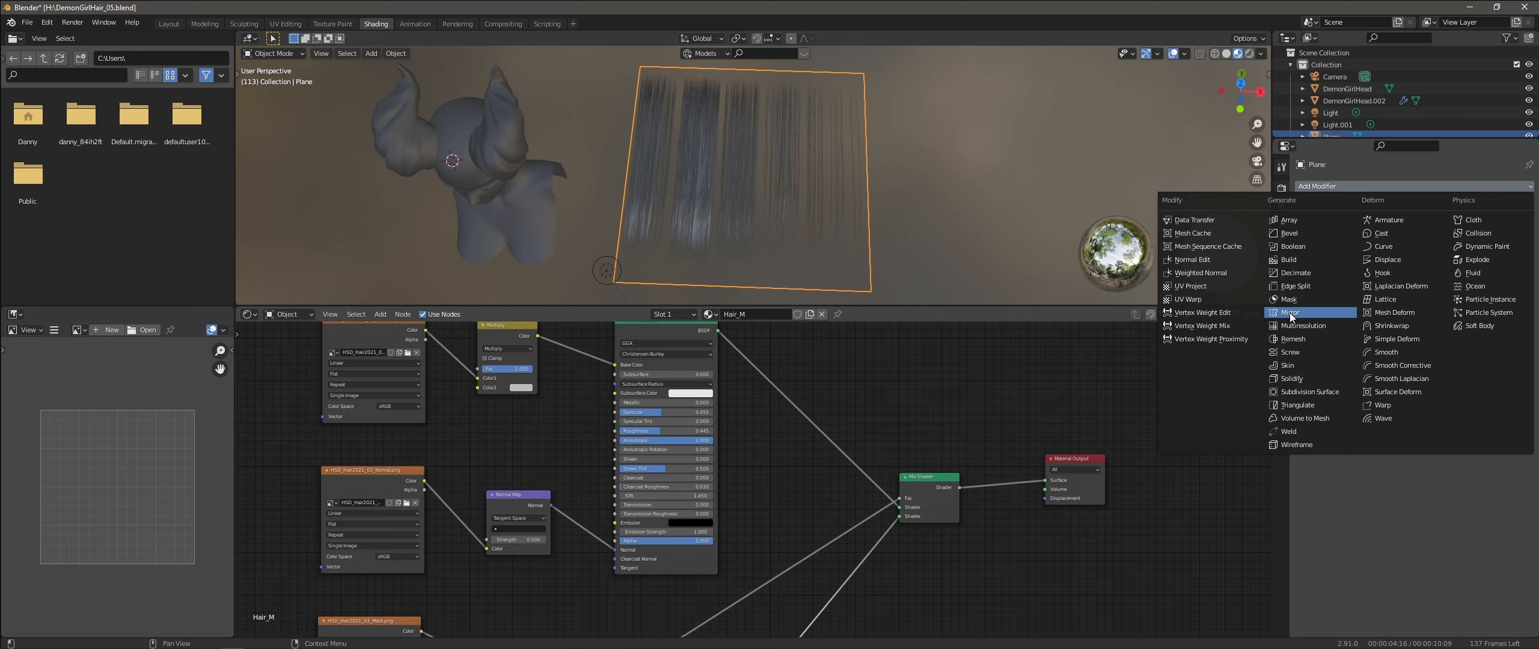
pyautogui.click(1305, 391)
pyautogui.scroll(3, 774, 185)
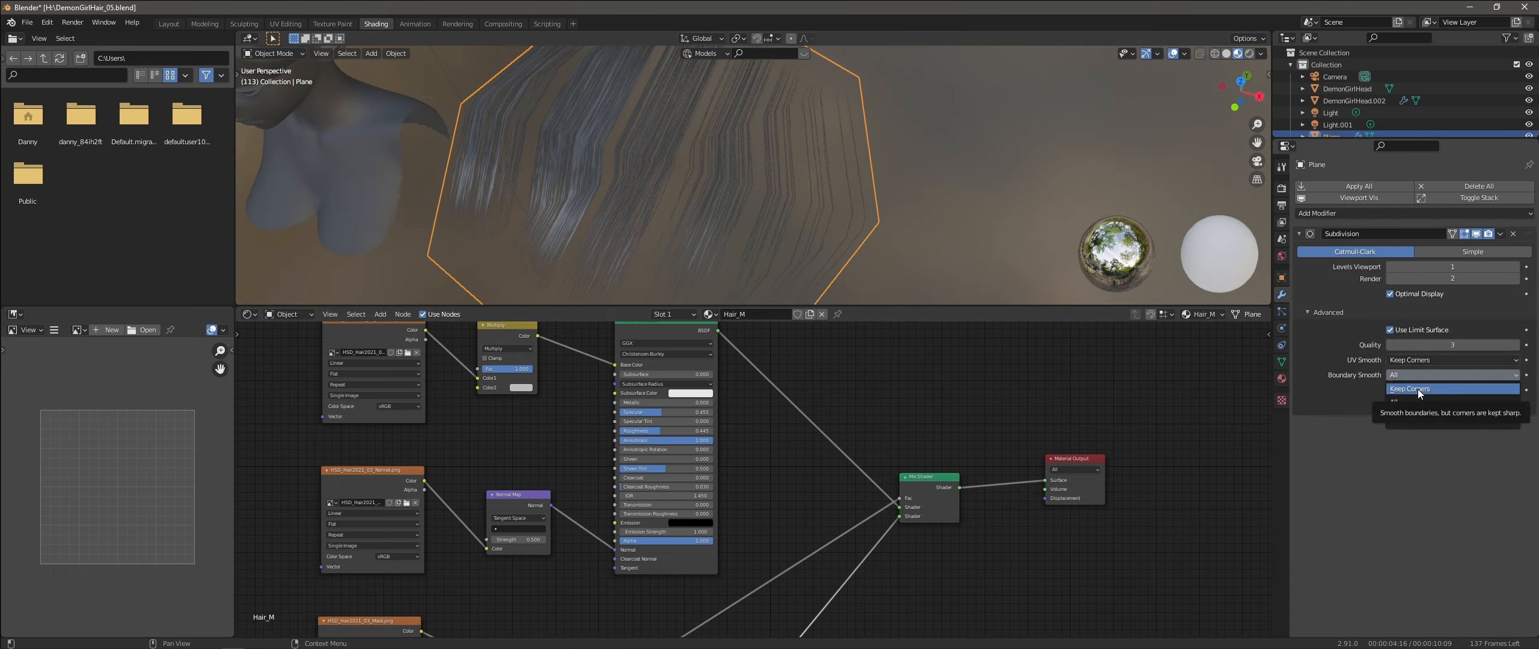
pyautogui.click(1418, 390)
# Add two lengthwise loop cuts in the plane, one on each side of the dense second hair clump
pyautogui.scroll(-5, 901, 152)
pyautogui.press('Tab')
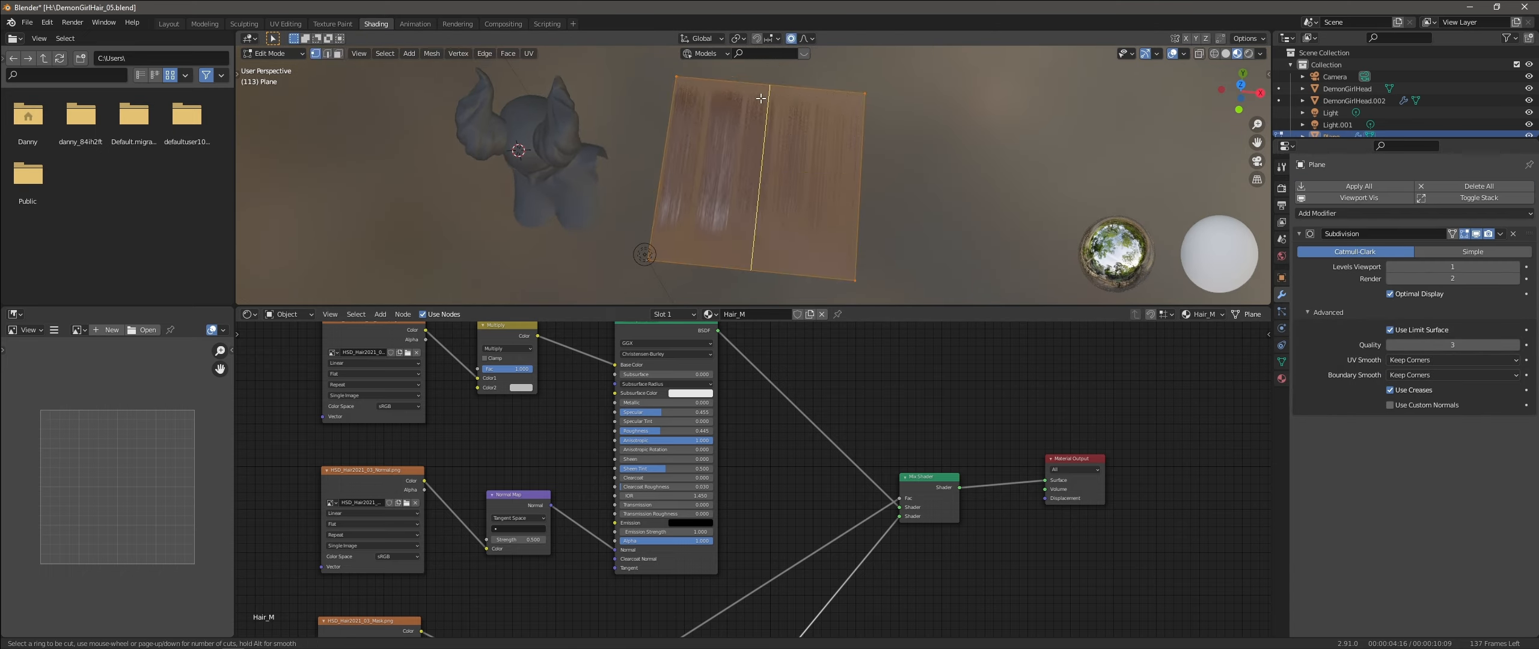
pyautogui.click(761, 99)
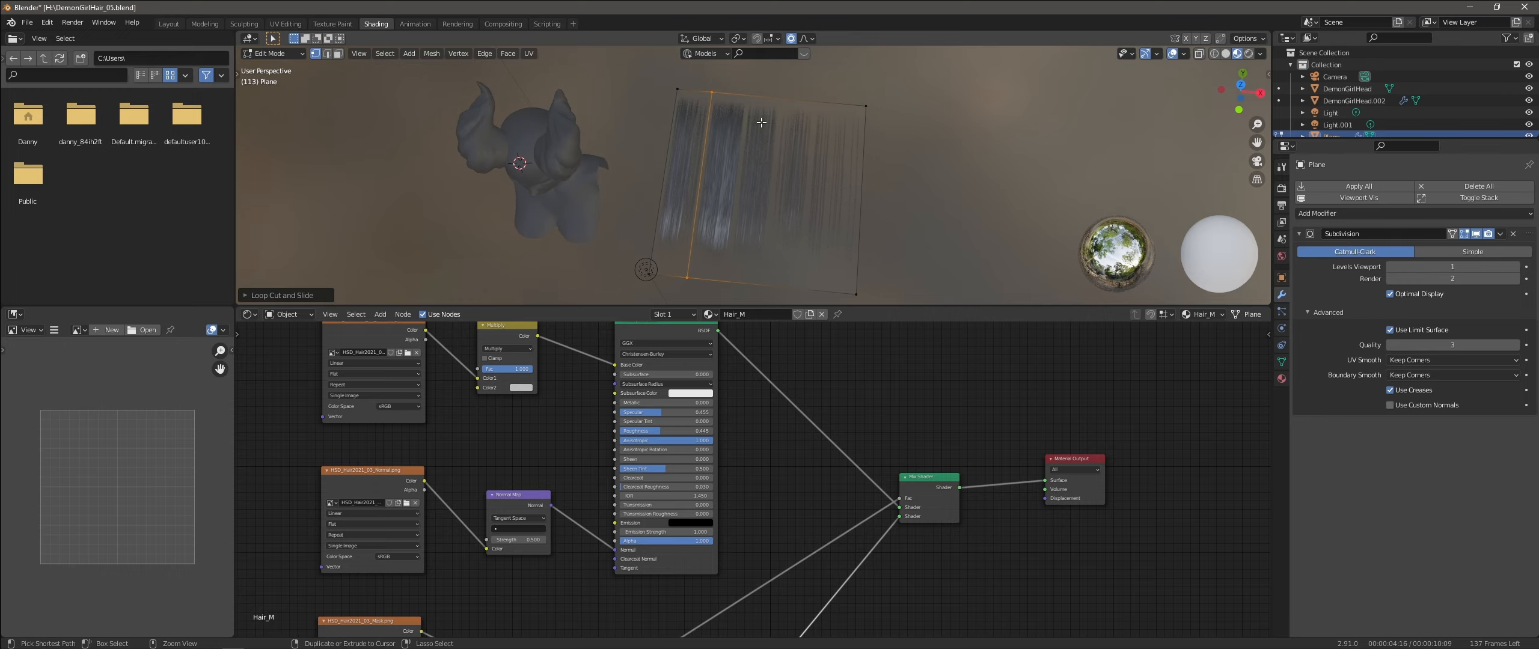
pyautogui.hotkey('ctrl', 'space')
pyautogui.scroll(4, 746, 185)
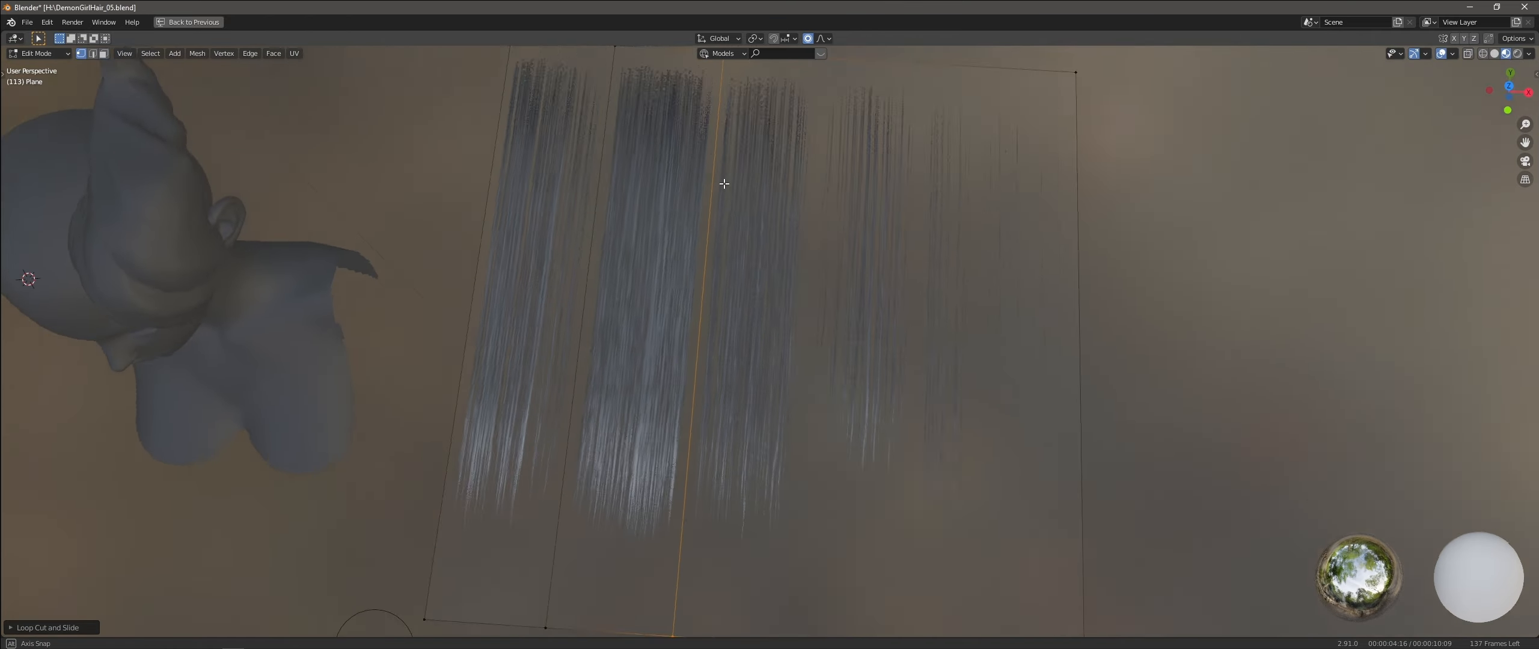
pyautogui.click(742, 184)
pyautogui.scroll(-3, 757, 211)
# Add three more lengthwise loop cuts in the gaps between the remaining, sparser hair clumps
pyautogui.hotkey('ctrl', 'r')
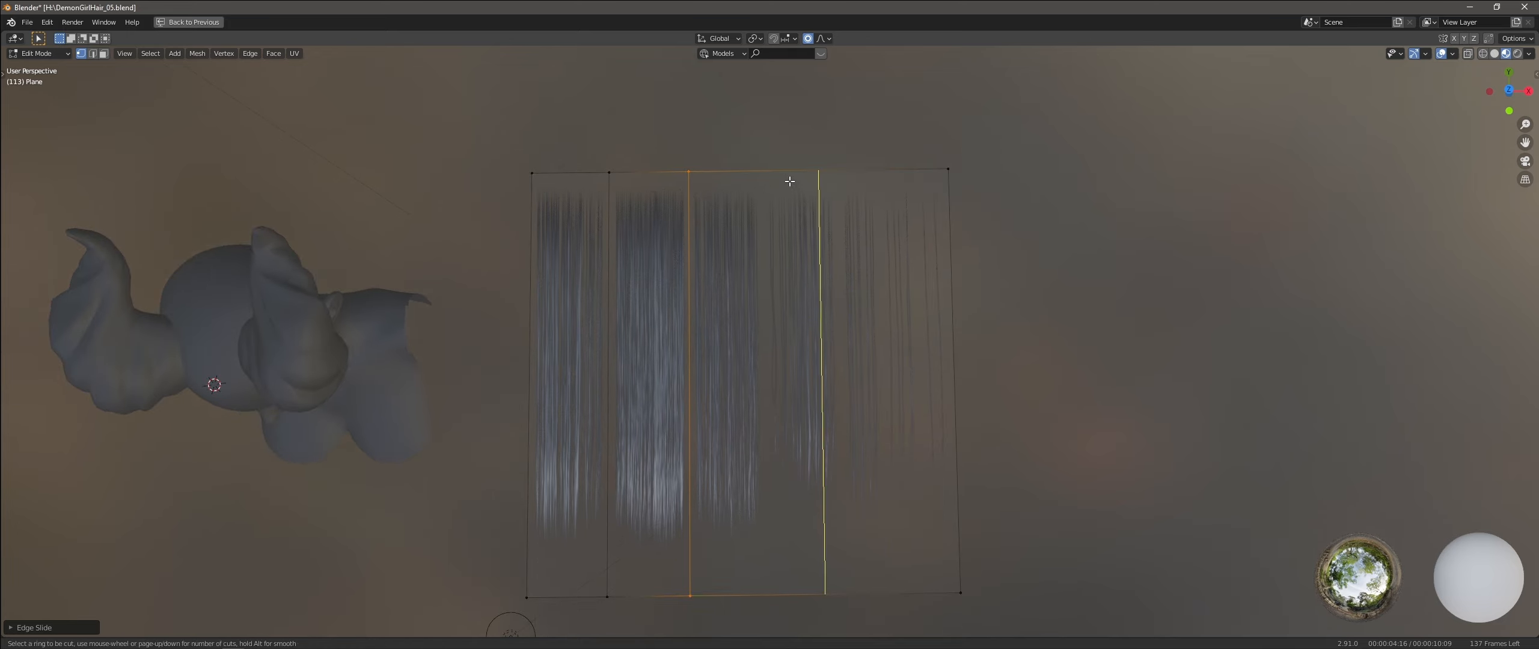
pyautogui.click(734, 177)
pyautogui.keyDown('shift'); pyautogui.moveTo(882, 202); pyautogui.dragTo(817, 219, button='middle'); pyautogui.keyUp('shift')
pyautogui.click(781, 188)
pyautogui.click(776, 183)
pyautogui.scroll(2, 731, 207)
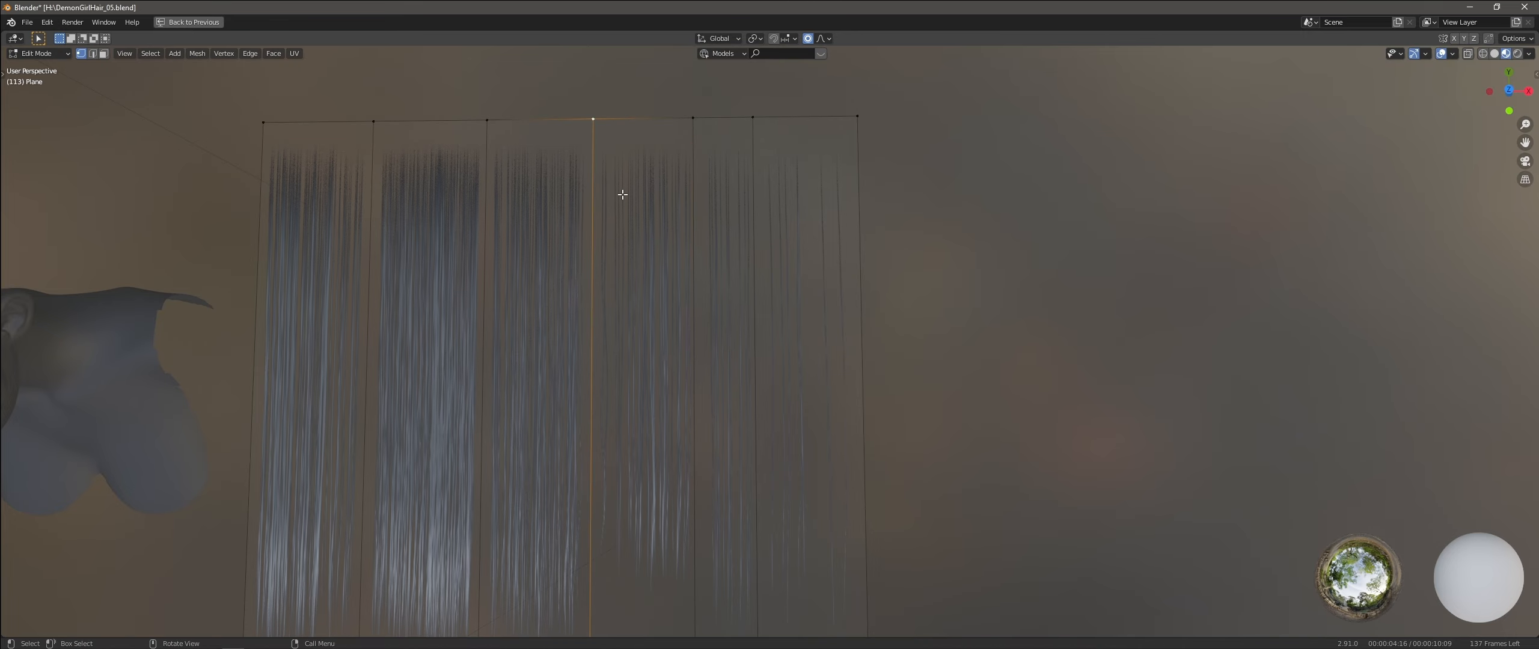
# Slide the two loop cuts beside the dense second clump so they sit in the gaps between clumps
pyautogui.keyDown('shift'); pyautogui.moveTo(489, 233); pyautogui.dragTo(561, 221, button='middle'); pyautogui.keyUp('shift')
pyautogui.keyDown('alt'); pyautogui.click(563, 211); pyautogui.keyUp('alt')
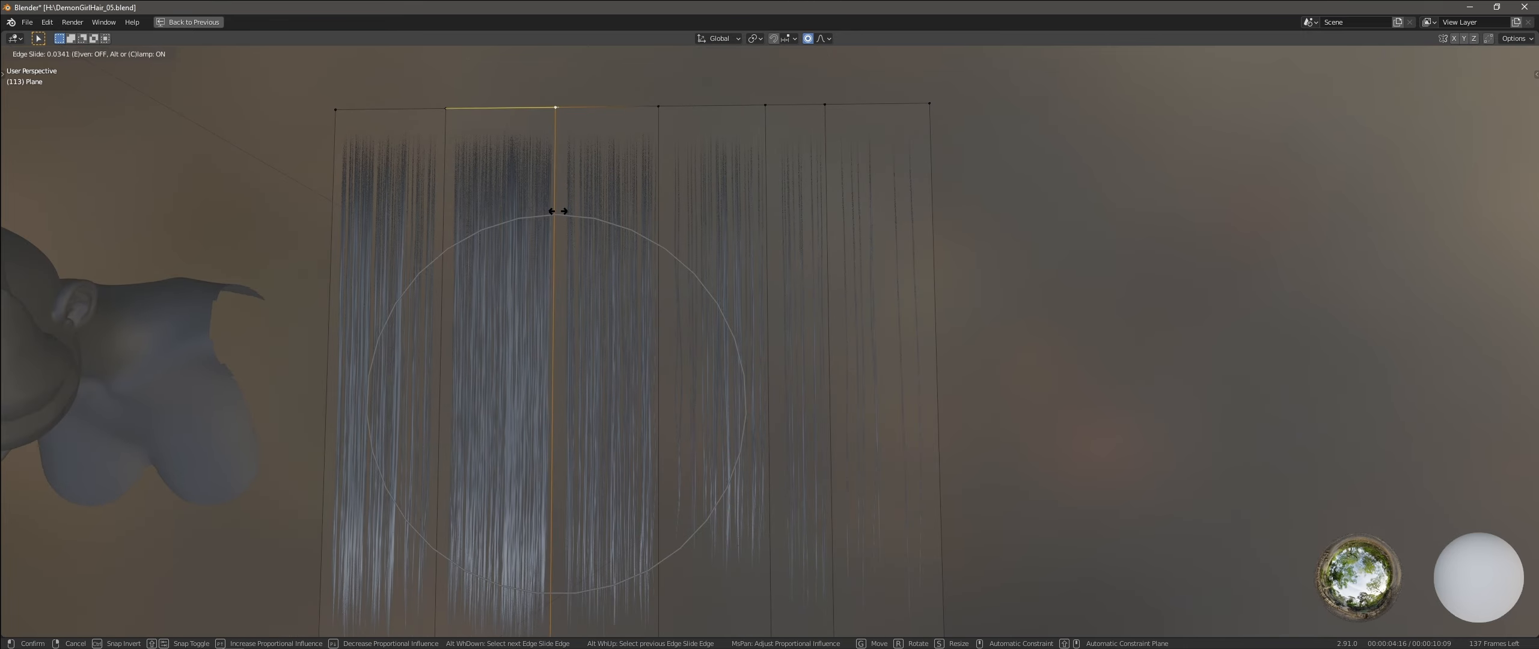
pyautogui.click(445, 207)
pyautogui.keyDown('shift'); pyautogui.moveTo(444, 209); pyautogui.dragTo(591, 200, button='middle'); pyautogui.keyUp('shift')
pyautogui.scroll(-2, 562, 204)
pyautogui.scroll(1, 591, 201)
# Add a second parallel loop cut close beside each divider, plus a closely spaced pair splitting the last sparse clump
pyautogui.hotkey('ctrl', 'r')
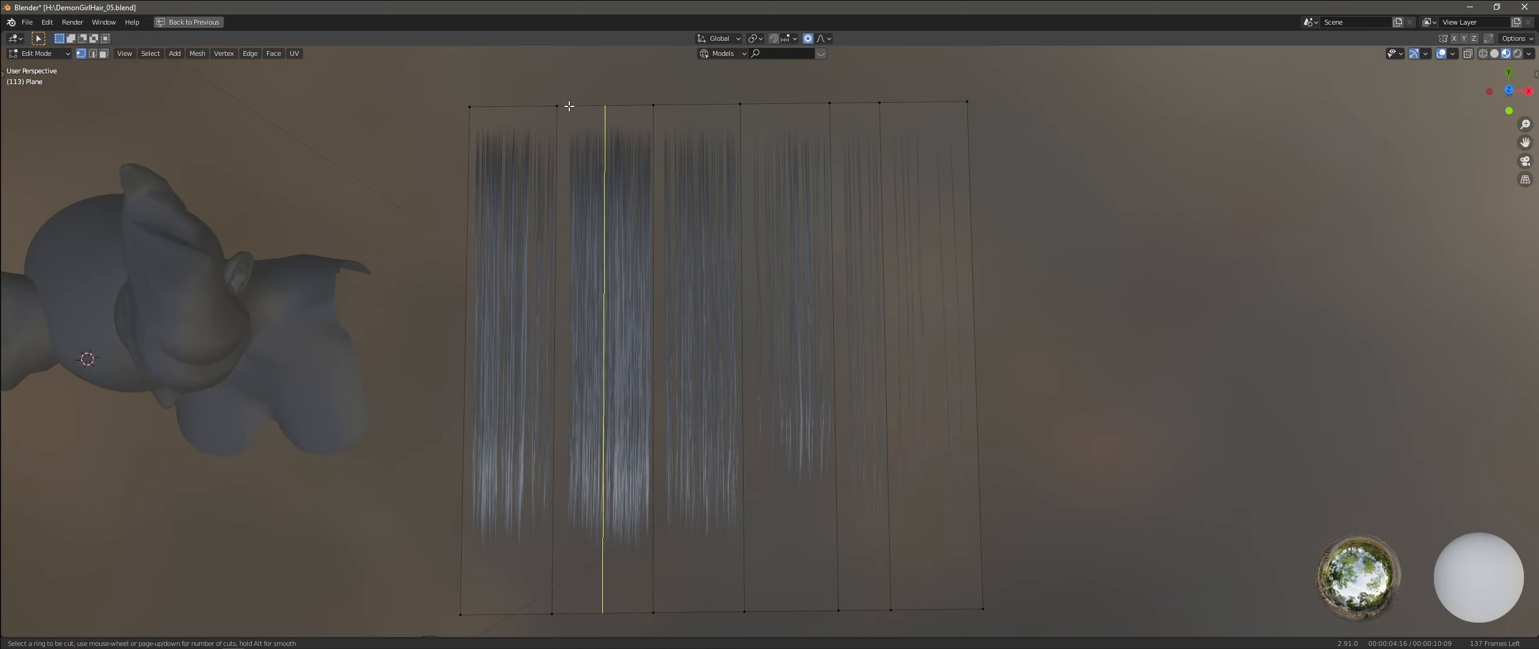
pyautogui.click(633, 99)
pyautogui.keyDown('shift'); pyautogui.moveTo(750, 142); pyautogui.dragTo(709, 155, button='middle'); pyautogui.keyUp('shift')
pyautogui.click(691, 117)
pyautogui.keyDown('shift'); pyautogui.moveTo(807, 141); pyautogui.dragTo(764, 151, button='middle'); pyautogui.keyUp('shift')
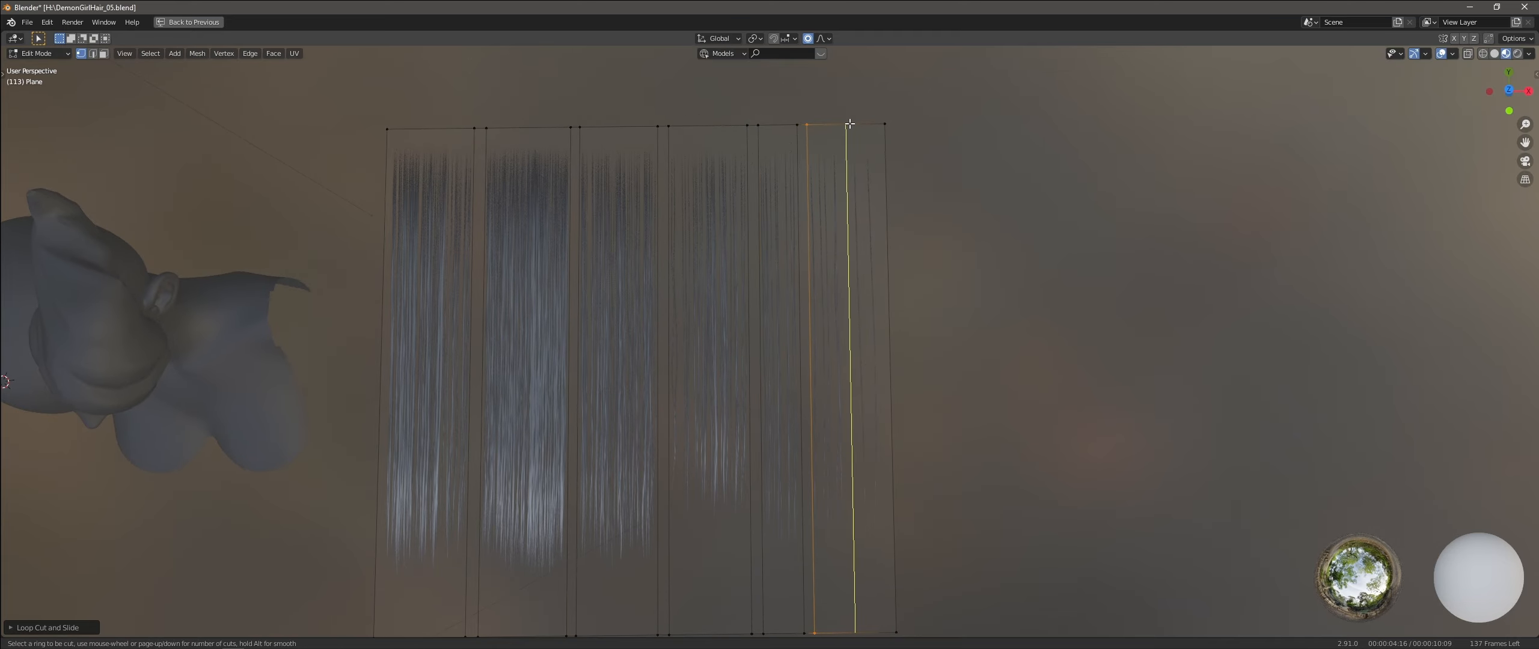
pyautogui.keyDown('shift'); pyautogui.moveTo(842, 123); pyautogui.dragTo(818, 102, button='middle'); pyautogui.keyUp('shift')
pyautogui.click(836, 104)
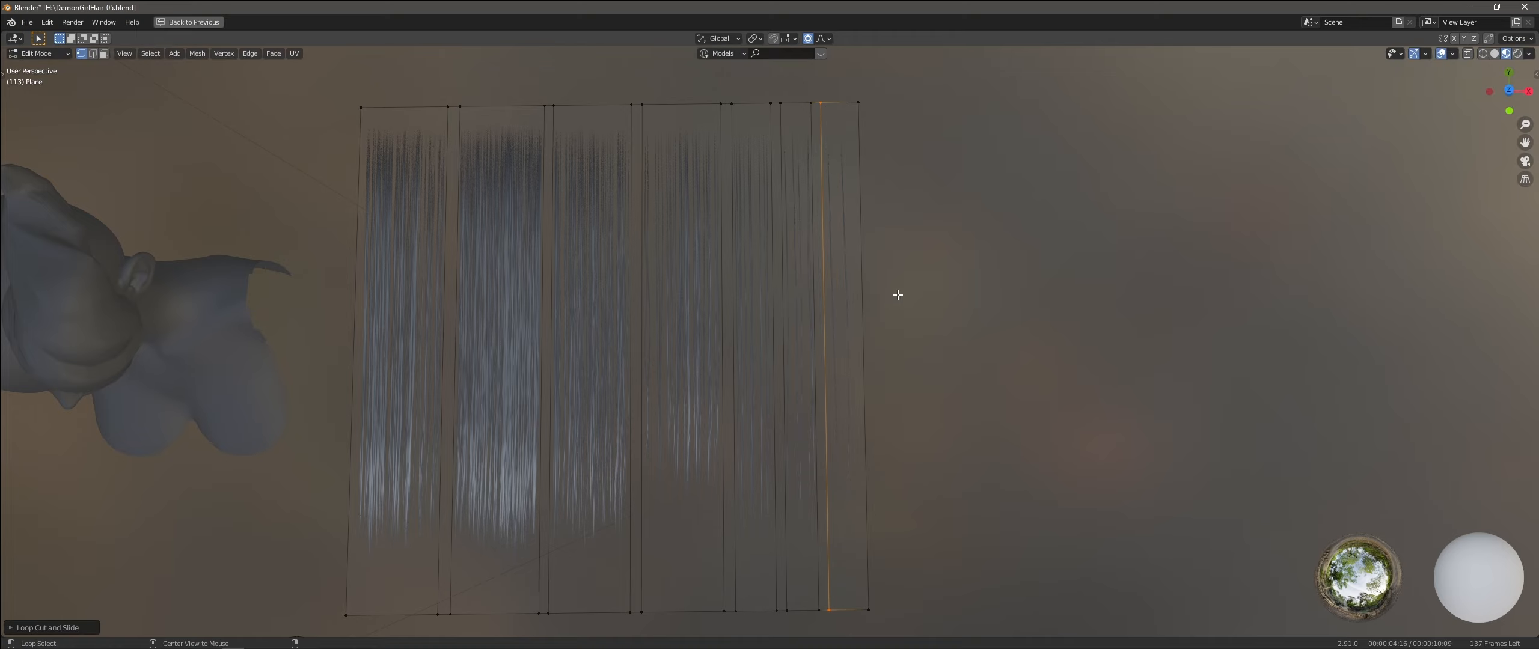
# Edge-slide the plane's two outer long edges against the outermost hair clumps
pyautogui.hotkey('alt', 'a')
pyautogui.keyDown('shift'); pyautogui.moveTo(617, 287); pyautogui.dragTo(753, 270, button='middle'); pyautogui.keyUp('shift')
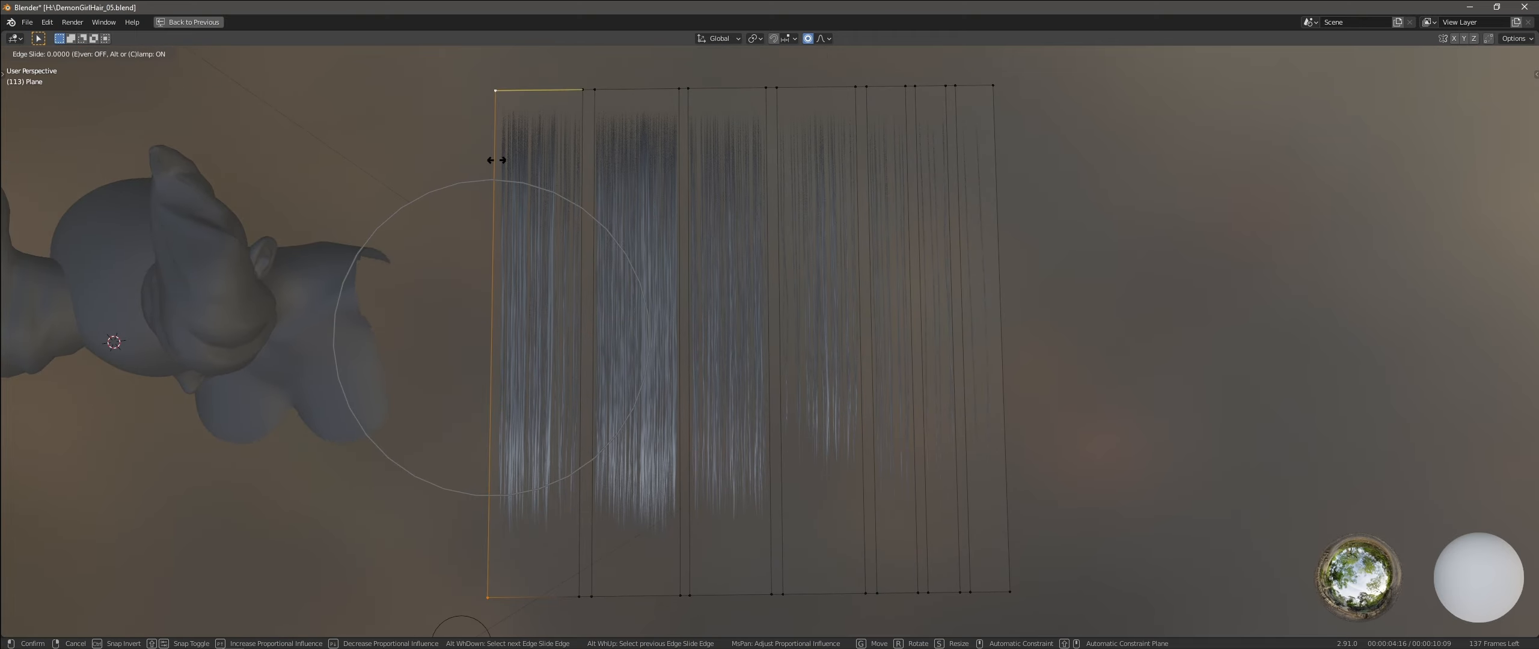
pyautogui.click(998, 247)
# Select all seven hair strip faces, invert the selection and delete the narrow gap faces between them
pyautogui.scroll(-2, 858, 265)
pyautogui.keyDown('shift'); pyautogui.moveTo(845, 257); pyautogui.dragTo(842, 273, button='middle'); pyautogui.keyUp('shift')
pyautogui.press('3')
pyautogui.click(643, 232)
pyautogui.keyDown('shift'); pyautogui.click(704, 227); pyautogui.keyUp('shift')
pyautogui.keyDown('shift'); pyautogui.click(766, 230); pyautogui.keyUp('shift')
pyautogui.keyDown('shift'); pyautogui.click(830, 232); pyautogui.keyUp('shift')
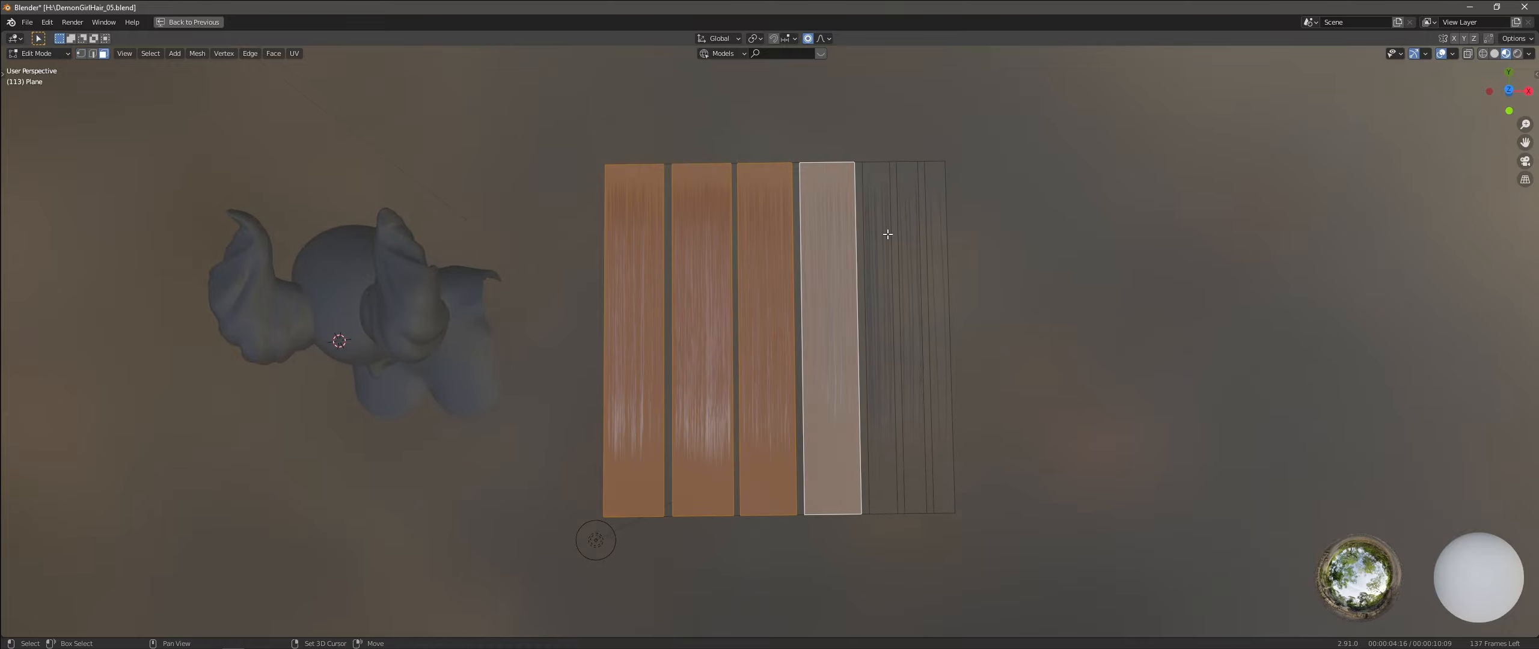
pyautogui.keyDown('shift'); pyautogui.click(888, 235); pyautogui.keyUp('shift')
pyautogui.keyDown('shift'); pyautogui.click(911, 233); pyautogui.keyUp('shift')
pyautogui.keyDown('shift'); pyautogui.click(940, 232); pyautogui.keyUp('shift')
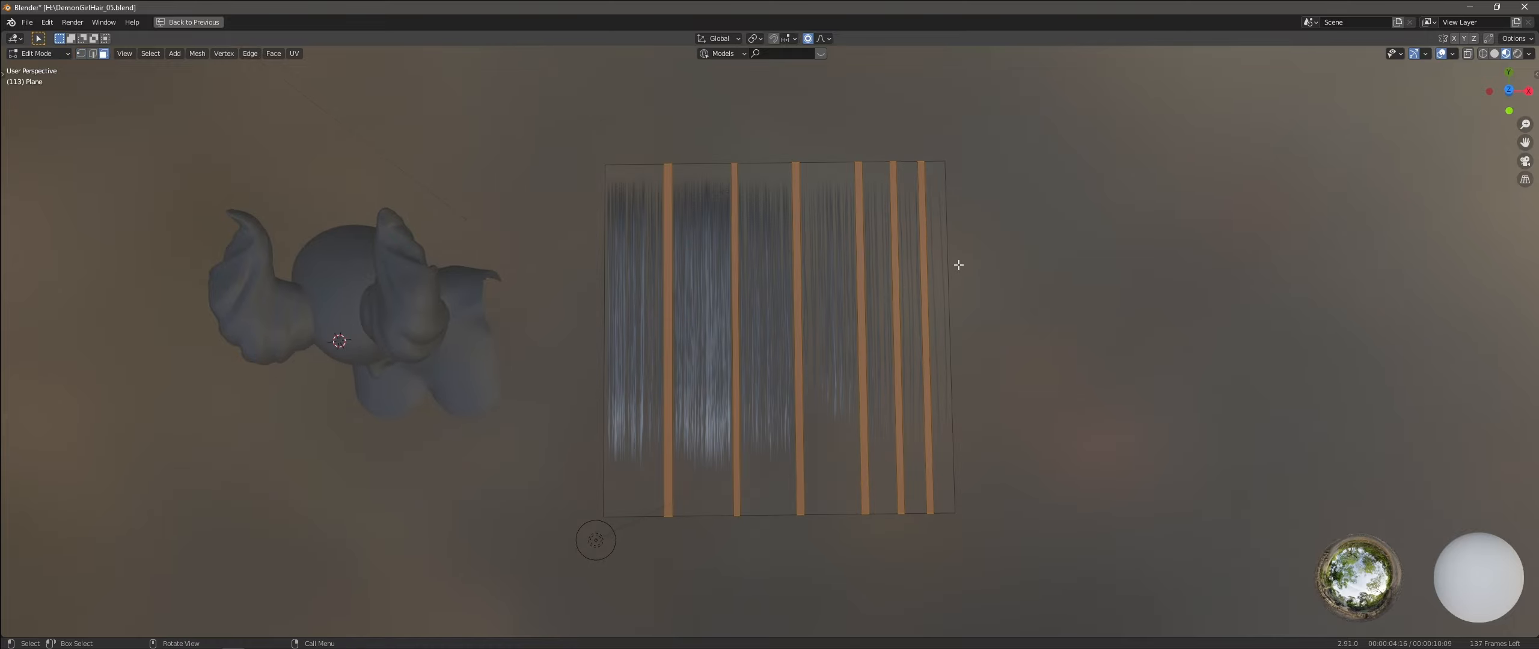
pyautogui.hotkey('alt', 'a')
# Separate the hair strips by selection into individual objects and return to Object Mode
pyautogui.moveTo(917, 313); pyautogui.dragTo(716, 238, button='middle')
pyautogui.click(680, 257)
pyautogui.scroll(-3, 715, 248)
pyautogui.click(749, 247)
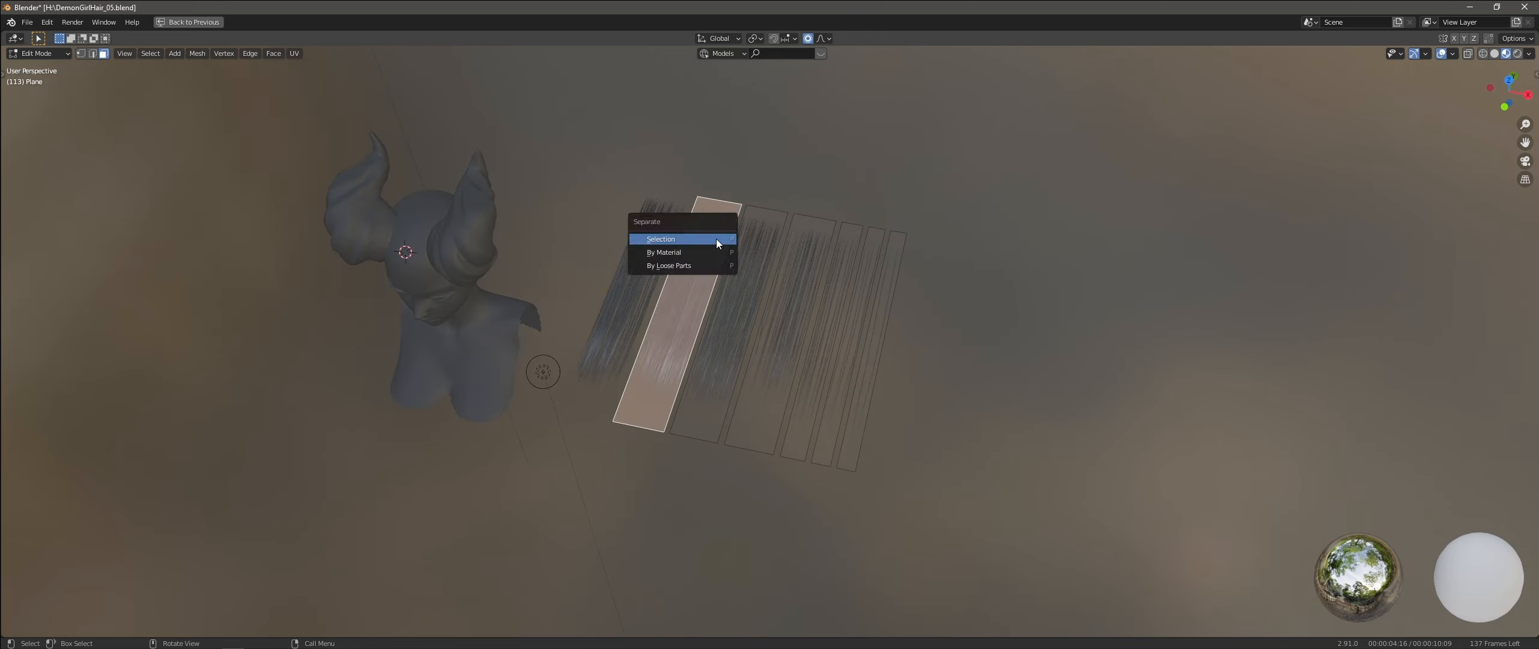
pyautogui.click(717, 239)
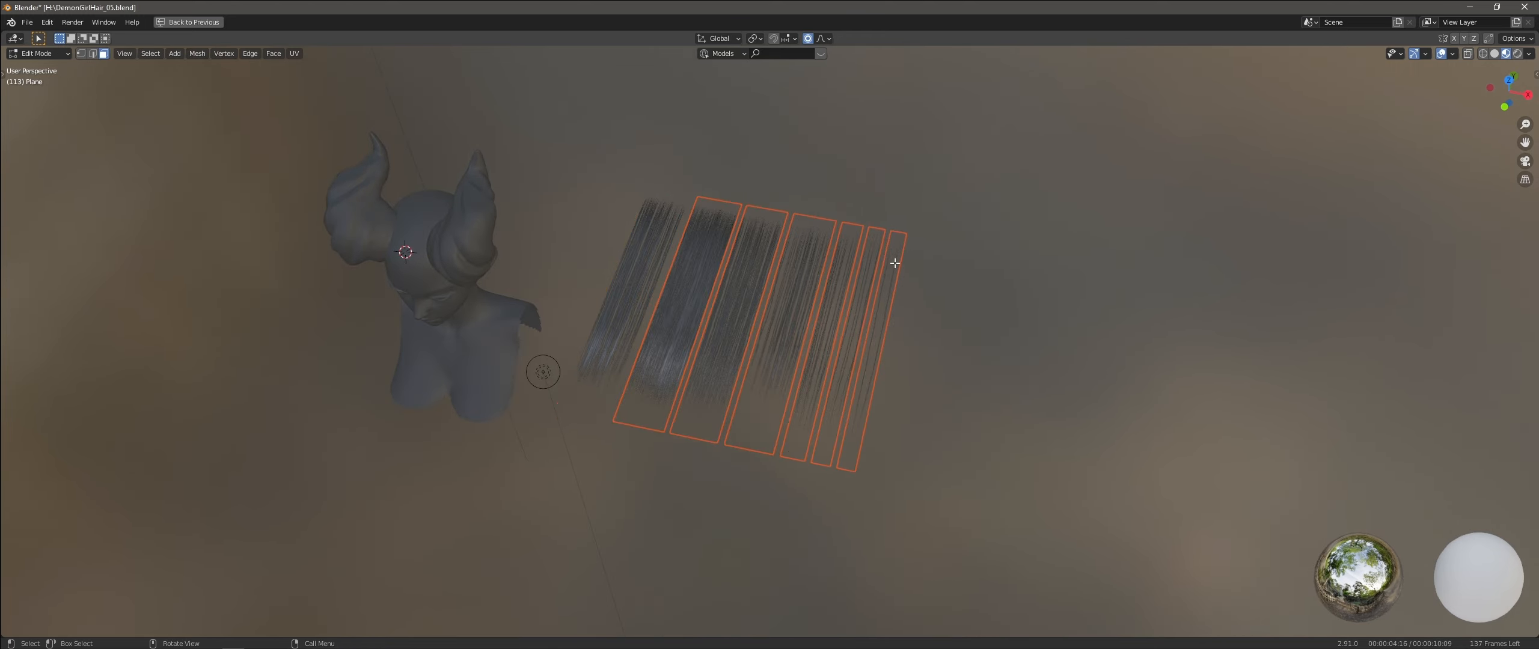
pyautogui.keyDown('shift'); pyautogui.moveTo(808, 225); pyautogui.dragTo(818, 273, button='middle'); pyautogui.keyUp('shift')
pyautogui.press('Tab')
# Save the file with the dense hair strip selected, and open the UV Editing workspace with its 3D viewport maximized
pyautogui.click(698, 323)
pyautogui.moveTo(697, 322); pyautogui.dragTo(702, 283, button='middle')
pyautogui.hotkey('ctrl', 's')
pyautogui.press('space')
pyautogui.hotkey('ctrl', 'space')
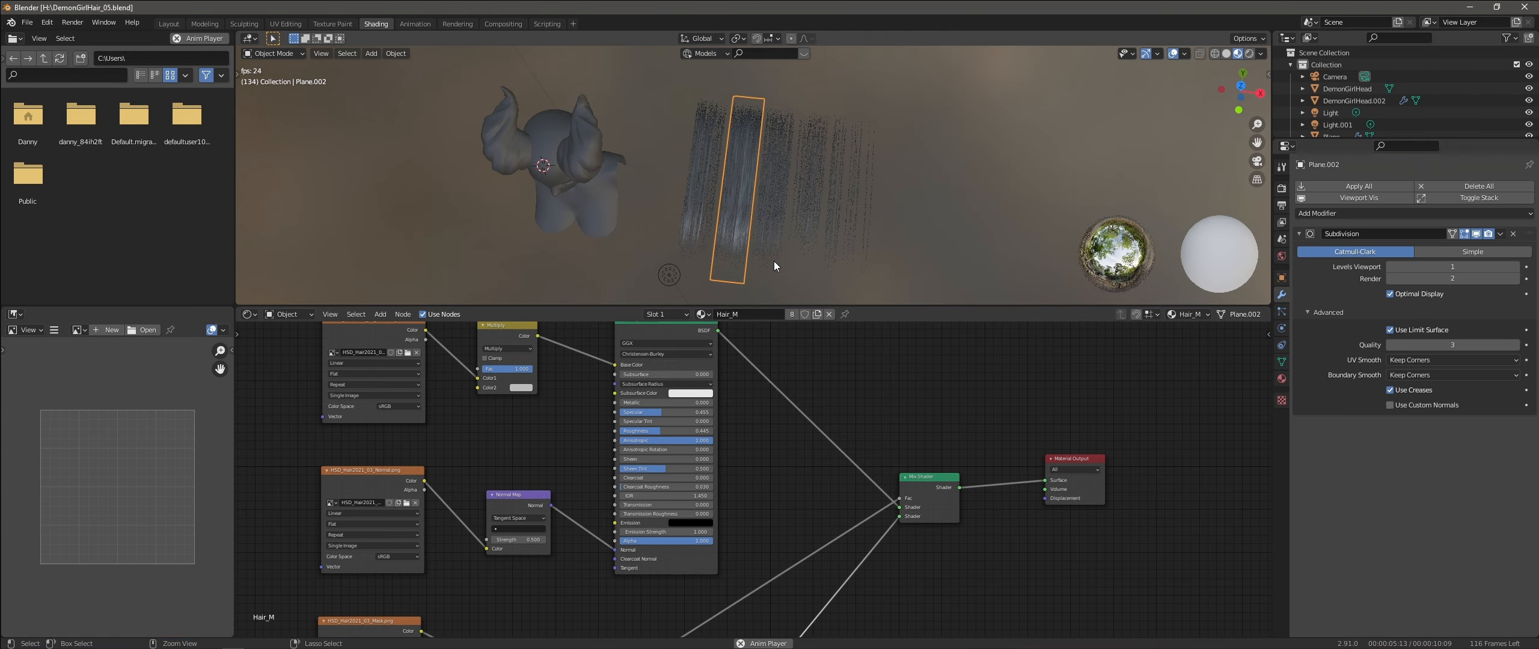
pyautogui.click(278, 28)
pyautogui.hotkey('ctrl', 'space')
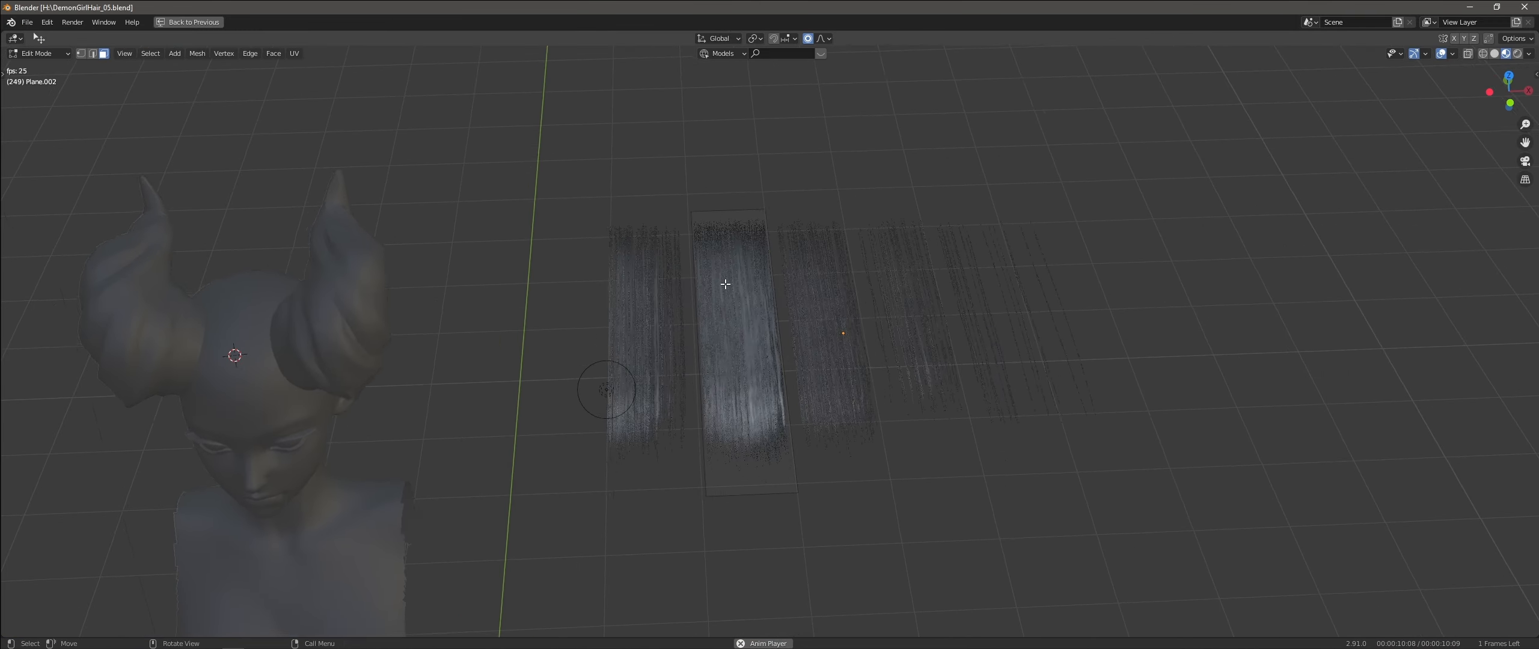
# Place the 3D cursor at the middle of the dense second strip's root edge and set the strip's origin to it
pyautogui.moveTo(725, 282); pyautogui.dragTo(784, 261, button='middle')
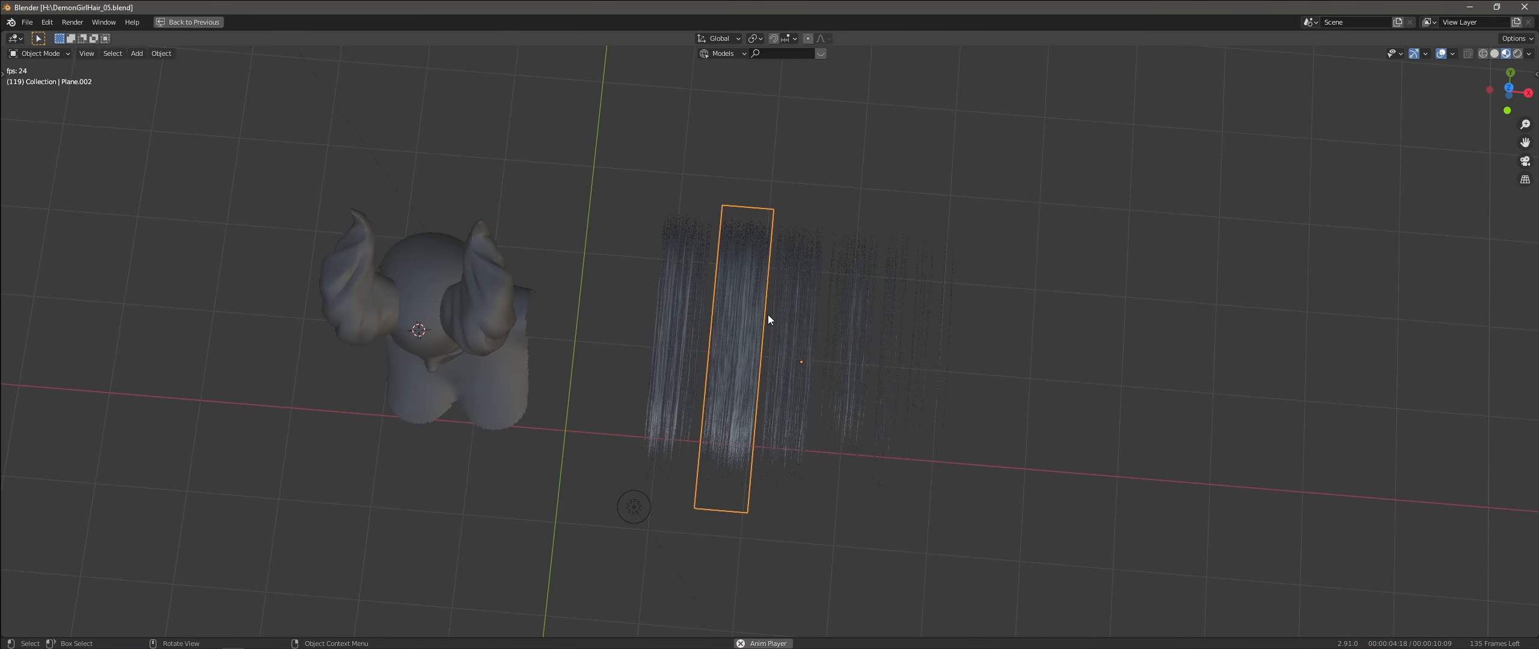
pyautogui.moveTo(752, 180); pyautogui.dragTo(757, 179)
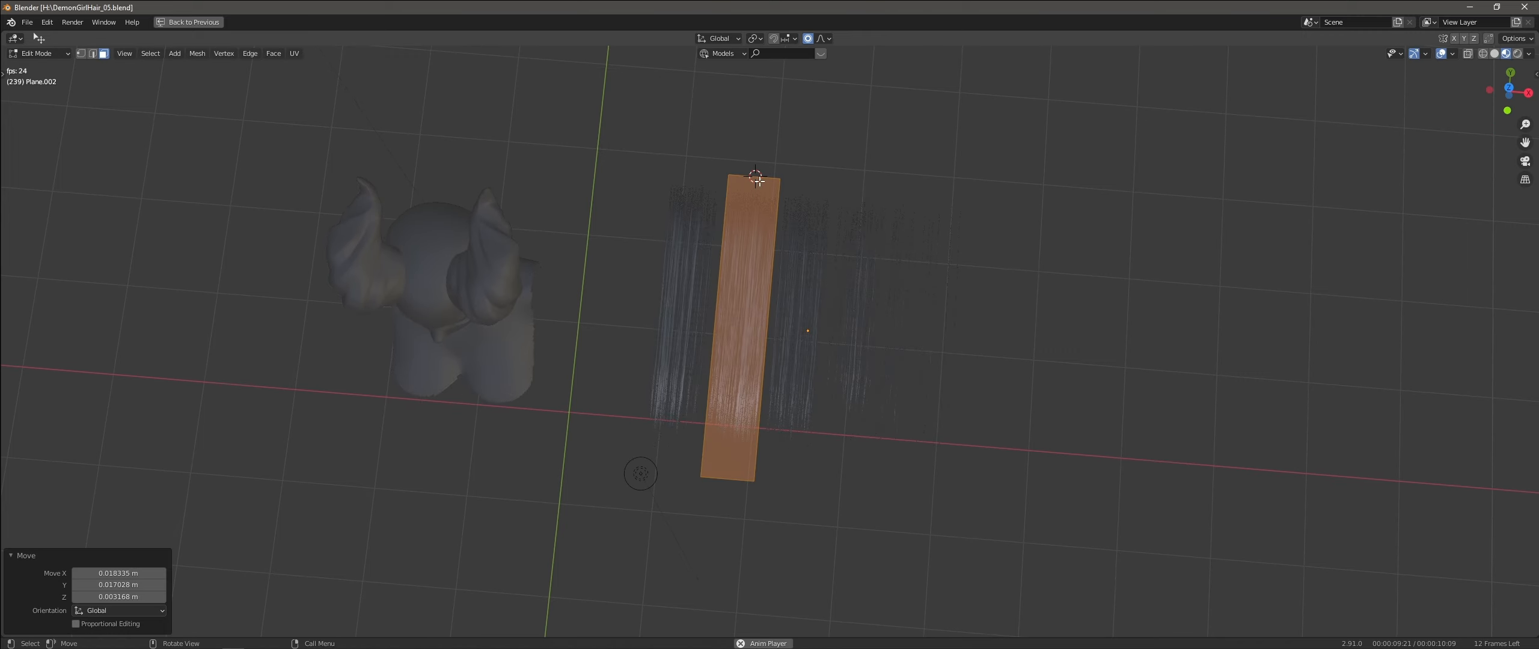
pyautogui.click(175, 54)
pyautogui.press('Tab')
pyautogui.keyDown('shift'); pyautogui.moveTo(557, 203); pyautogui.dragTo(488, 214, button='middle'); pyautogui.keyUp('shift')
pyautogui.click(161, 54)
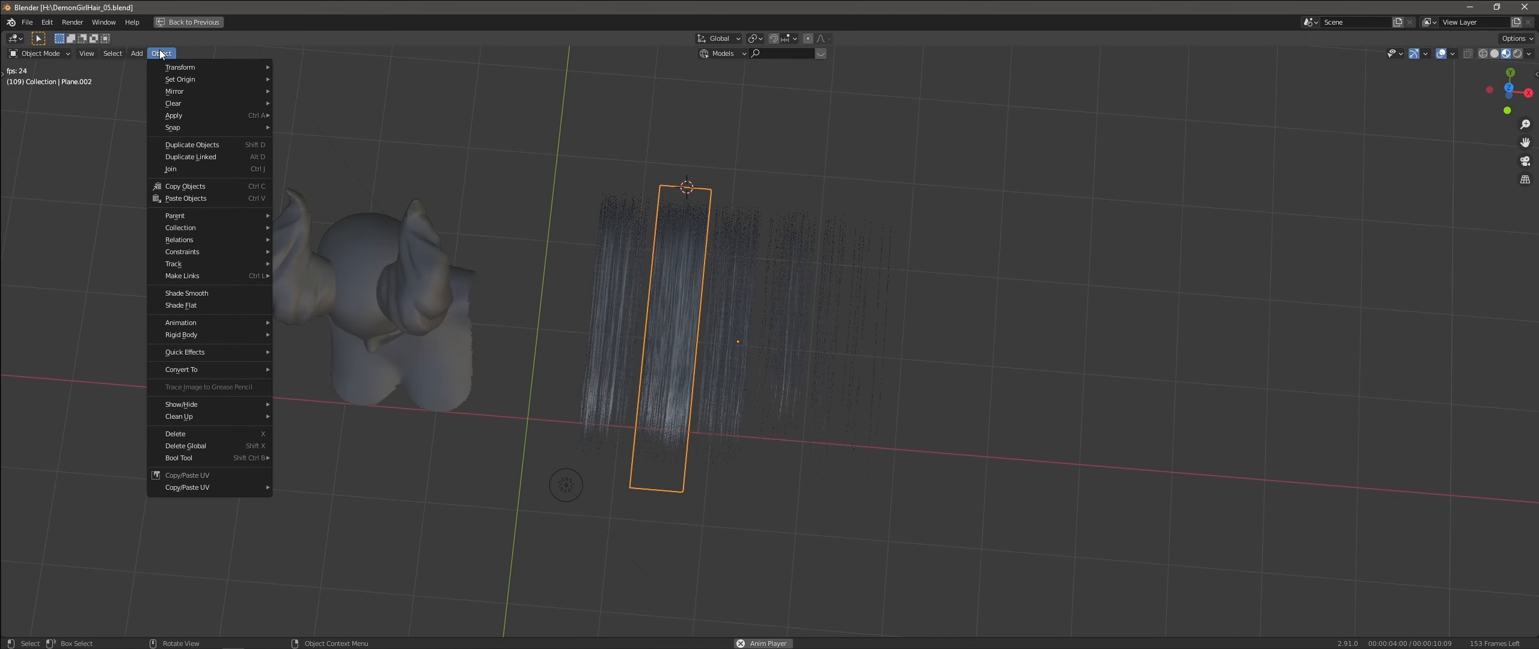
pyautogui.moveTo(205, 68)
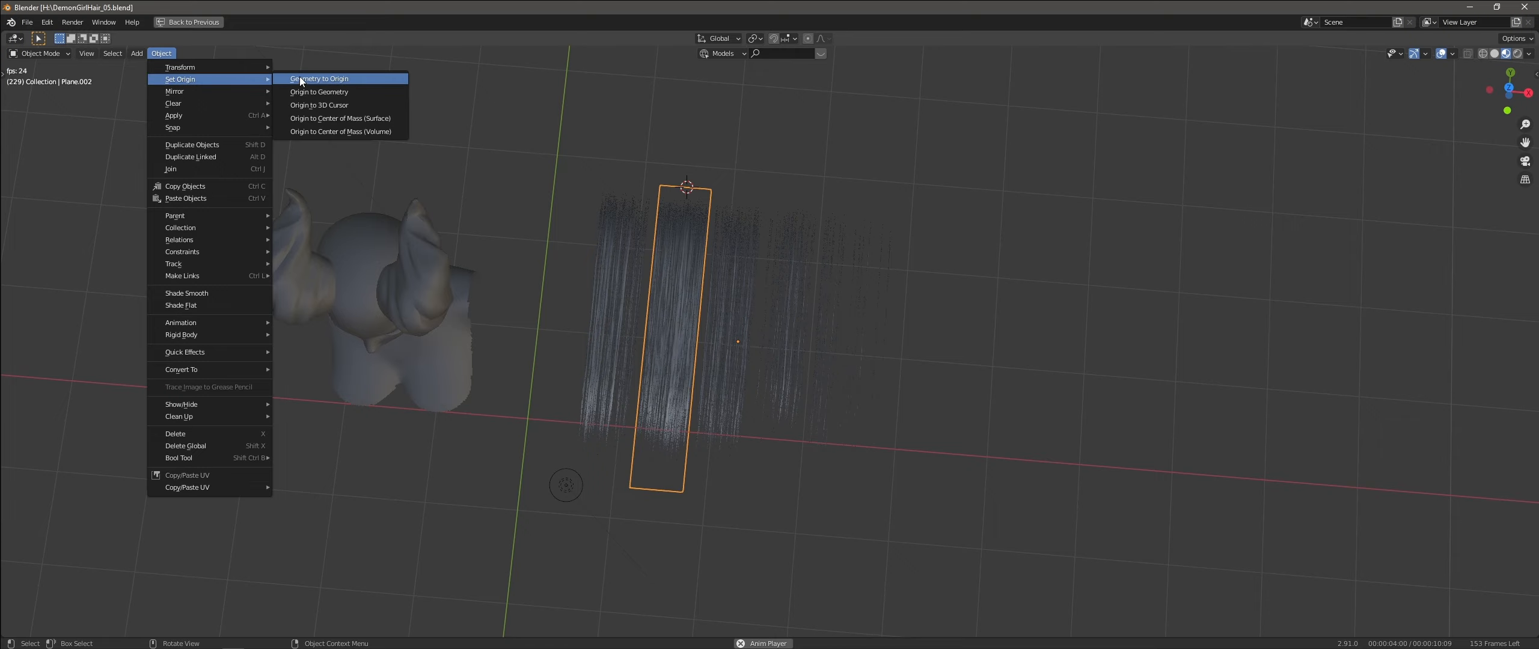
pyautogui.click(318, 102)
# Place the 3D cursor on the third hair strip's root edge and set that strip's origin to the cursor
pyautogui.keyDown('shift'); pyautogui.moveTo(722, 217); pyautogui.dragTo(681, 202, button='middle'); pyautogui.keyUp('shift')
pyautogui.click(707, 197)
pyautogui.keyDown('shift'); pyautogui.moveTo(705, 190); pyautogui.dragTo(701, 179, button='right'); pyautogui.keyUp('shift')
pyautogui.click(158, 53)
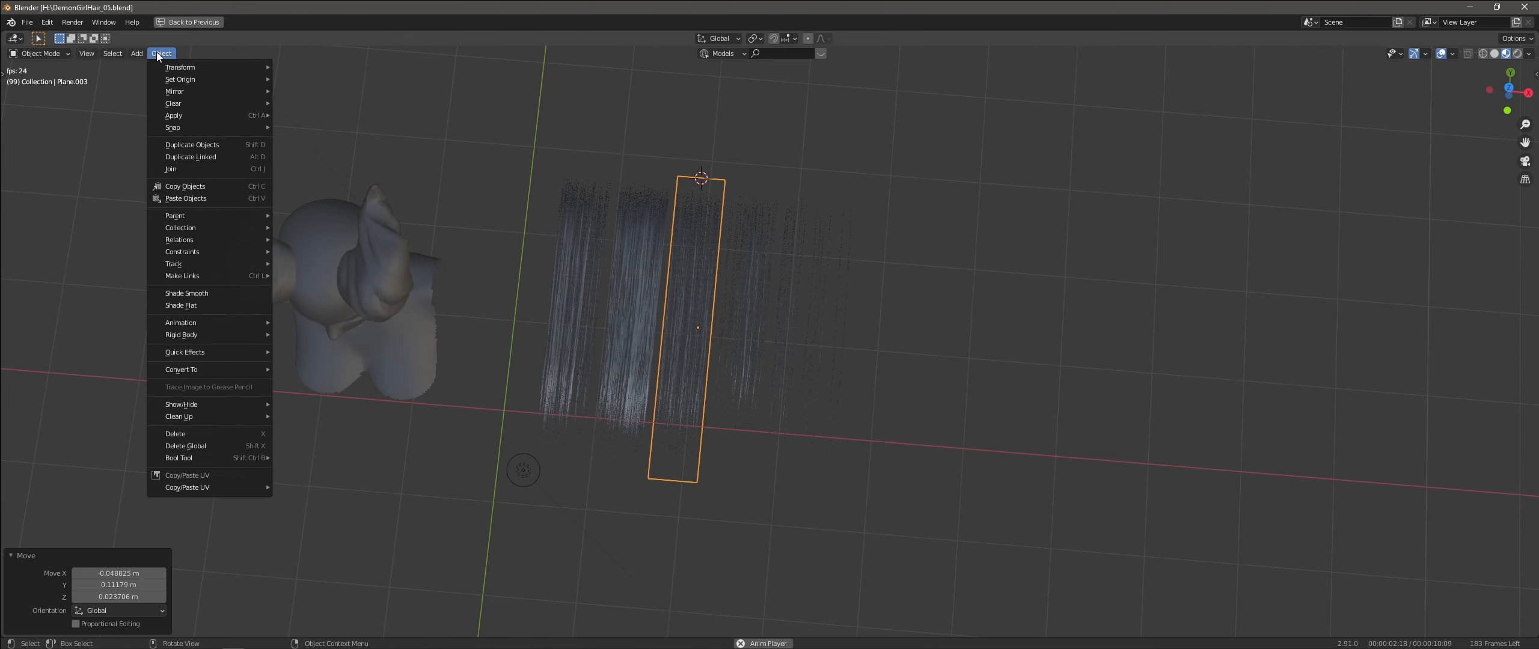
pyautogui.moveTo(204, 79)
pyautogui.click(316, 103)
# Place the 3D cursor on the fourth hair strip's root edge and set that strip's origin to the cursor
pyautogui.keyDown('shift'); pyautogui.moveTo(837, 231); pyautogui.dragTo(777, 229, button='middle'); pyautogui.keyUp('shift')
pyautogui.click(697, 219)
pyautogui.keyDown('shift'); pyautogui.moveTo(696, 217); pyautogui.dragTo(698, 207, button='right'); pyautogui.keyUp('shift')
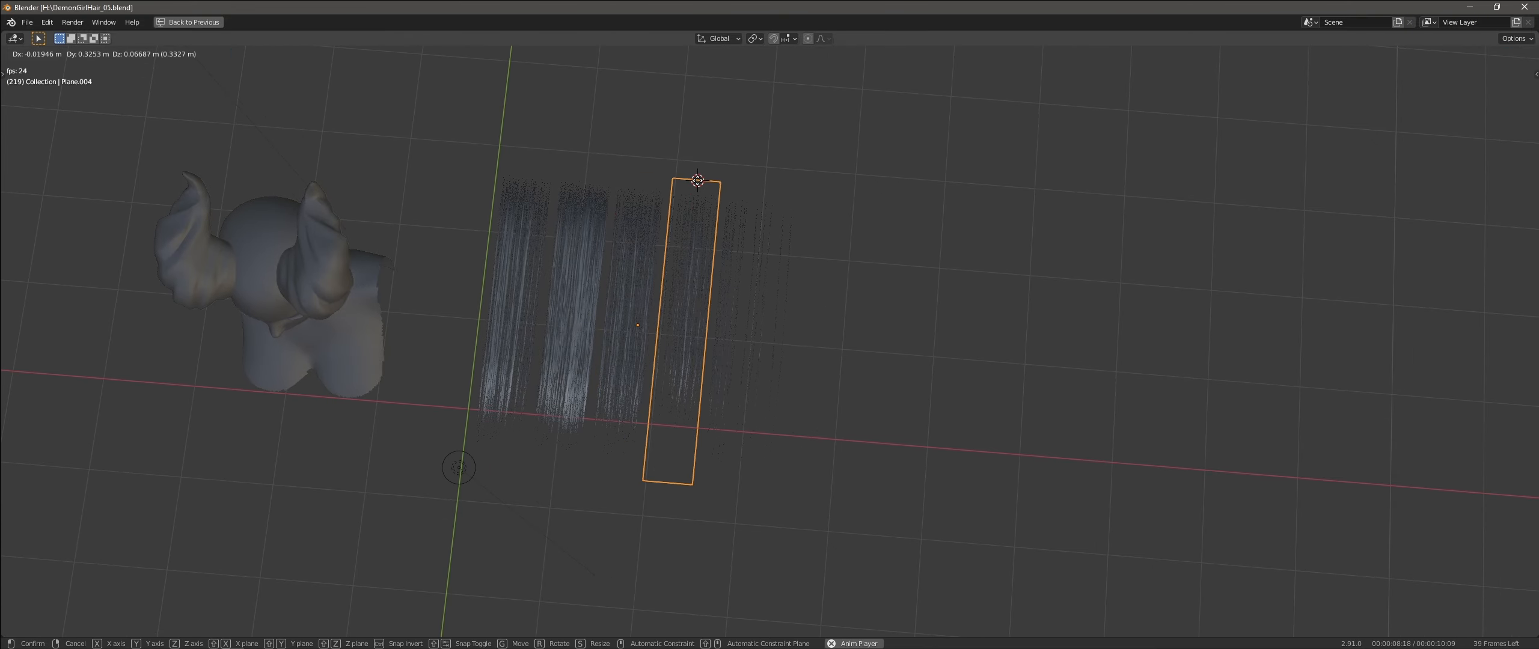
pyautogui.click(698, 181)
pyautogui.moveTo(698, 180); pyautogui.dragTo(777, 361, button='middle')
pyautogui.scroll(2, 776, 323)
pyautogui.press('g')
pyautogui.click(808, 326)
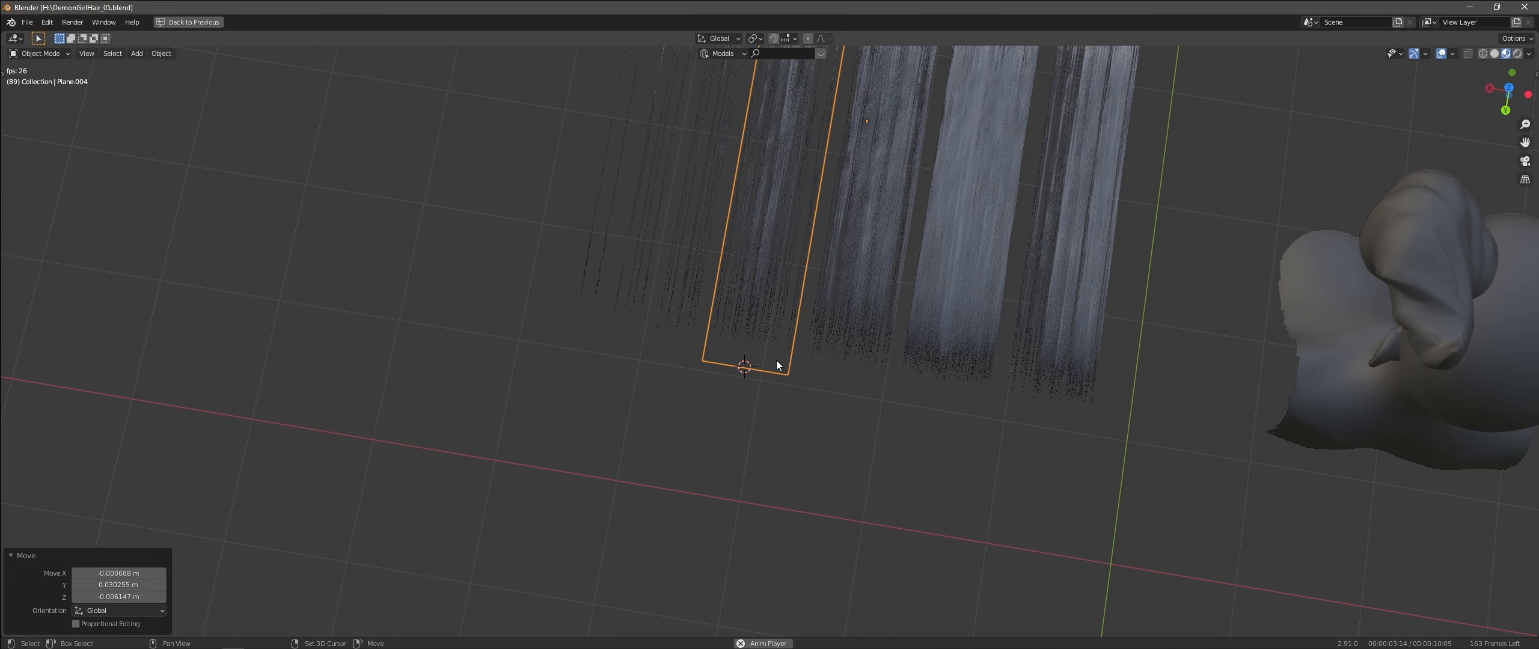
pyautogui.click(161, 53)
pyautogui.click(323, 106)
# Place the 3D cursor on the fifth hair strip's root edge and set that strip's origin to the cursor
pyautogui.moveTo(692, 283); pyautogui.dragTo(745, 279, button='middle')
pyautogui.scroll(-3, 746, 279)
pyautogui.click(702, 265)
pyautogui.scroll(2, 656, 240)
pyautogui.keyDown('shift'); pyautogui.moveTo(653, 238); pyautogui.dragTo(629, 271, button='middle'); pyautogui.keyUp('shift')
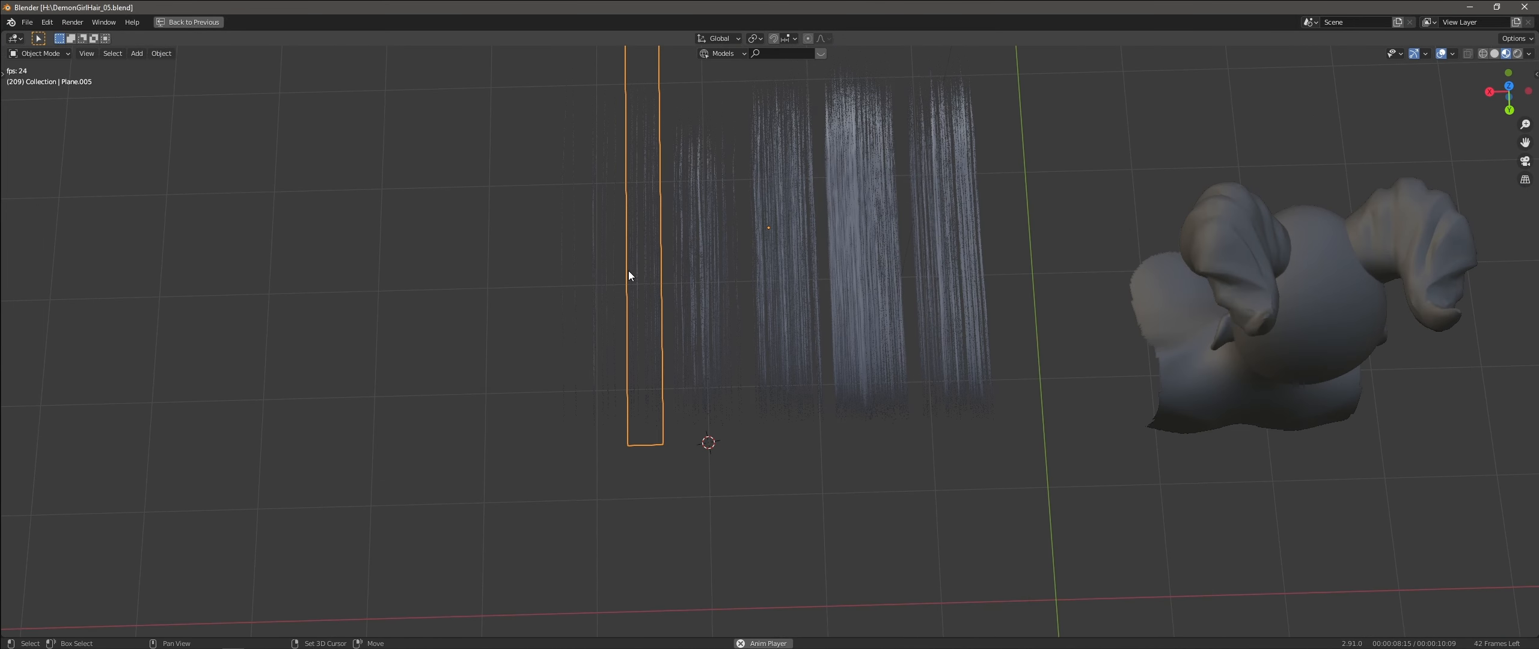
pyautogui.press('Escape')
pyautogui.keyDown('shift'); pyautogui.moveTo(648, 442); pyautogui.dragTo(647, 445, button='right'); pyautogui.keyUp('shift')
pyautogui.click(161, 54)
pyautogui.moveTo(192, 79)
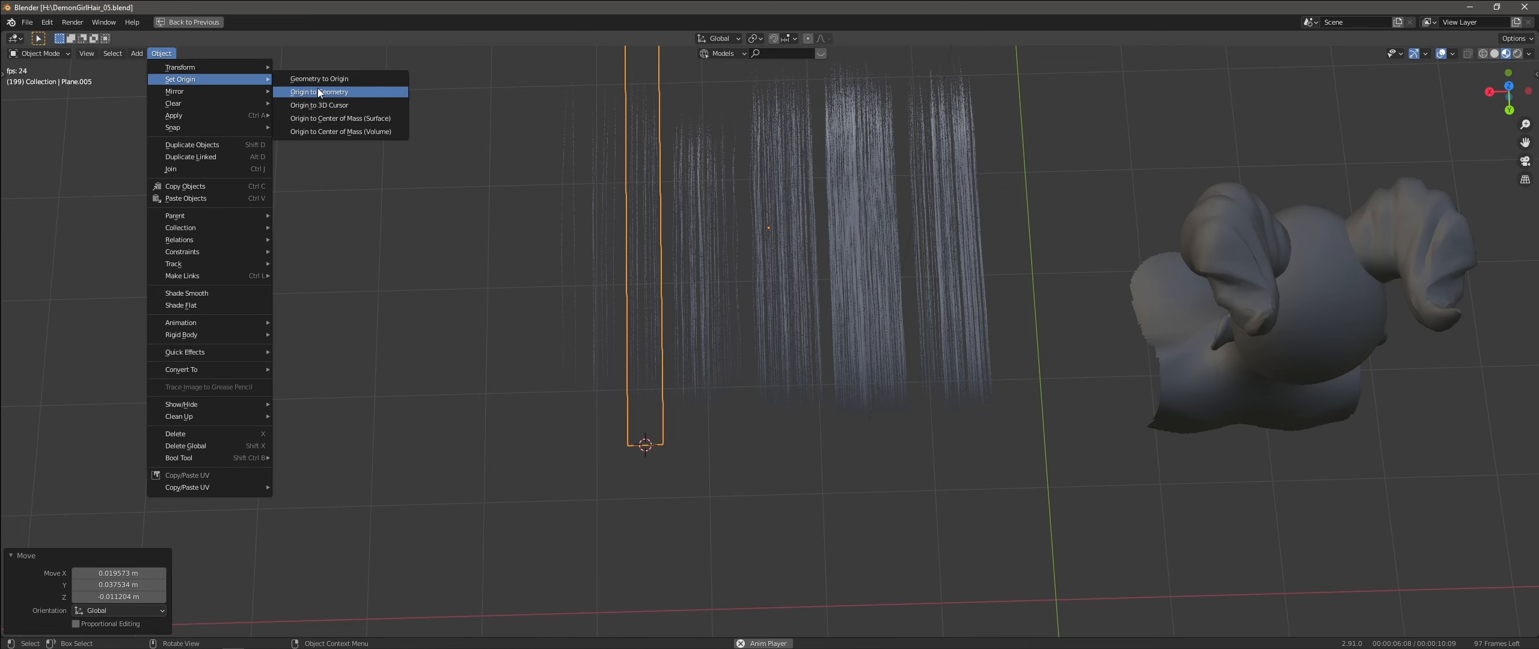
pyautogui.click(321, 106)
# Place the 3D cursor on the sixth hair strip's root edge and set that strip's origin to the cursor
pyautogui.keyDown('shift'); pyautogui.moveTo(677, 254); pyautogui.dragTo(690, 271, button='middle'); pyautogui.keyUp('shift')
pyautogui.click(618, 265)
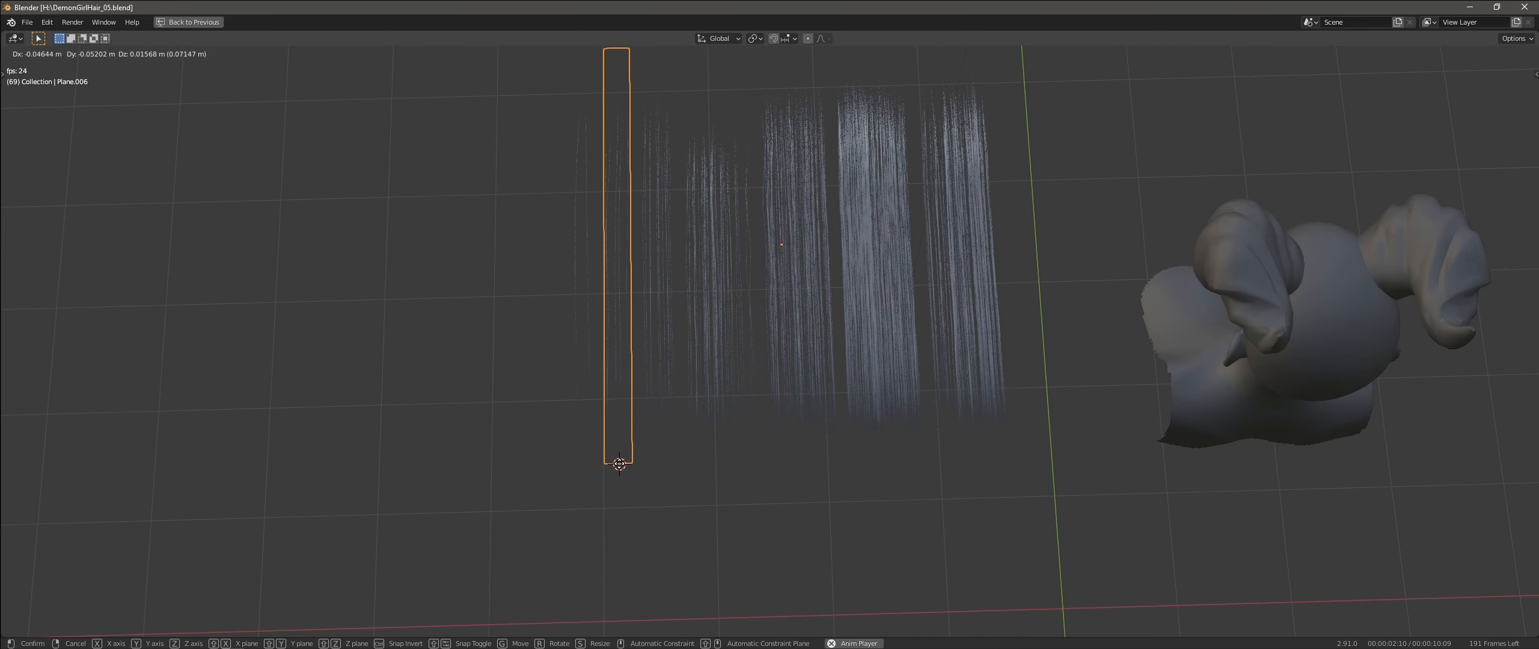
pyautogui.keyDown('shift'); pyautogui.moveTo(619, 465); pyautogui.dragTo(619, 464, button='right'); pyautogui.keyUp('shift')
pyautogui.click(161, 54)
pyautogui.moveTo(192, 79)
pyautogui.click(316, 106)
# Place the 3D cursor on the outermost, sparsest strip's root edge and set that strip's origin to the cursor
pyautogui.keyDown('shift'); pyautogui.moveTo(580, 273); pyautogui.dragTo(590, 282, button='middle'); pyautogui.keyUp('shift')
pyautogui.click(589, 281)
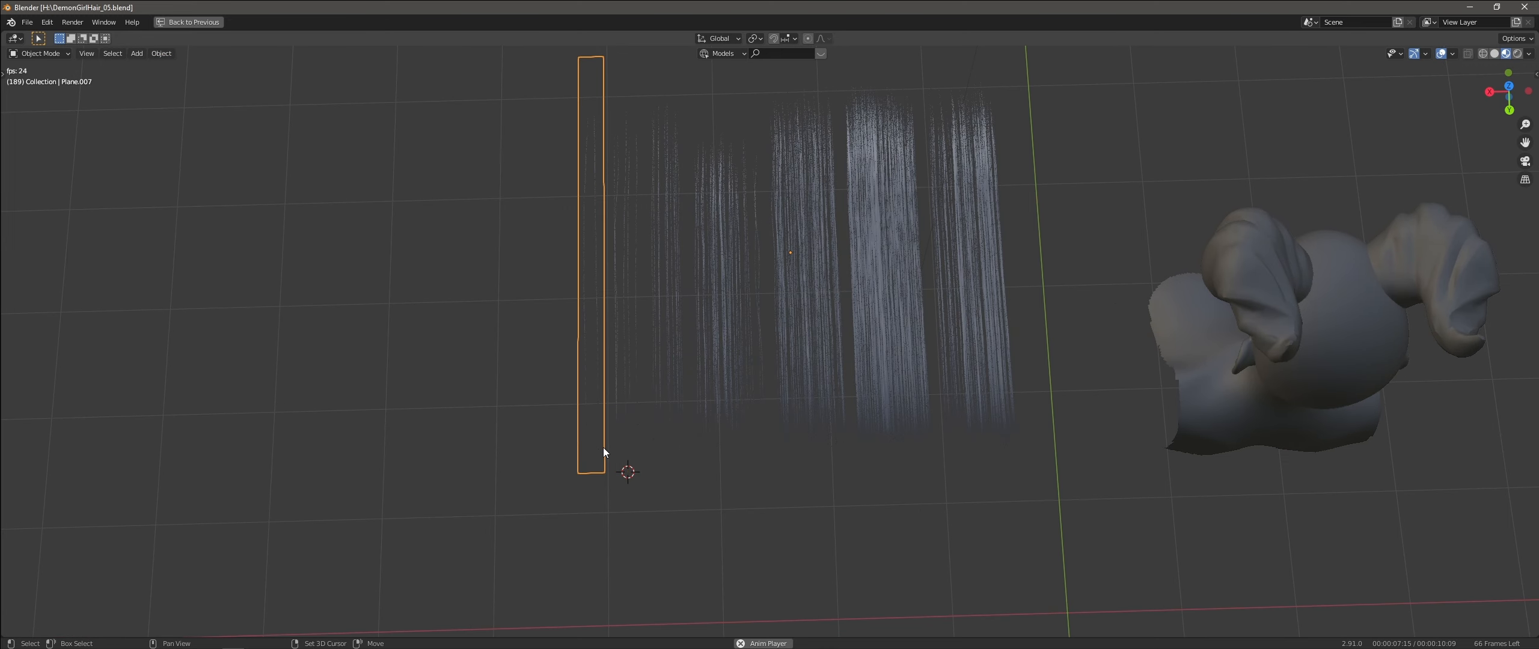
pyautogui.keyDown('shift'); pyautogui.moveTo(591, 473); pyautogui.dragTo(591, 472, button='right'); pyautogui.keyUp('shift')
pyautogui.click(162, 54)
pyautogui.click(337, 106)
# Place the 3D cursor on the root edge of the strip nearest the head and set its origin to the cursor
pyautogui.keyDown('shift'); pyautogui.moveTo(978, 328); pyautogui.dragTo(789, 342, button='middle'); pyautogui.keyUp('shift')
pyautogui.click(788, 343)
pyautogui.keyDown('shift'); pyautogui.moveTo(786, 344); pyautogui.dragTo(790, 476, button='right'); pyautogui.keyUp('shift')
pyautogui.click(161, 54)
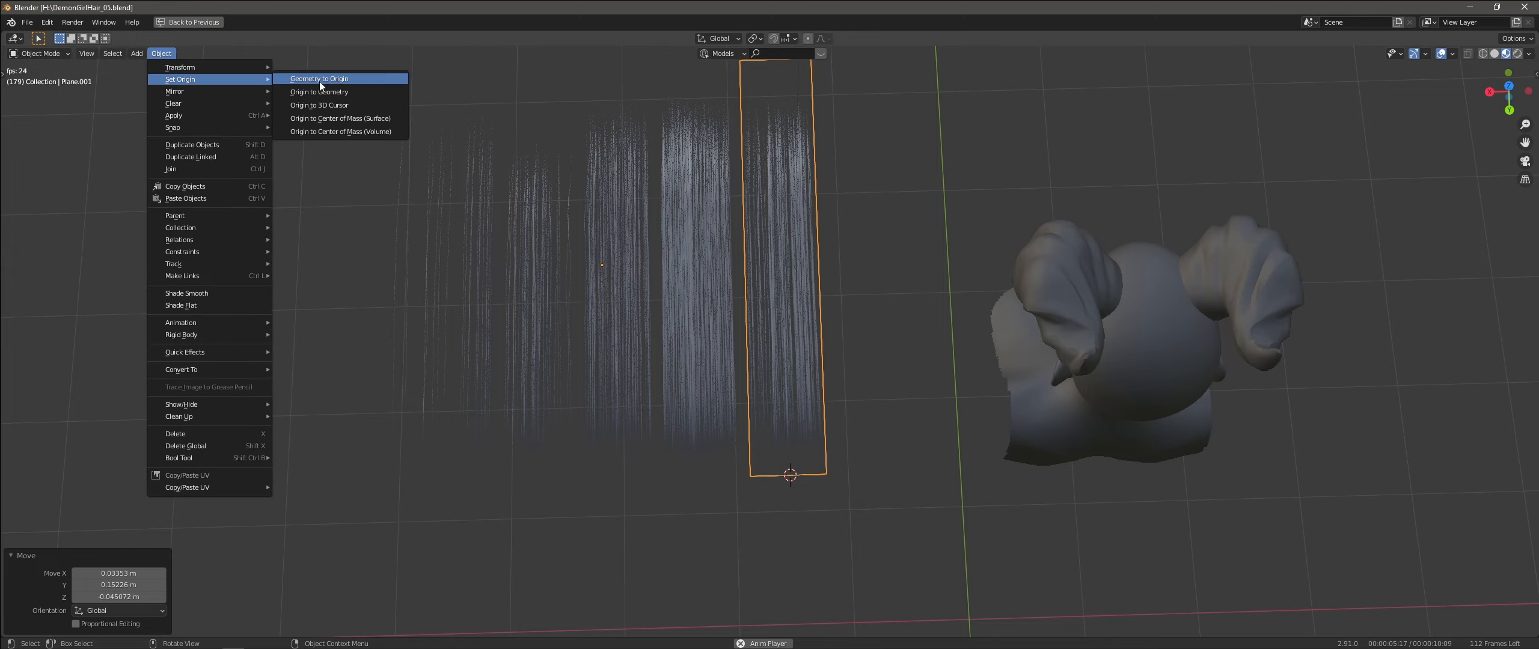
pyautogui.click(320, 106)
# Save the file with the dense second strip selected, and place the 3D cursor on the head's forehead
pyautogui.keyDown('shift'); pyautogui.moveTo(697, 294); pyautogui.dragTo(686, 268, button='middle'); pyautogui.keyUp('shift')
pyautogui.click(669, 289)
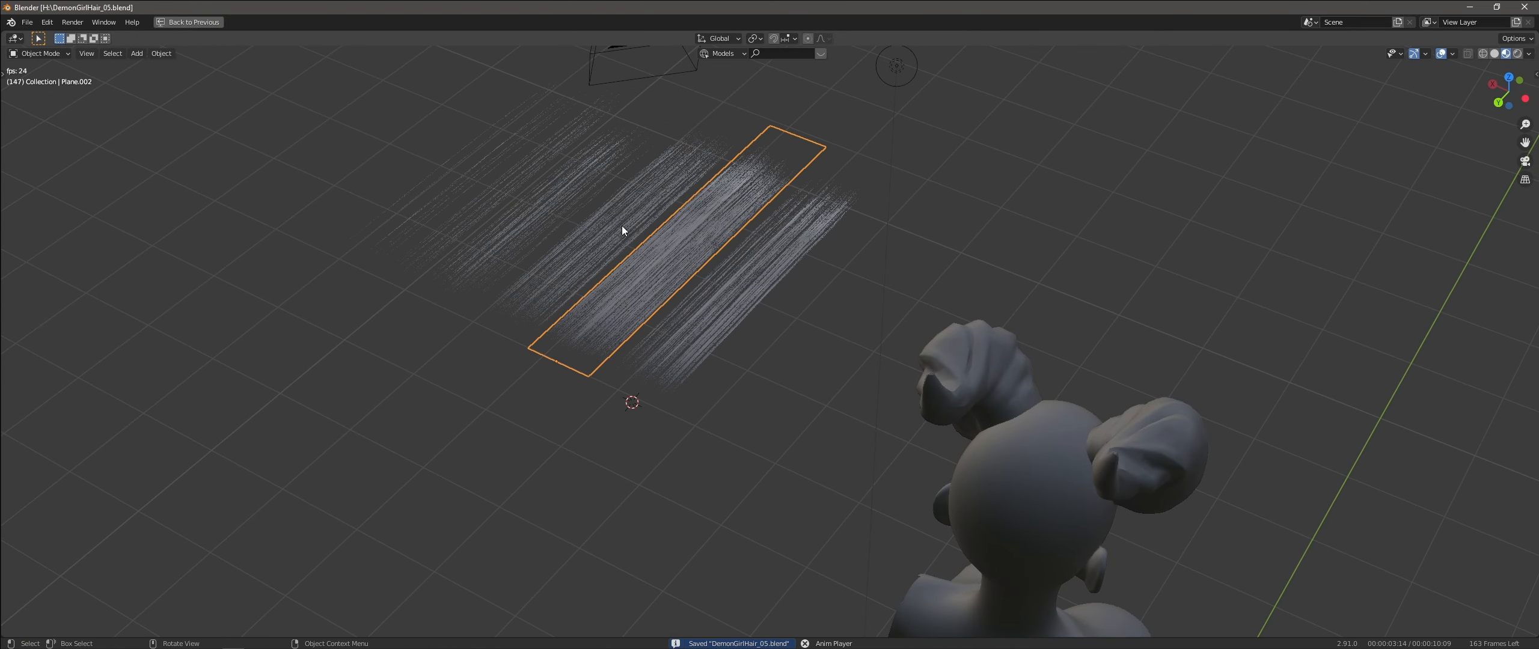
pyautogui.moveTo(622, 226); pyautogui.dragTo(752, 150, button='middle')
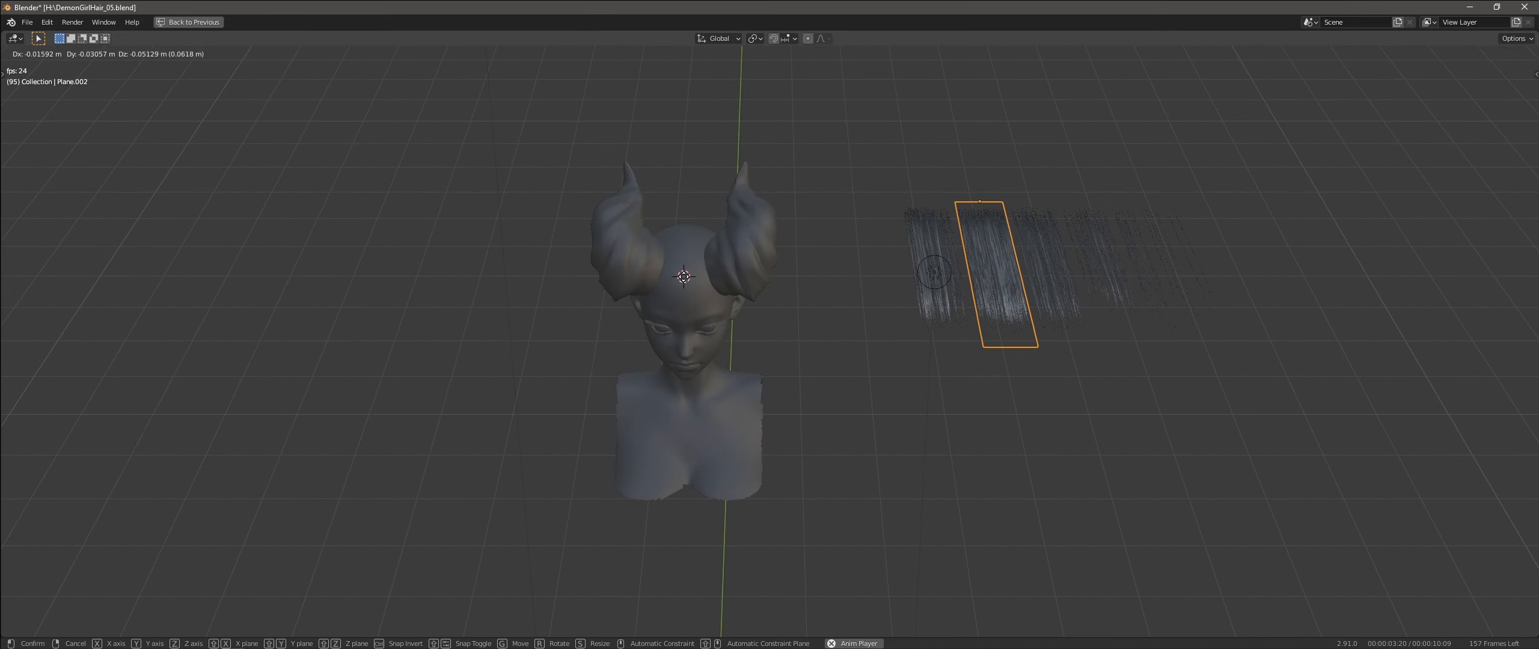
pyautogui.click(1106, 341)
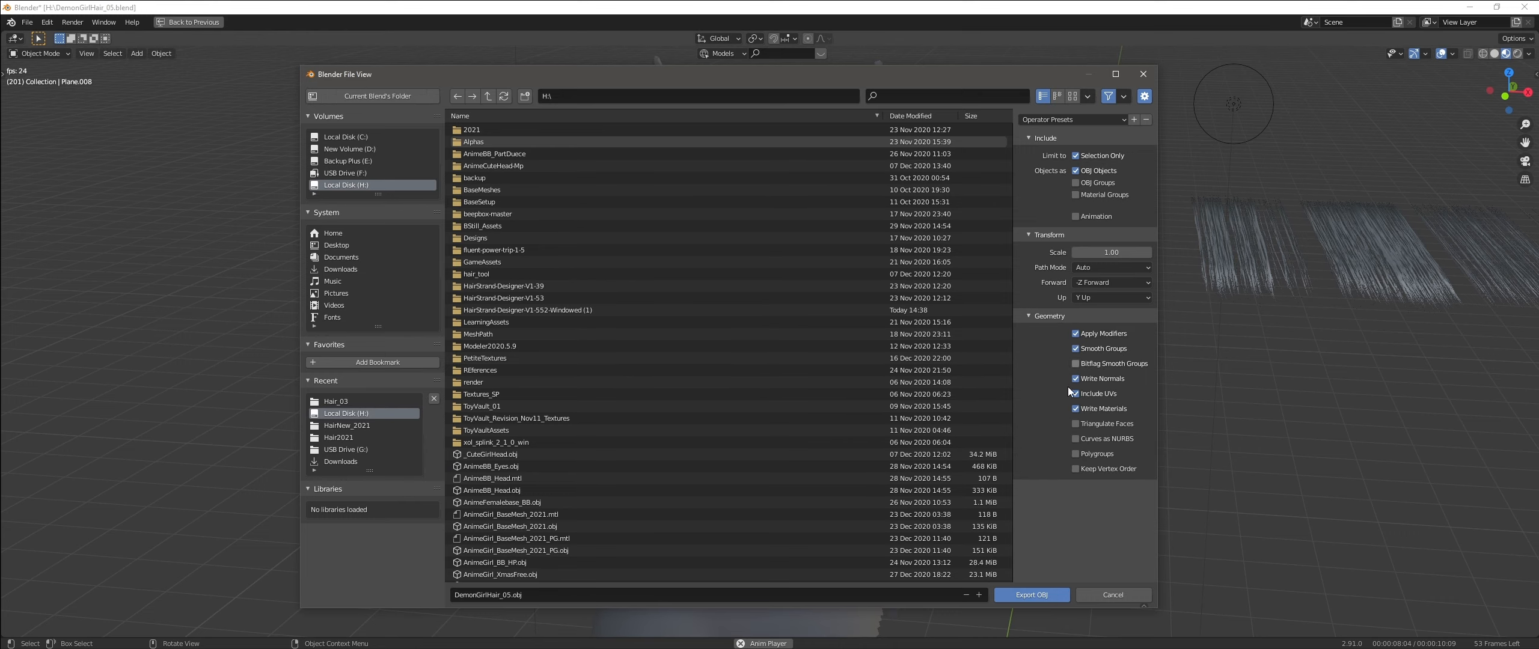
# Export the selected hair card as DemonGirlHair_05.obj, limited to the selection
pyautogui.click(502, 369)
pyautogui.doubleClick(508, 596)
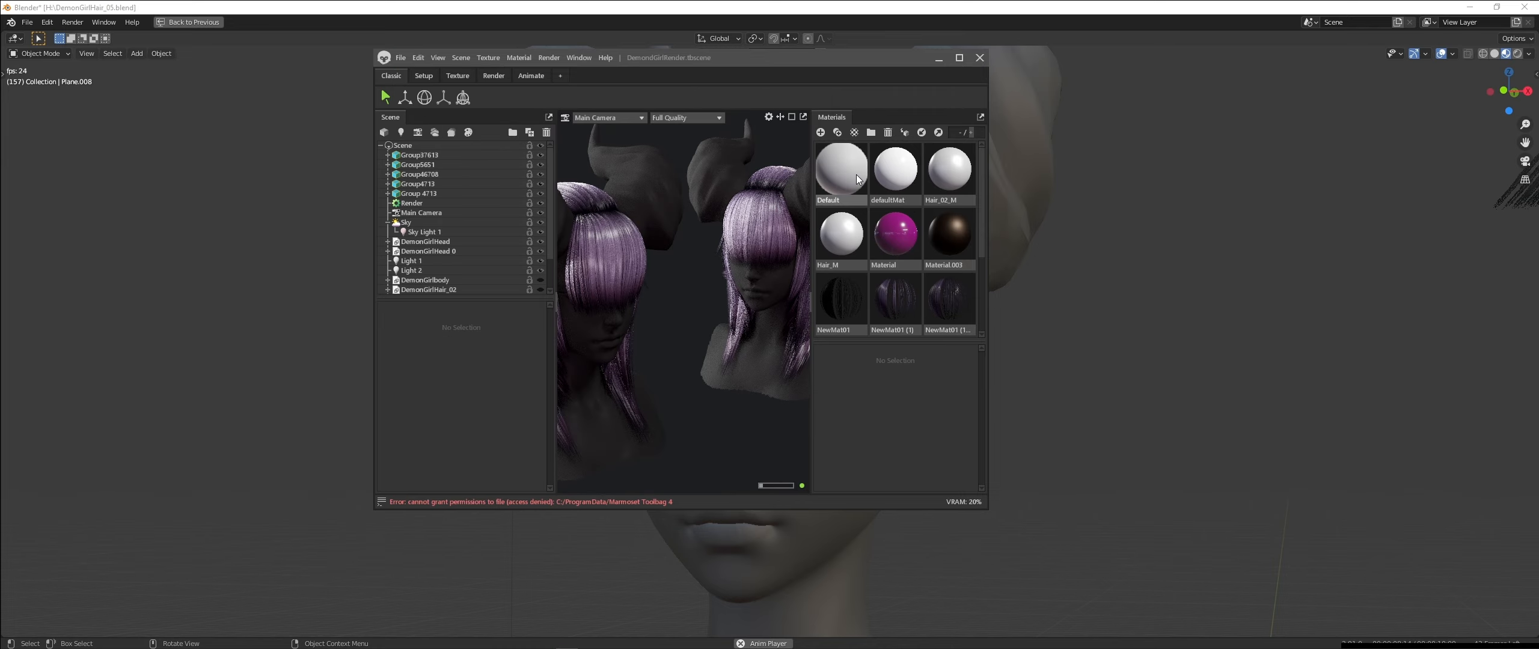
# Switch to Marmoset Toolbag, enlarge its window and turn off ray tracing in the render settings
pyautogui.click(960, 57)
pyautogui.moveTo(895, 294); pyautogui.dragTo(835, 296)
pyautogui.click(37, 155)
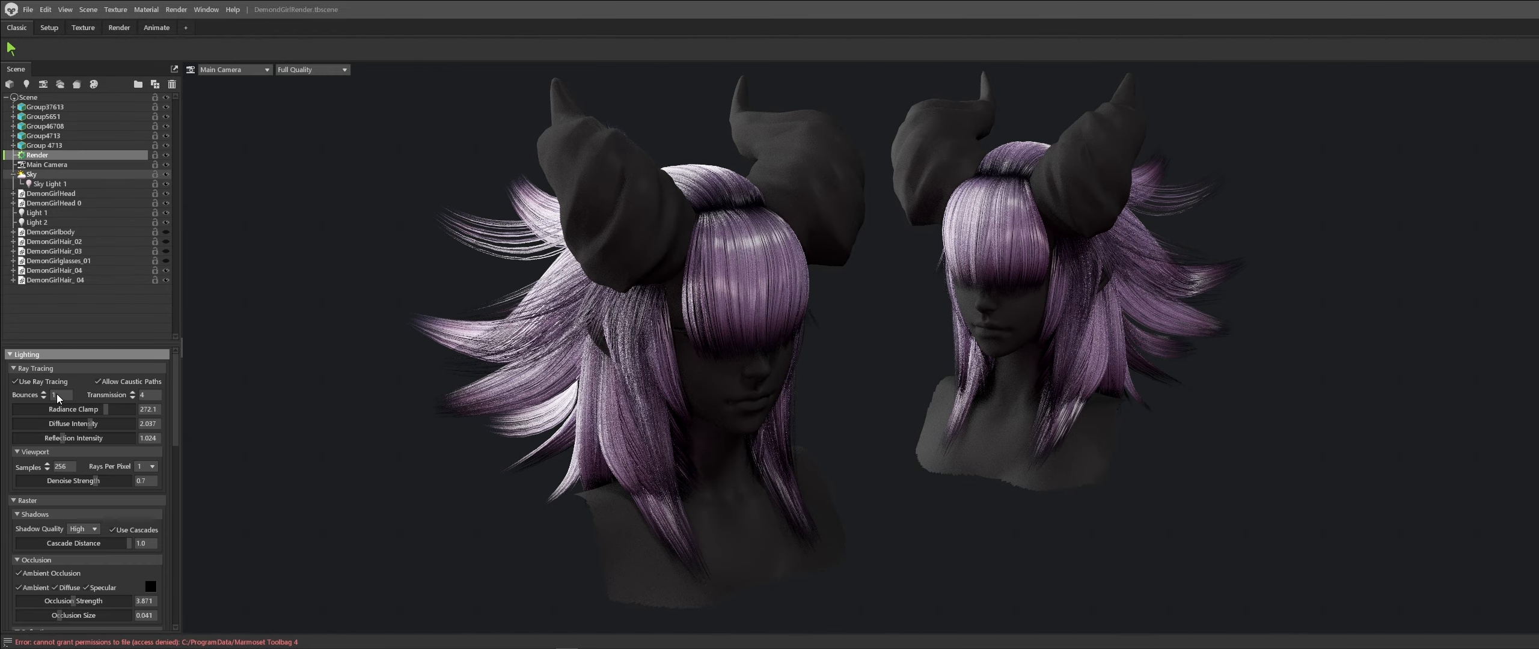
pyautogui.click(36, 382)
# Hide the existing DemonGirlHair_04 hair objects so the character's head is bare
pyautogui.click(166, 280)
pyautogui.moveTo(800, 204); pyautogui.dragTo(763, 205)
pyautogui.click(800, 205)
pyautogui.click(165, 270)
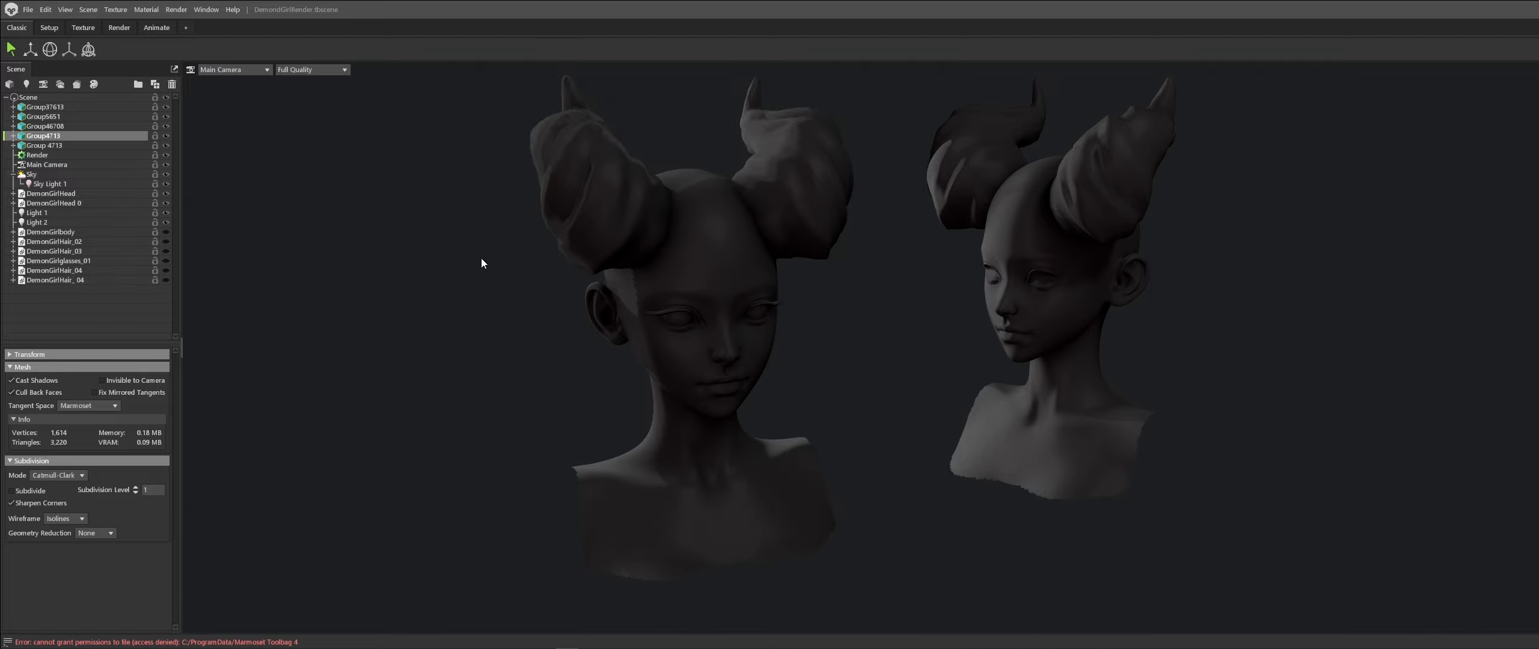
# Delete the second bust's duplicate head and its matching Group 4713 horn object from the scene
pyautogui.click(60, 251)
pyautogui.click(81, 278)
pyautogui.click(64, 203)
pyautogui.press('Delete')
pyautogui.click(59, 146)
pyautogui.press('Delete')
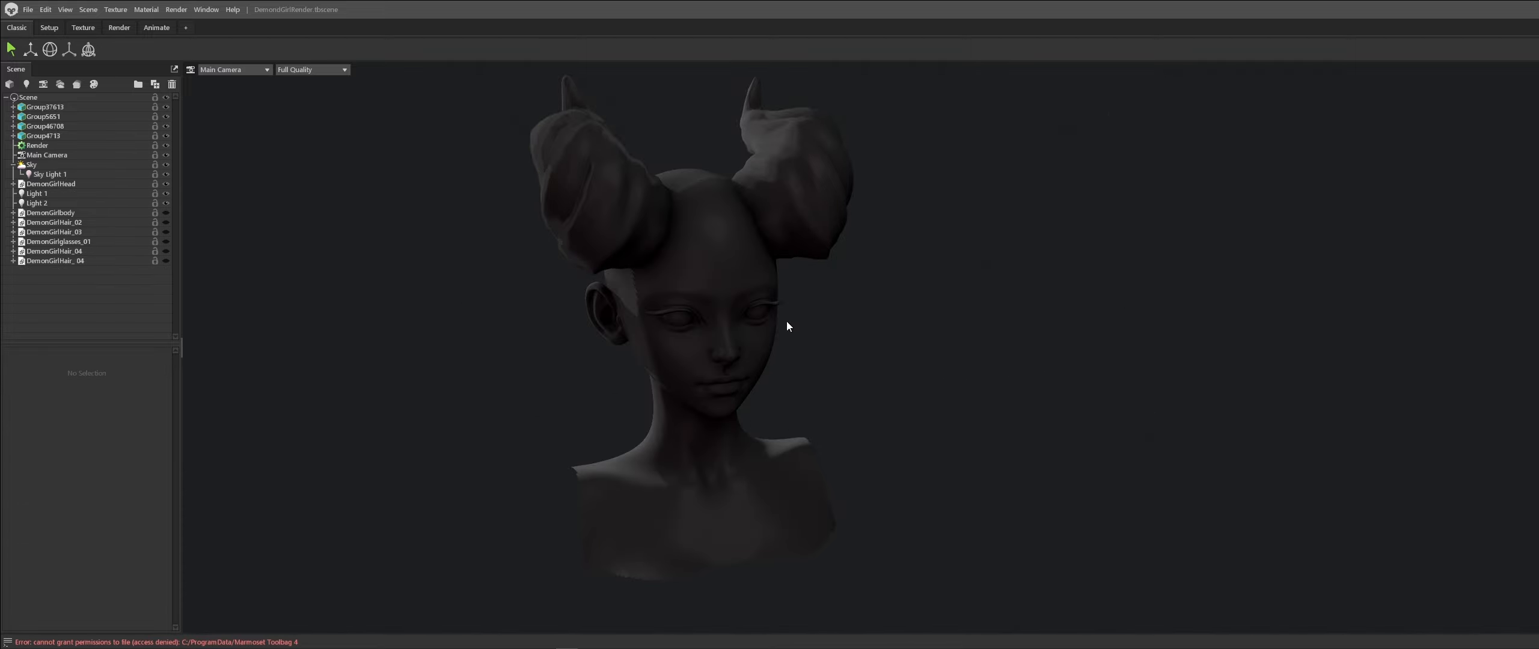
# Import DemonGirlHair_05.obj into the scene with the head framed closer in view
pyautogui.moveTo(786, 322); pyautogui.dragTo(764, 343)
pyautogui.scroll(3, 786, 299)
pyautogui.click(28, 9)
pyautogui.click(54, 99)
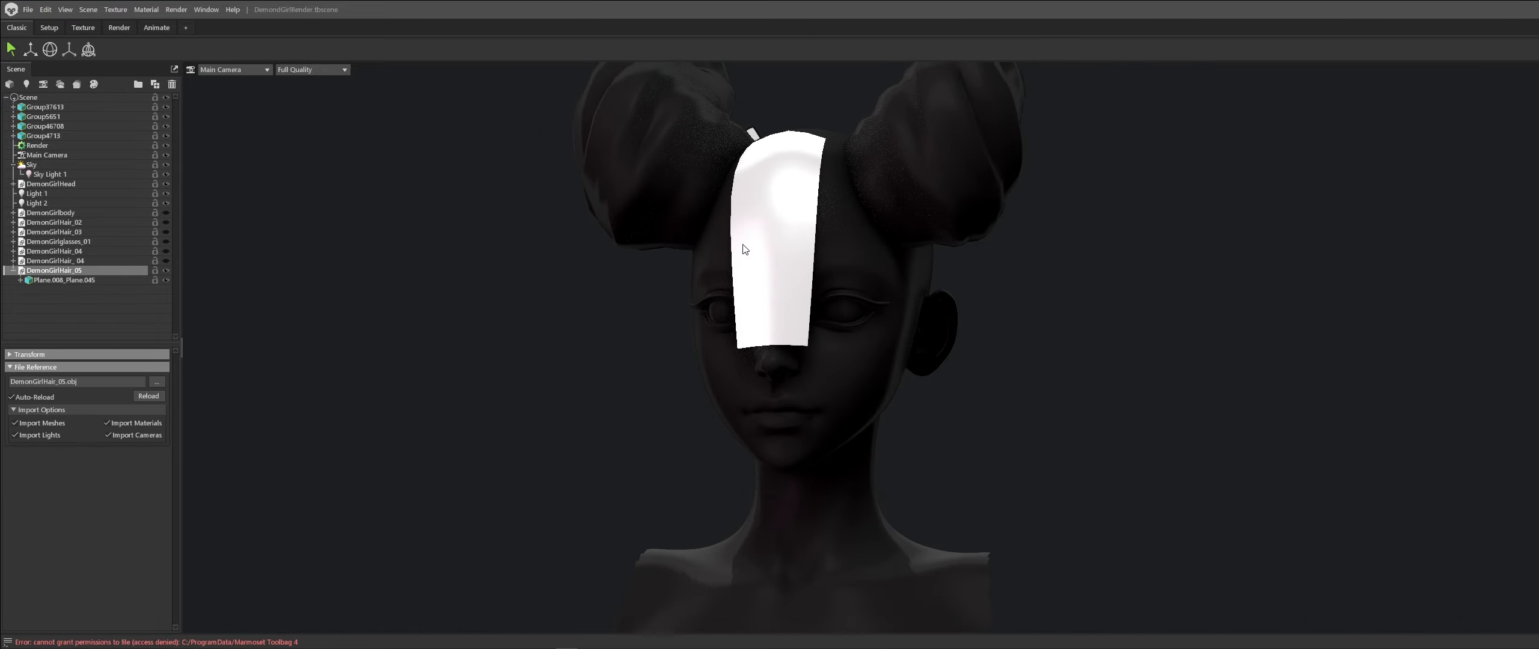
# Restore and widen the Toolbag window, and assign the dark NewMat01 hair material to the imported hair card
pyautogui.press('super+Down')
pyautogui.hotkey('alt', 'Tab')
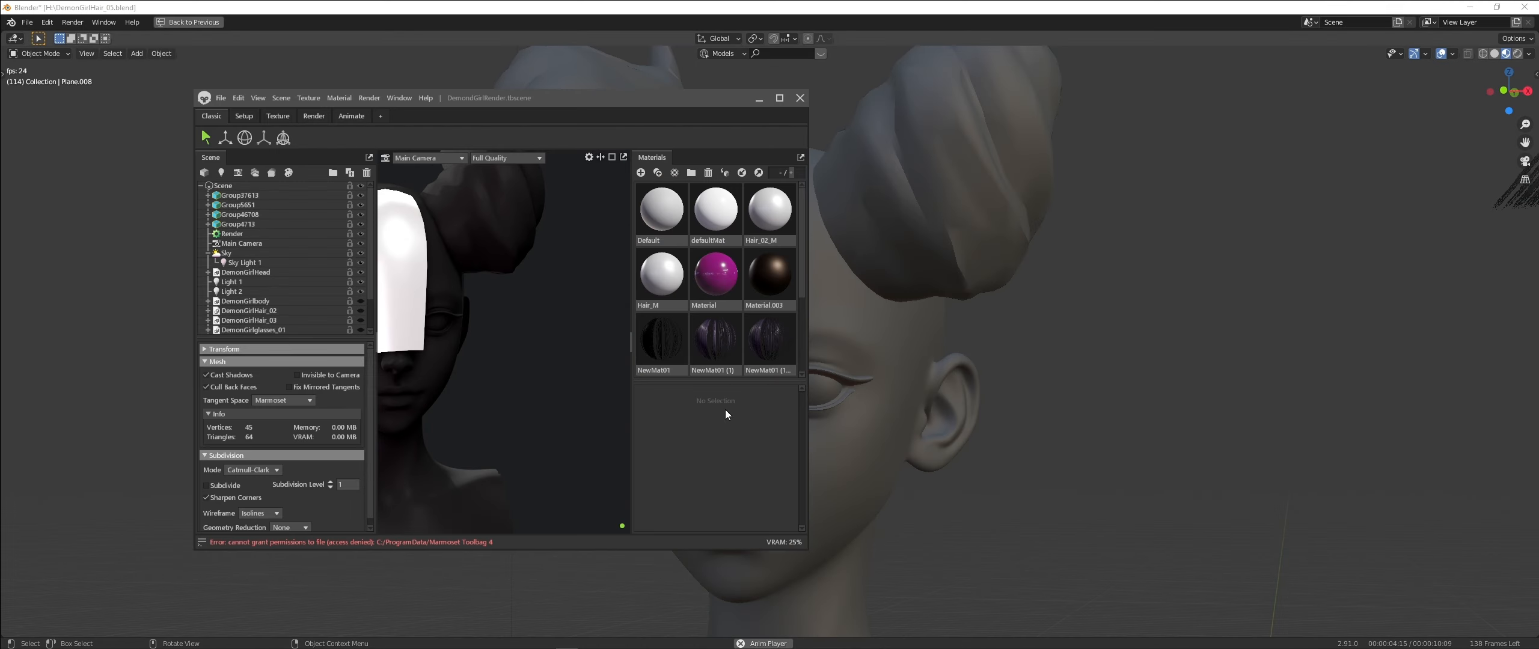
pyautogui.moveTo(810, 292); pyautogui.dragTo(1141, 294)
pyautogui.scroll(3, 642, 316)
pyautogui.moveTo(643, 316); pyautogui.dragTo(614, 316)
pyautogui.scroll(-3, 1064, 207)
pyautogui.moveTo(1066, 207); pyautogui.dragTo(584, 303)
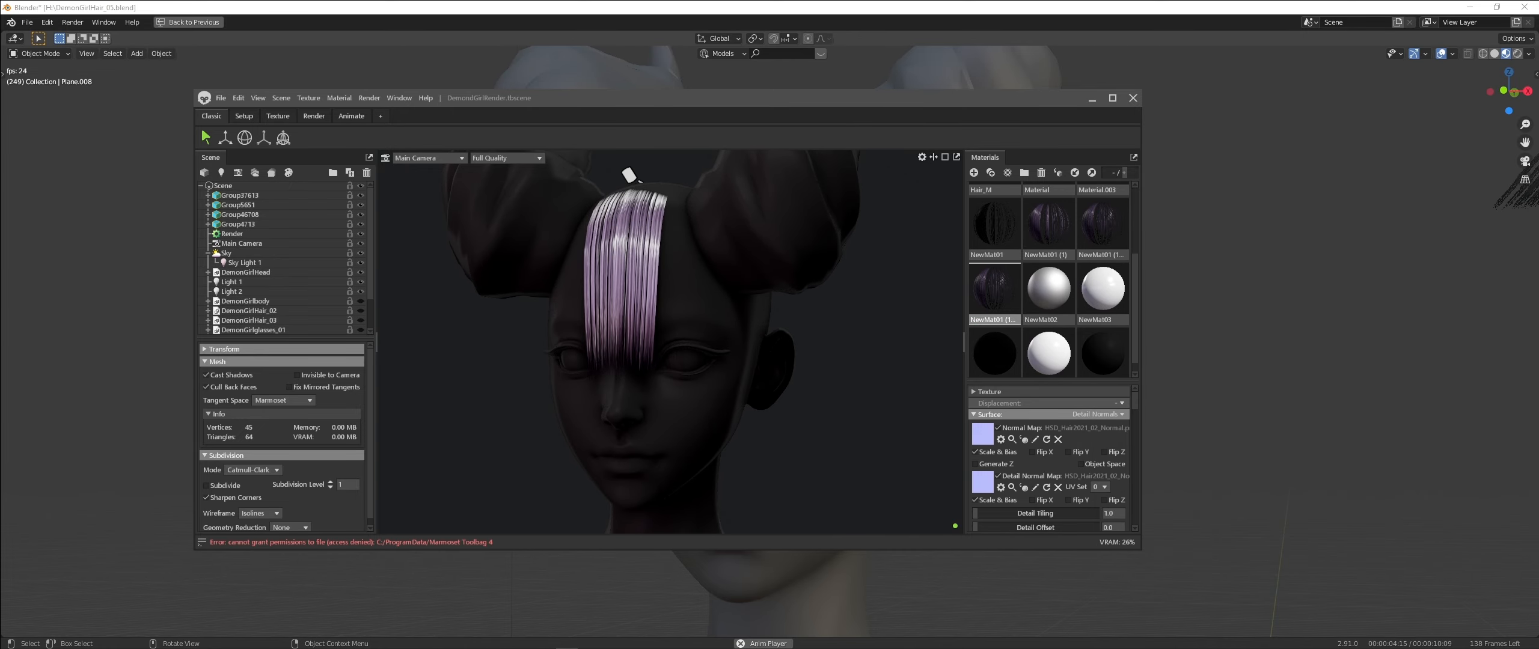
# Update the hair material's surface and albedo maps to the HSD_Hair2021_03 textures and set the scatter depth to 1.0
pyautogui.scroll(3, 704, 333)
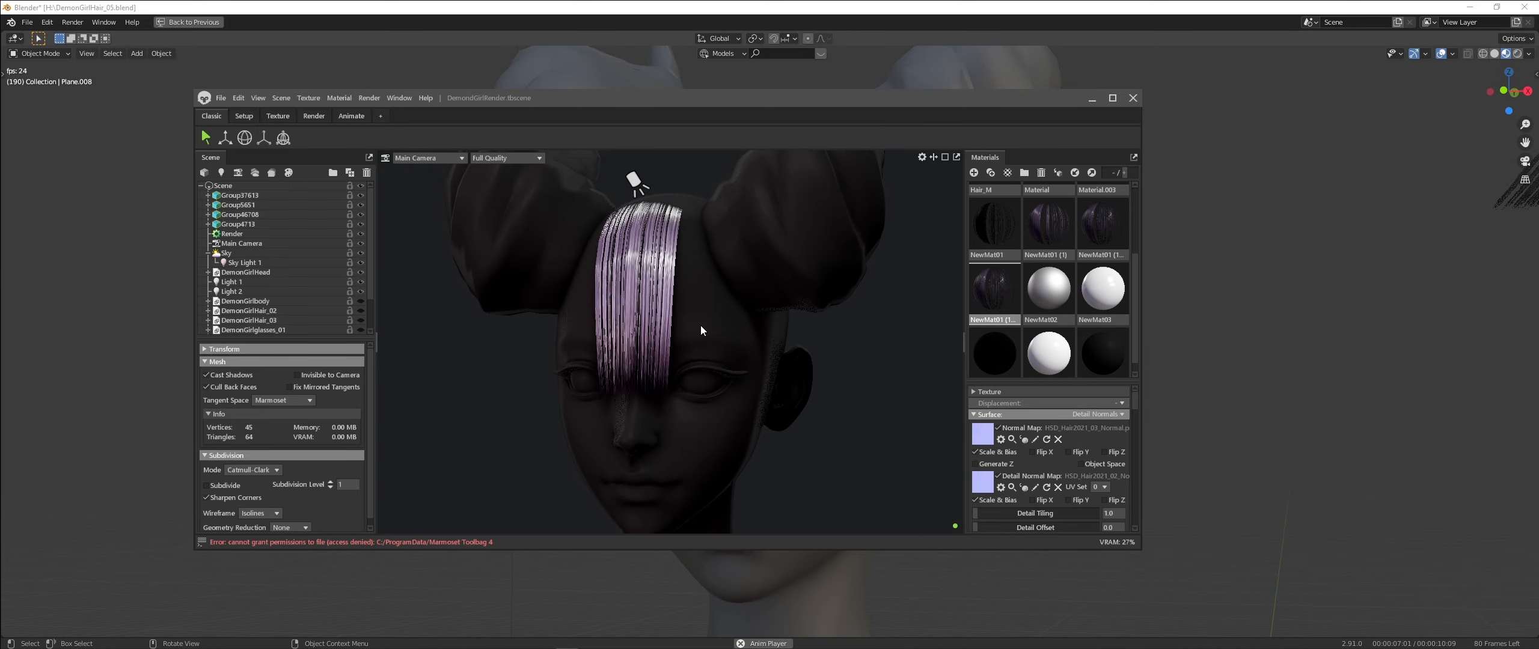
pyautogui.scroll(-2, 1037, 446)
pyautogui.scroll(-3, 1035, 445)
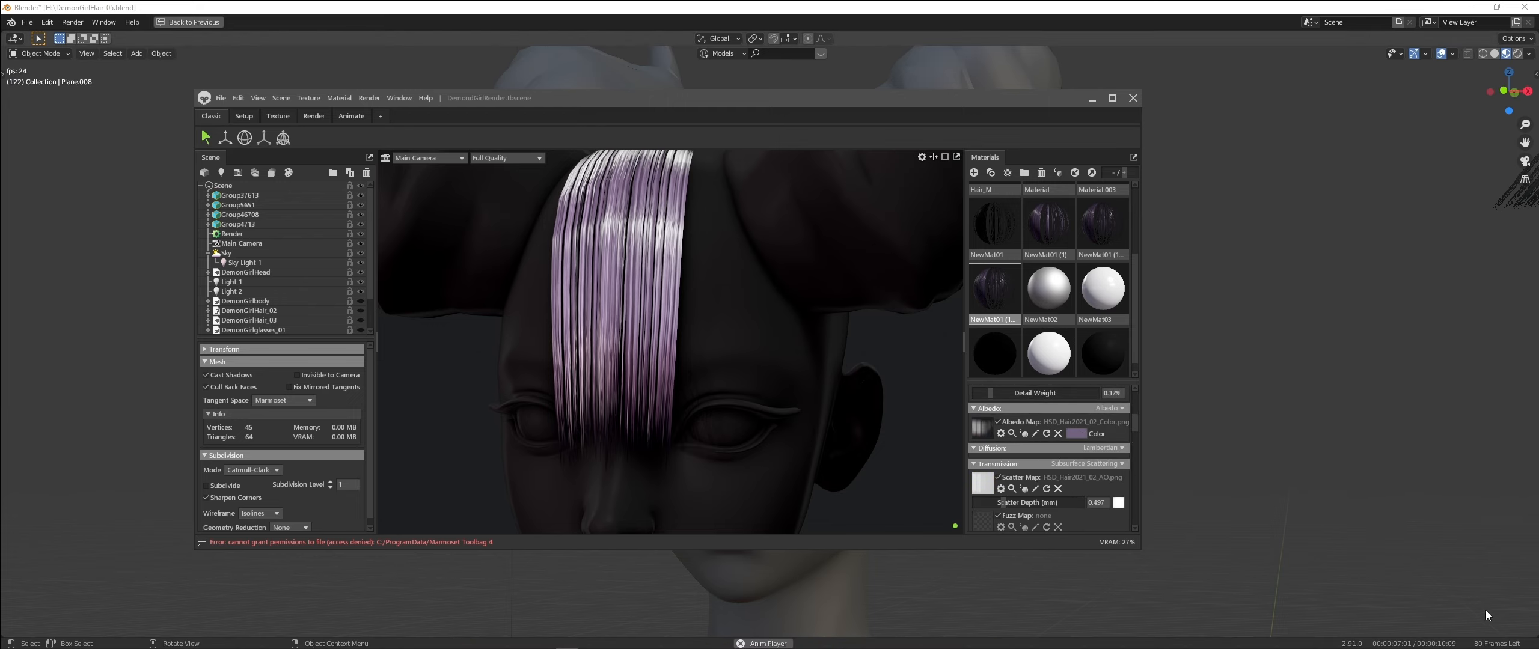
pyautogui.scroll(-2, 1035, 445)
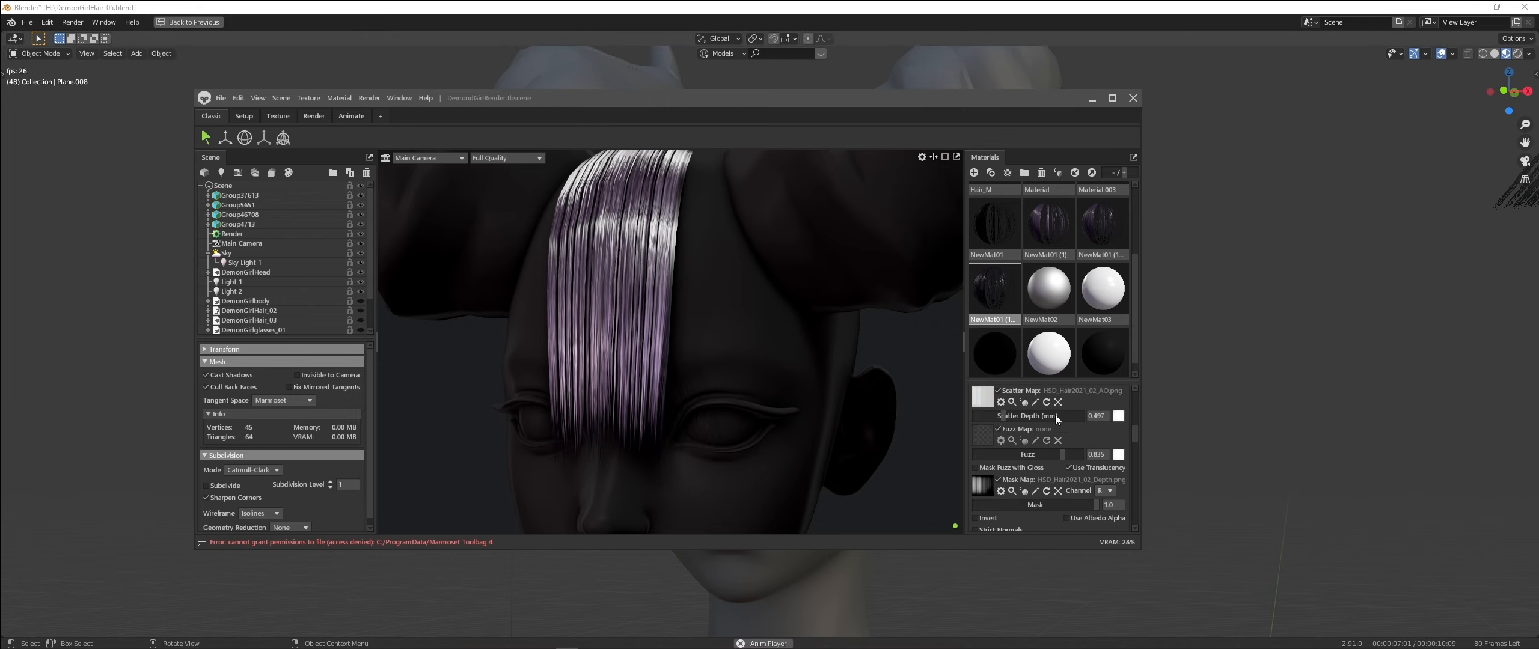
pyautogui.scroll(-1, 1035, 457)
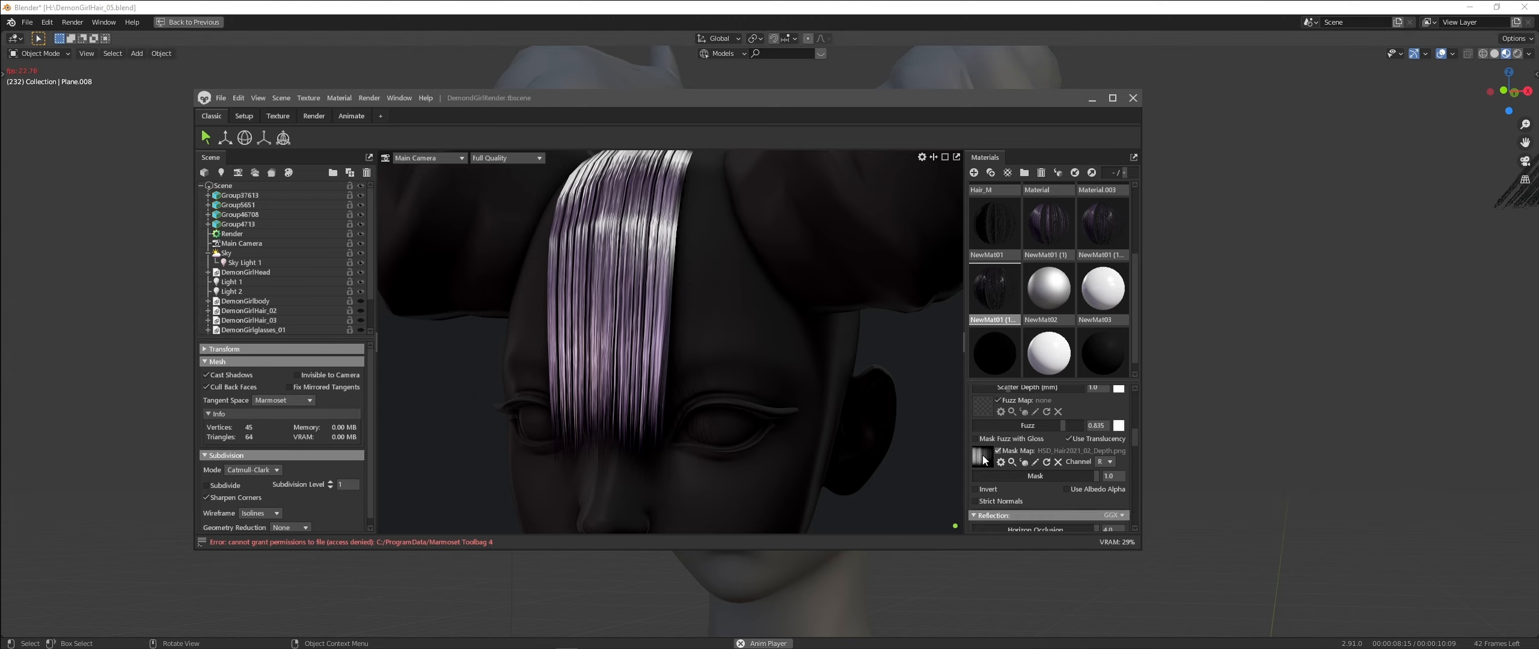
# Load the HSD_Hair2021_03 flow, AO, depth and mask maps into the hair material and set the anisotropy direction to 0.0
pyautogui.scroll(-3, 1035, 457)
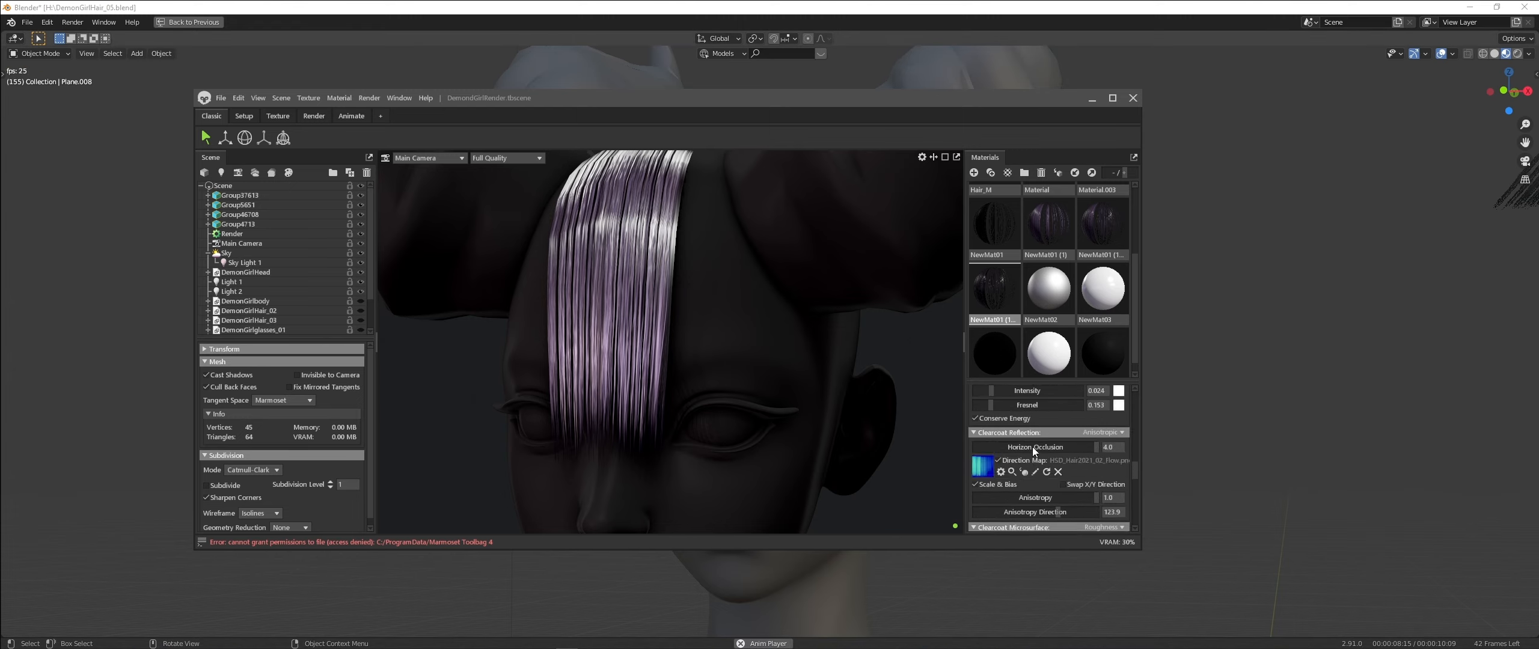
pyautogui.scroll(-1, 1102, 338)
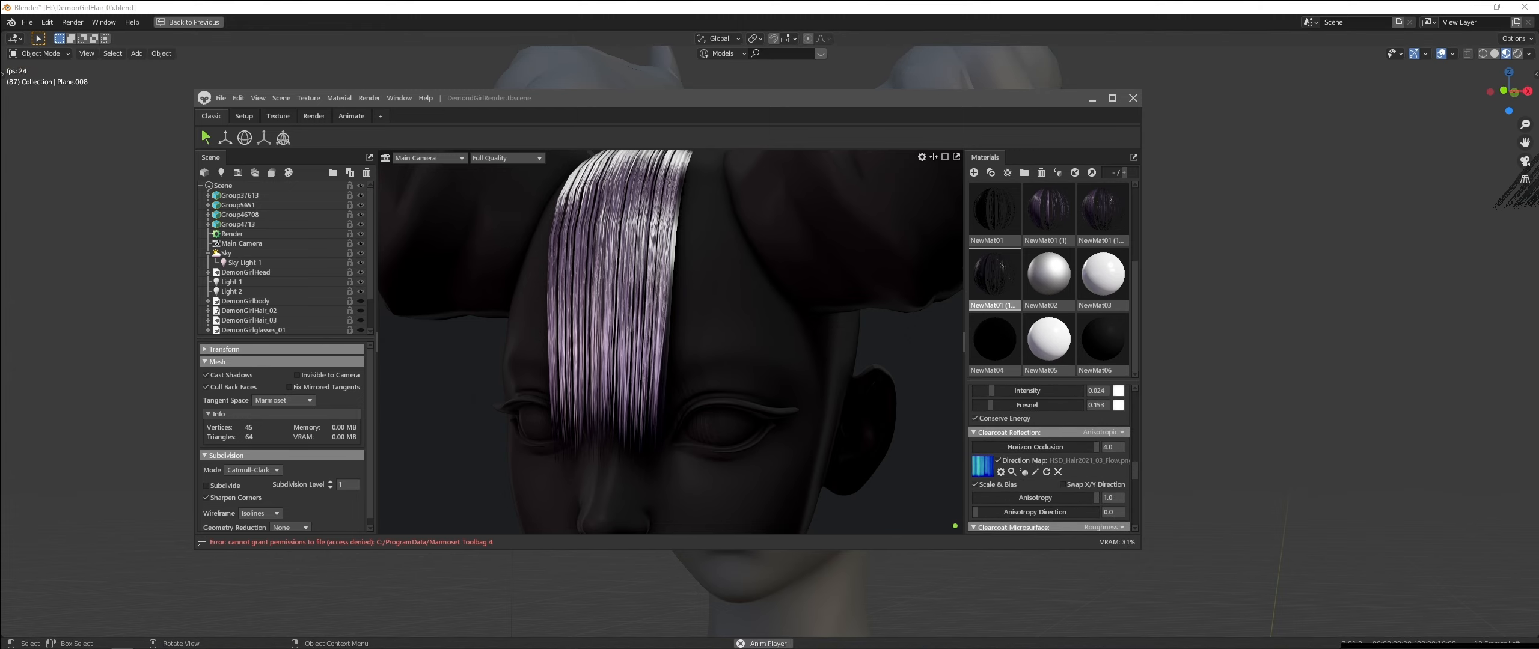
pyautogui.scroll(-4, 1047, 487)
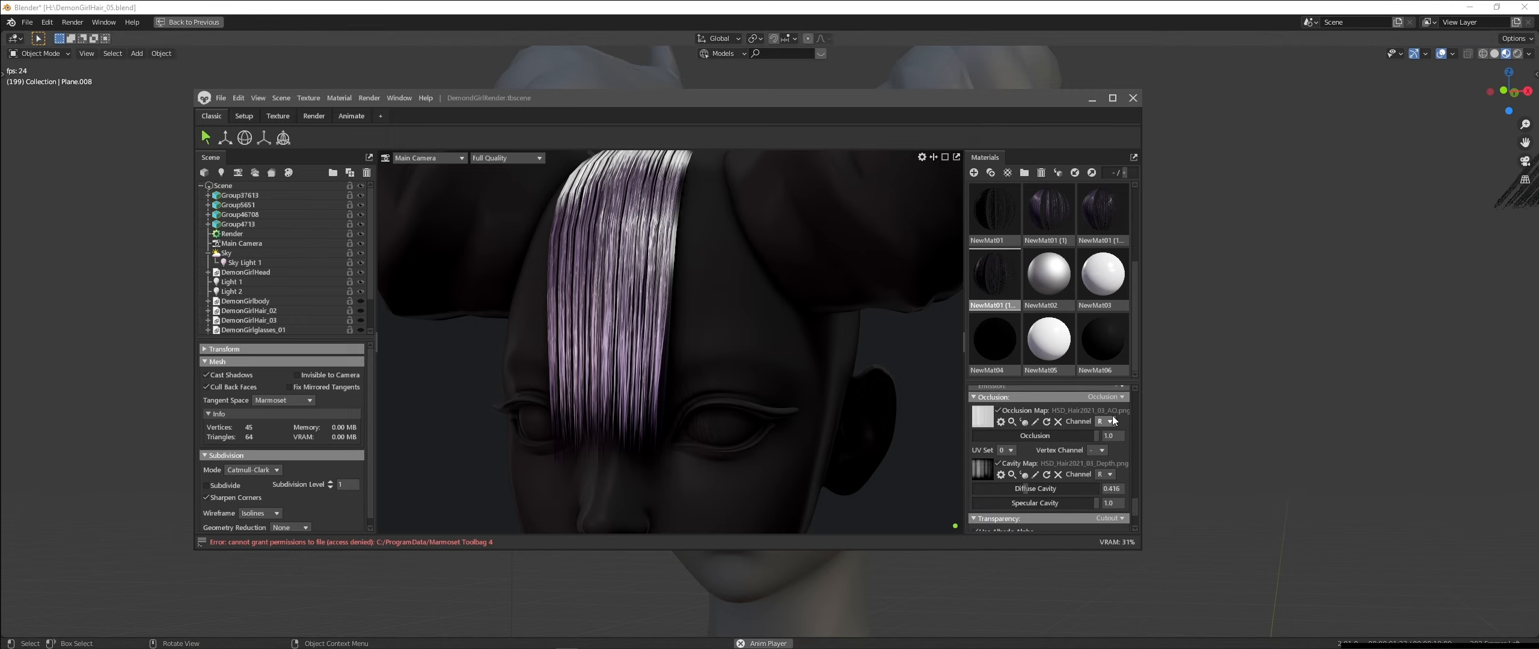
pyautogui.scroll(-2, 1047, 457)
# Examine the textured hair card's strands and tips up close and from several angles
pyautogui.moveTo(925, 340); pyautogui.dragTo(437, 196, button='right')
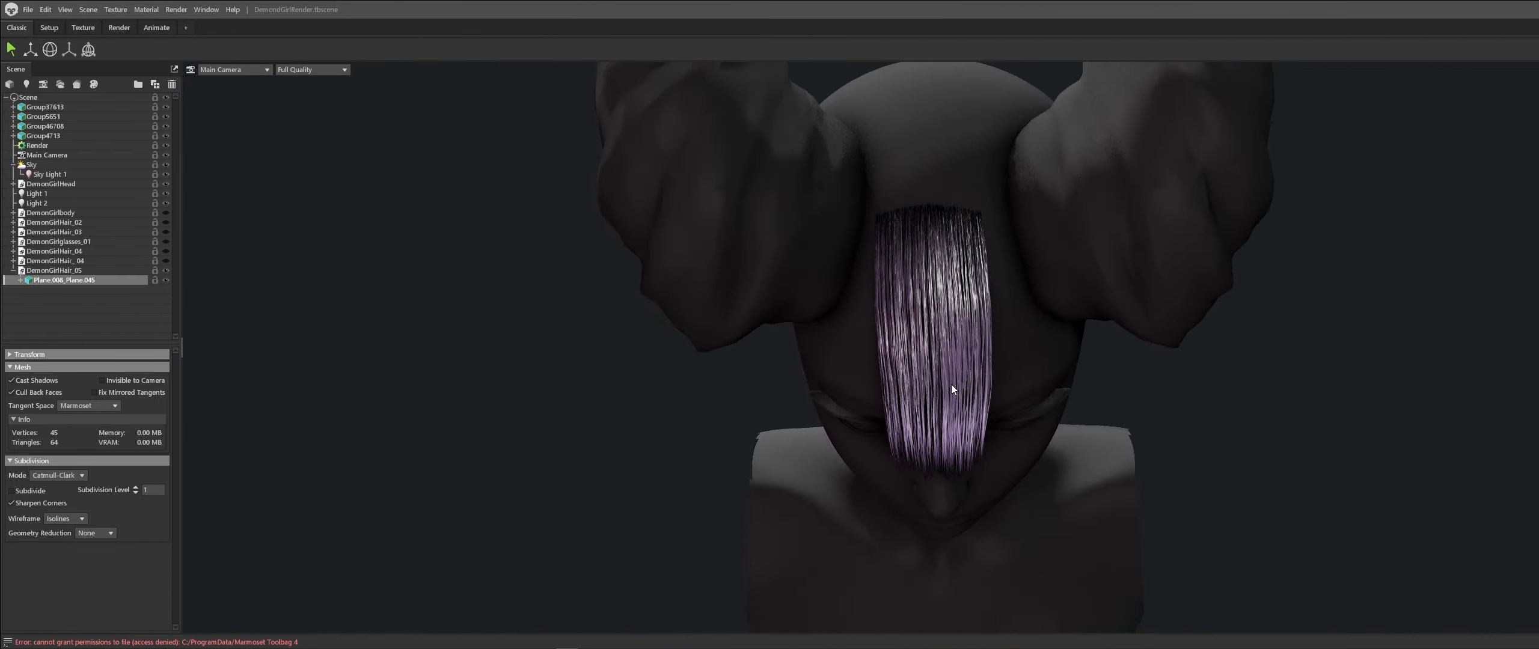
pyautogui.scroll(5, 951, 385)
pyautogui.moveTo(951, 385); pyautogui.dragTo(1072, 6)
pyautogui.scroll(-8, 967, 315)
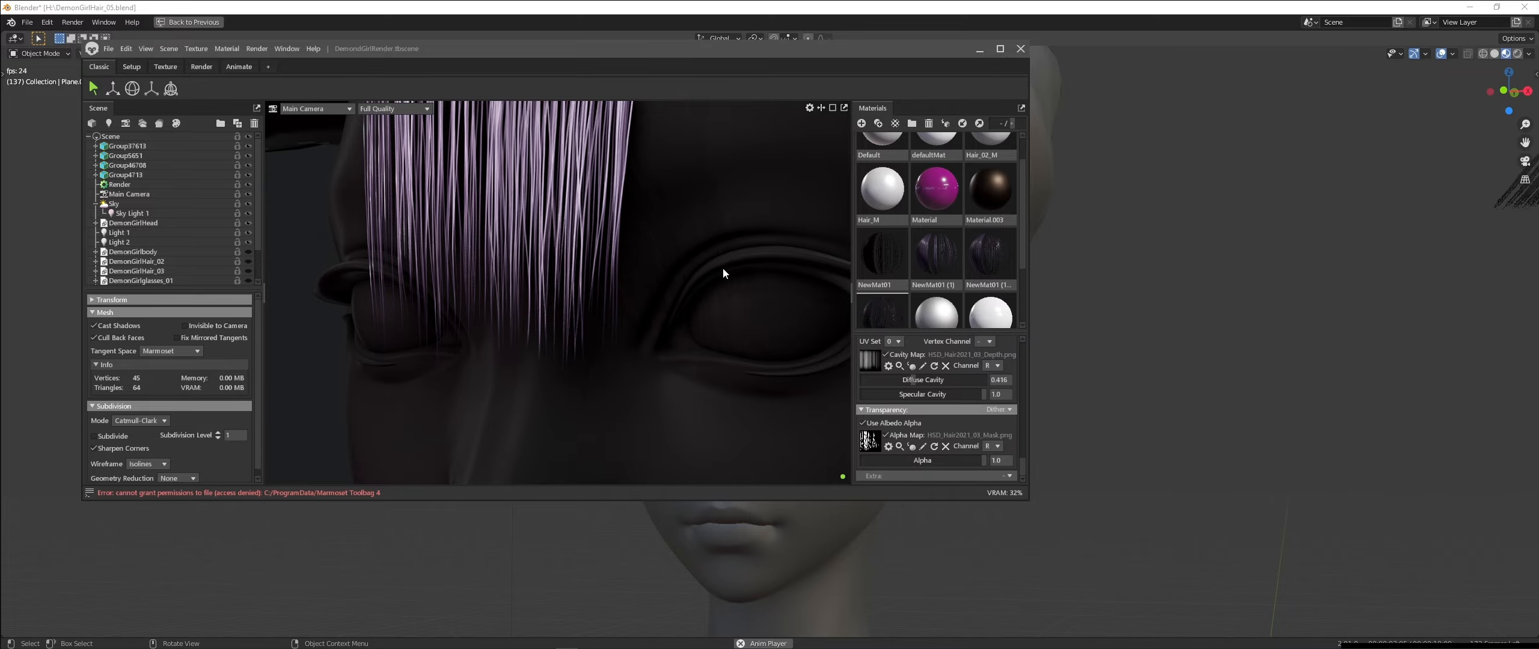
pyautogui.scroll(-3, 722, 268)
pyautogui.moveTo(722, 268); pyautogui.dragTo(606, 220)
pyautogui.scroll(-3, 606, 220)
# Adjust the hair material's clearcoat reflectivity intensity and its microsurface roughness
pyautogui.scroll(1, 915, 412)
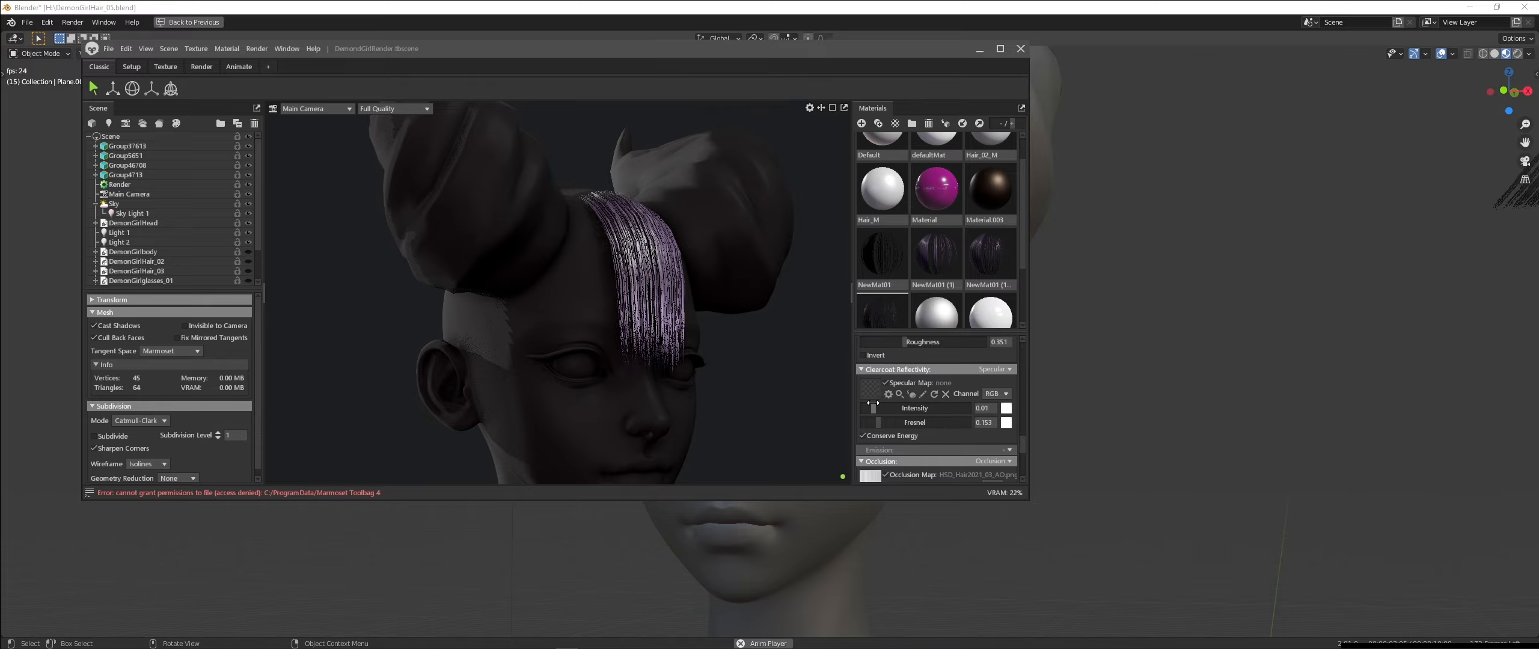
pyautogui.scroll(4, 905, 408)
pyautogui.scroll(4, 936, 403)
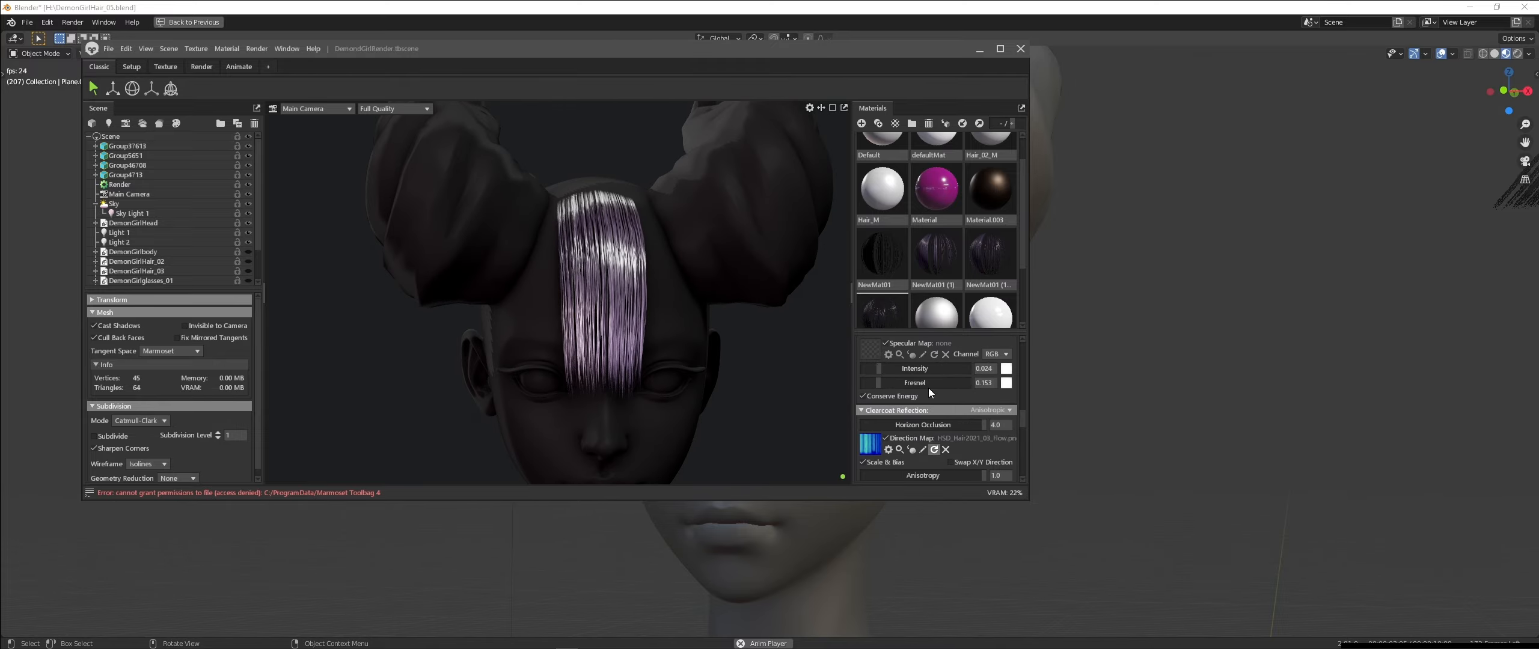
pyautogui.scroll(4, 907, 403)
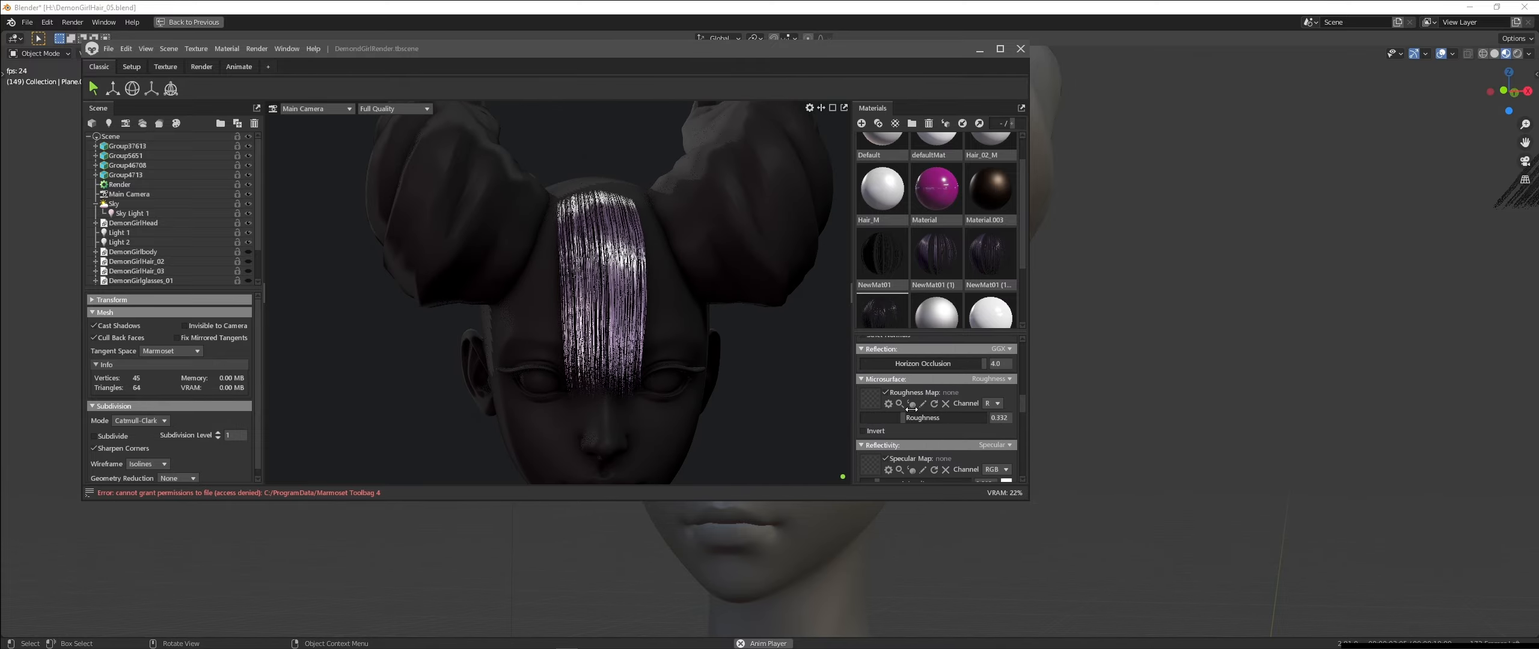
pyautogui.scroll(-5, 661, 304)
pyautogui.keyDown('alt'); pyautogui.moveTo(716, 301); pyautogui.dragTo(685, 306); pyautogui.keyUp('alt')
# Shift the hair material's albedo color from purple to a muted pink hue
pyautogui.scroll(5, 673, 306)
pyautogui.scroll(6, 919, 410)
pyautogui.click(964, 440)
pyautogui.moveTo(541, 182); pyautogui.dragTo(888, 148)
pyautogui.moveTo(924, 198); pyautogui.dragTo(926, 173)
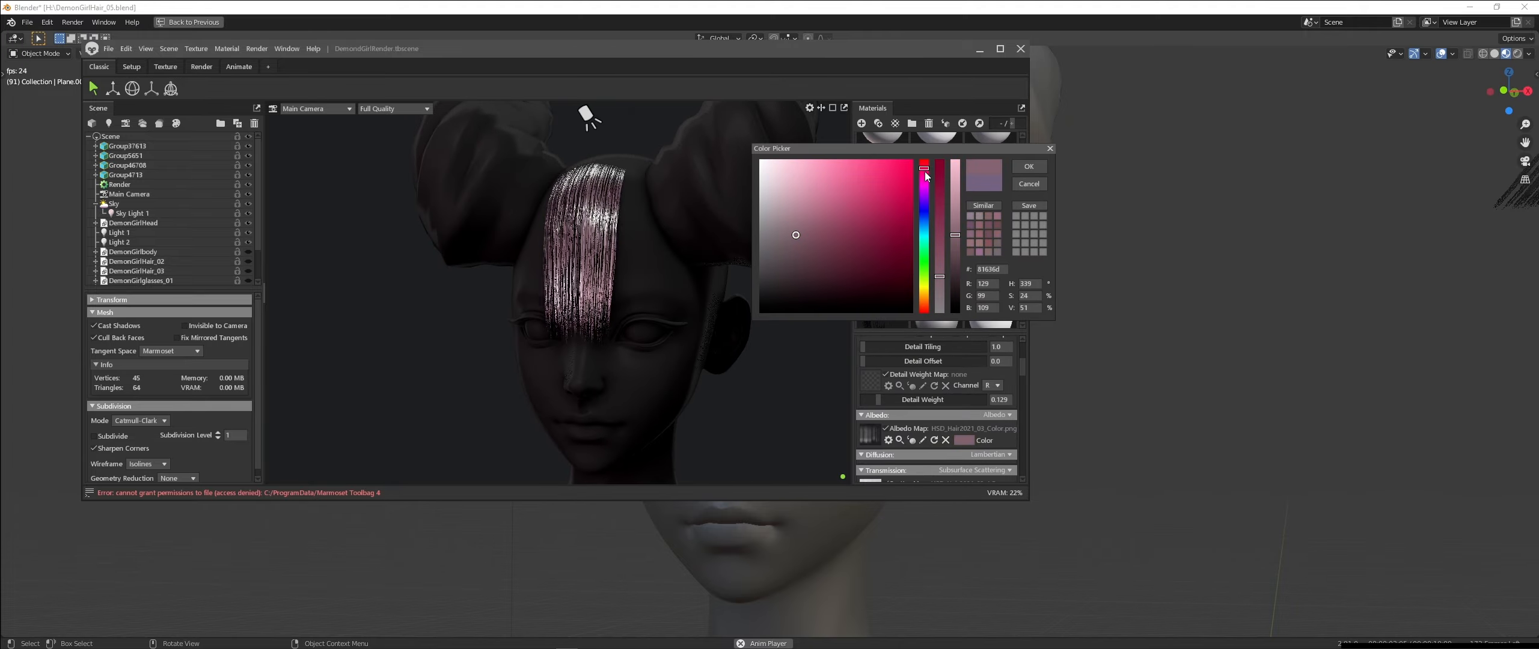
pyautogui.click(1029, 167)
# Turn off back-face culling for the hair card and inspect it from the side
pyautogui.keyDown('alt'); pyautogui.moveTo(715, 228); pyautogui.dragTo(641, 202); pyautogui.keyUp('alt')
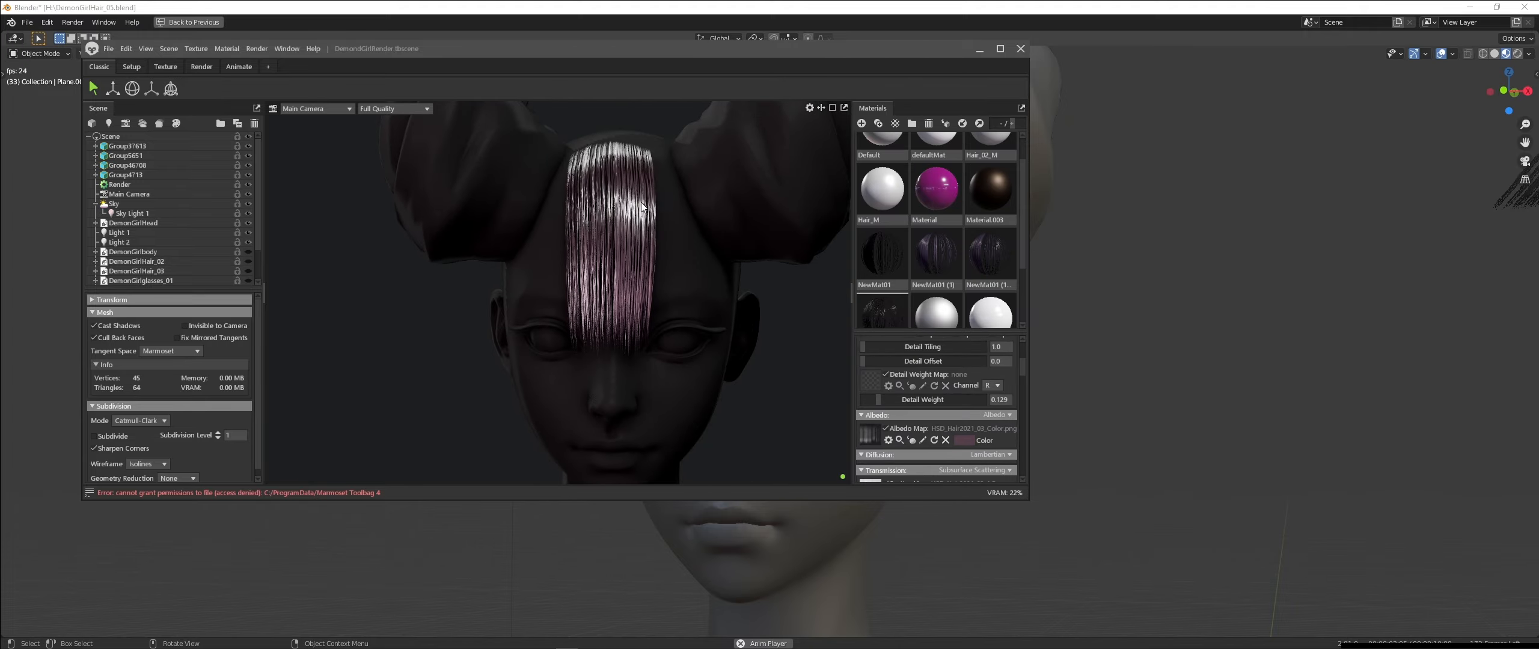
pyautogui.click(95, 338)
pyautogui.keyDown('alt'); pyautogui.moveTo(602, 259); pyautogui.dragTo(746, 252); pyautogui.keyUp('alt')
pyautogui.moveTo(589, 286); pyautogui.dragTo(350, 285, button='right')
pyautogui.moveTo(638, 270); pyautogui.dragTo(603, 234)
# Switch to Blender and set the second color of the Hair_M material's Multiply node to a muted red
pyautogui.scroll(-3, 647, 205)
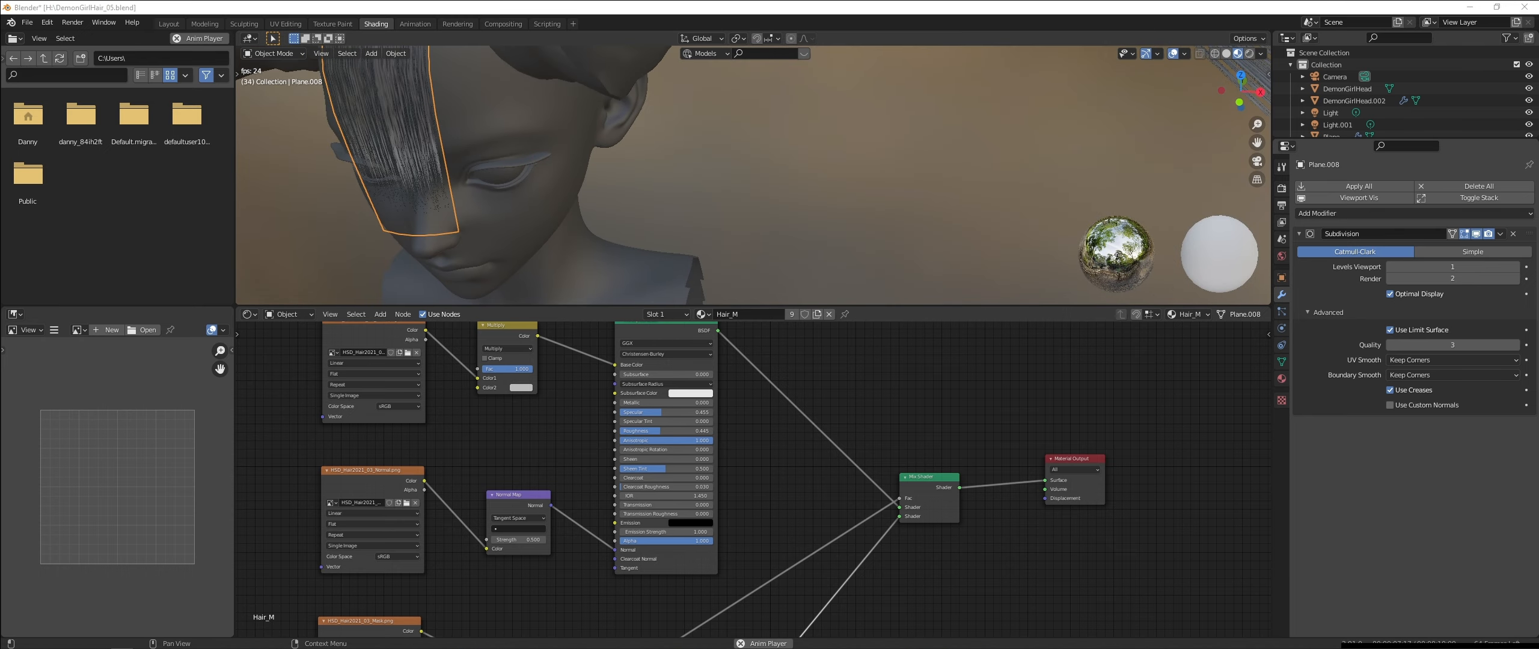
pyautogui.scroll(4, 804, 440)
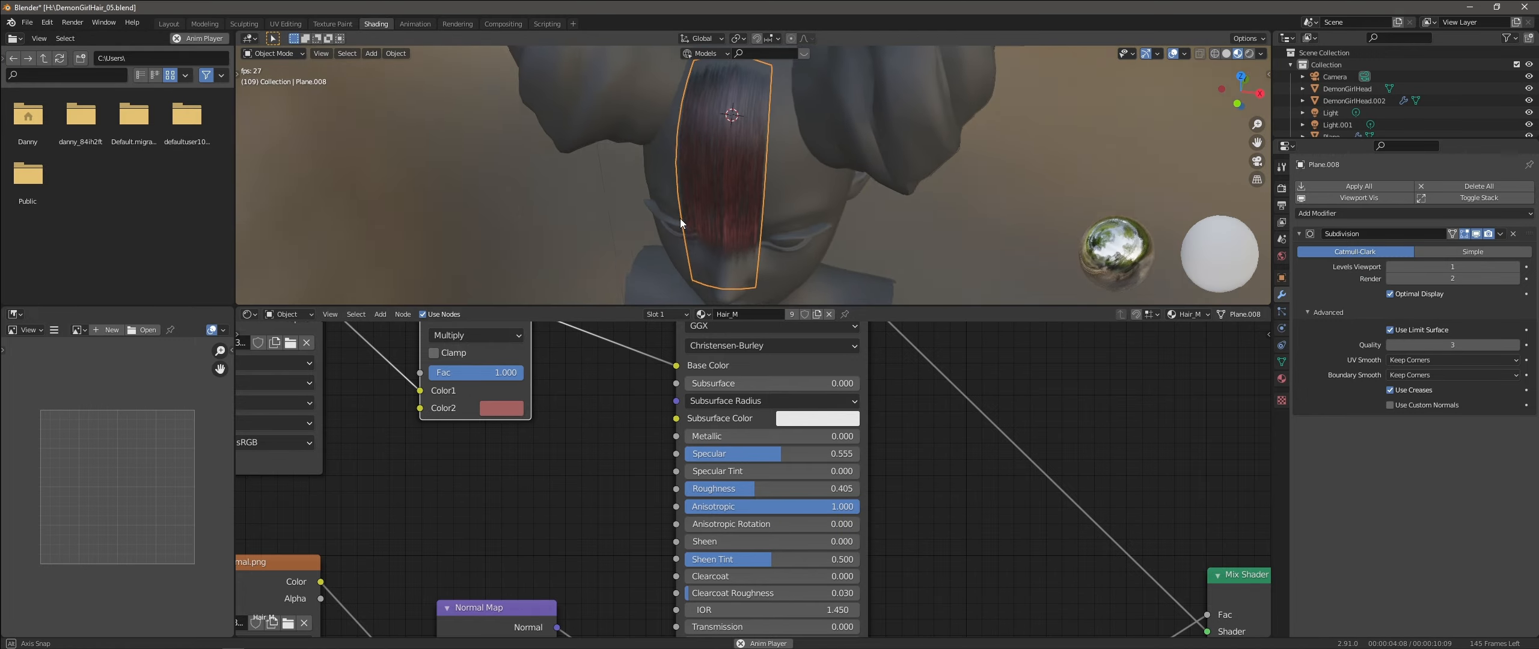
pyautogui.hotkey('ctrl', 'space')
pyautogui.hotkey('ctrl', 'space')
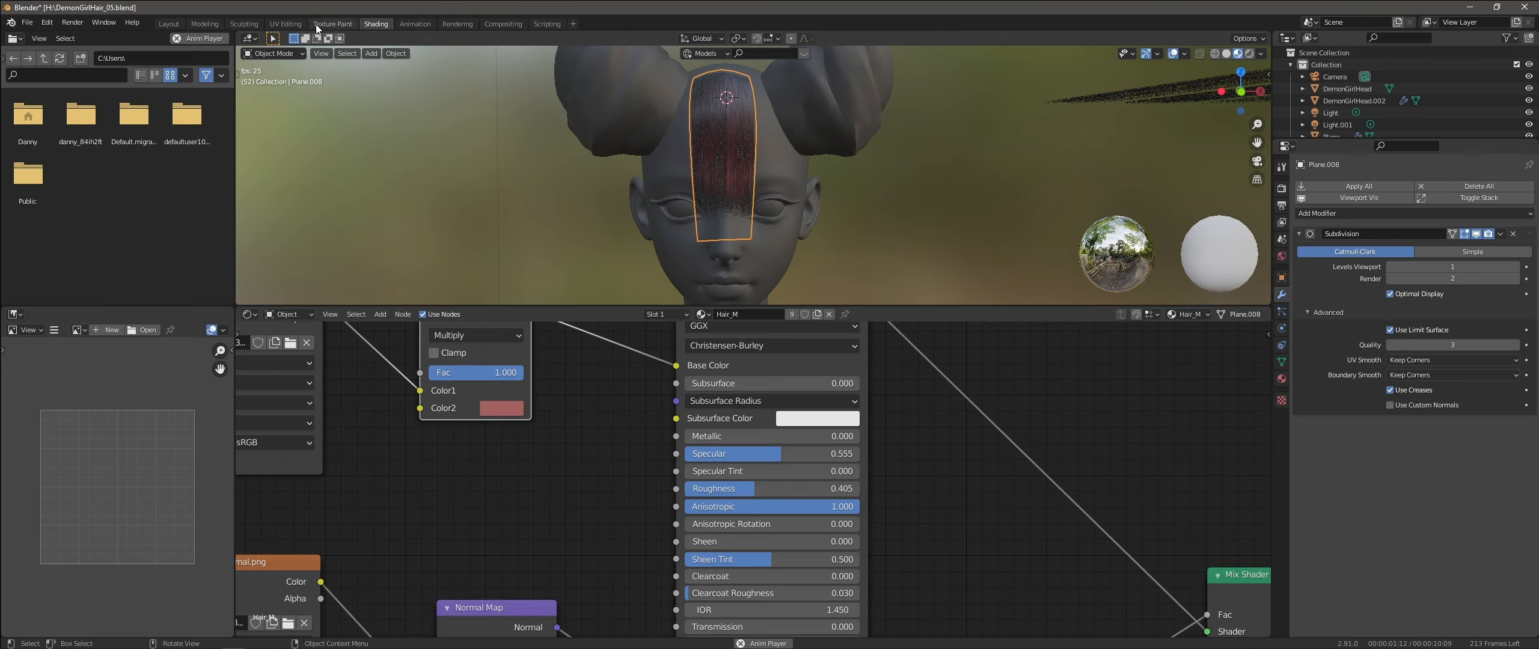
# Open the UV Editing workspace and reposition the lower edge row of the hair card in front of the face
pyautogui.click(285, 24)
pyautogui.moveTo(1013, 454); pyautogui.dragTo(901, 445, button='middle')
pyautogui.press('g')
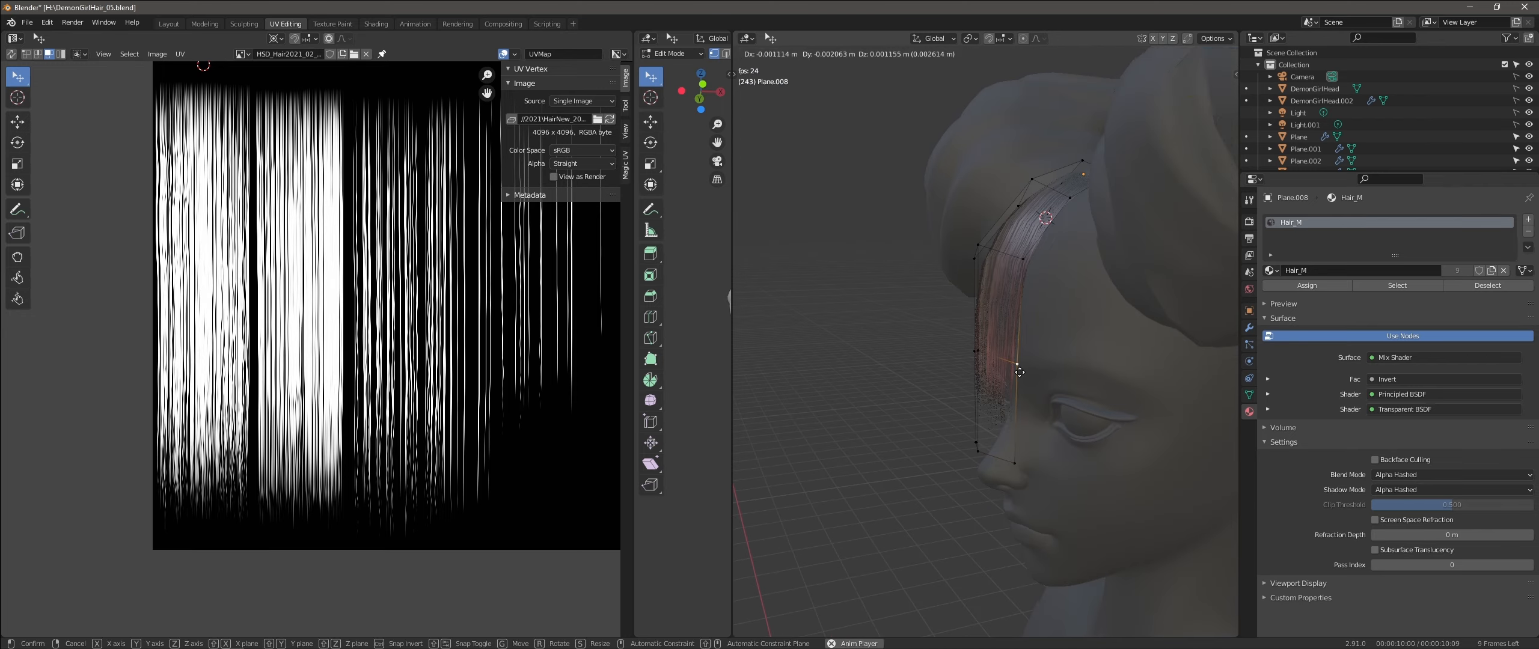
pyautogui.click(986, 360)
# Widen the hair card over the forehead, scaling the middle edge loop by about 1.51 and the bottom row by about 1.56
pyautogui.hotkey('ctrl', 'space')
pyautogui.press('Tab')
pyautogui.moveTo(858, 343); pyautogui.dragTo(848, 409, button='middle')
pyautogui.press('Tab')
pyautogui.keyDown('alt'); pyautogui.click(834, 293); pyautogui.keyUp('alt')
pyautogui.press('s')
pyautogui.click(819, 386)
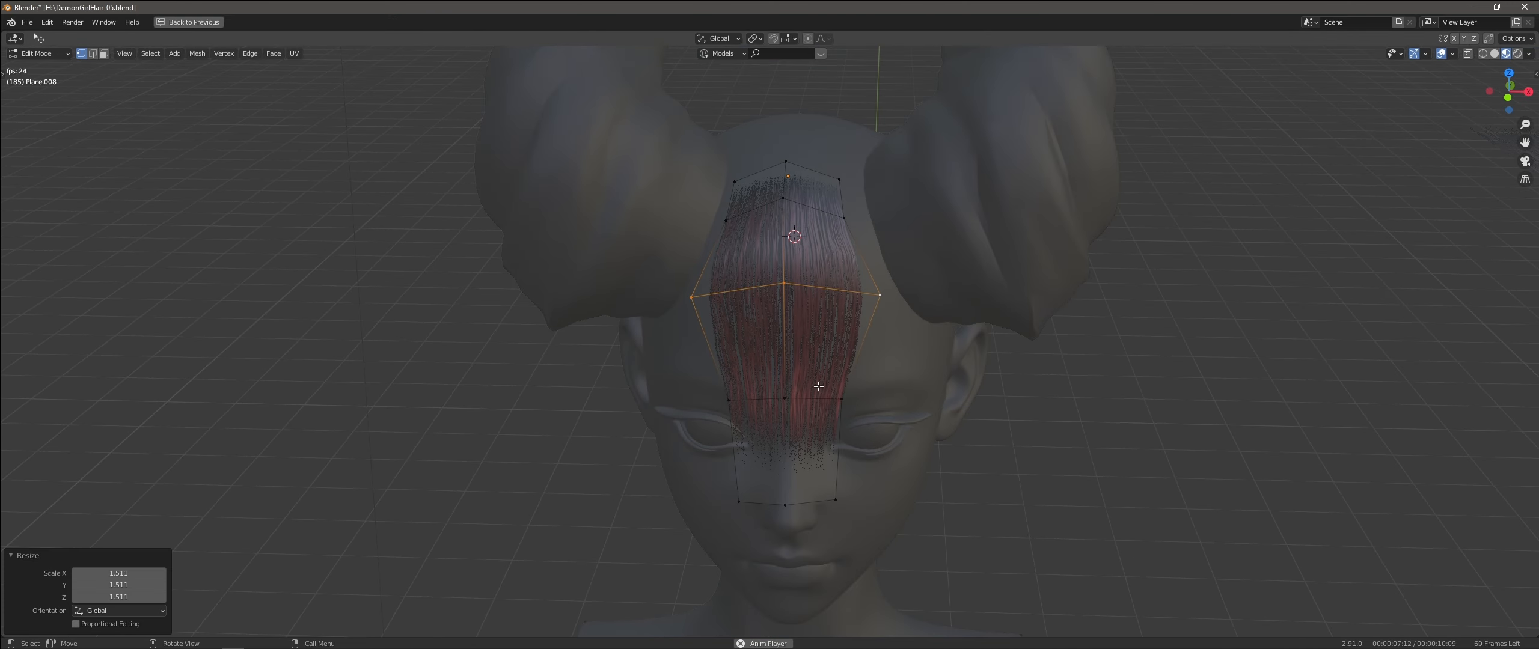
pyautogui.press('s')
pyautogui.click(902, 404)
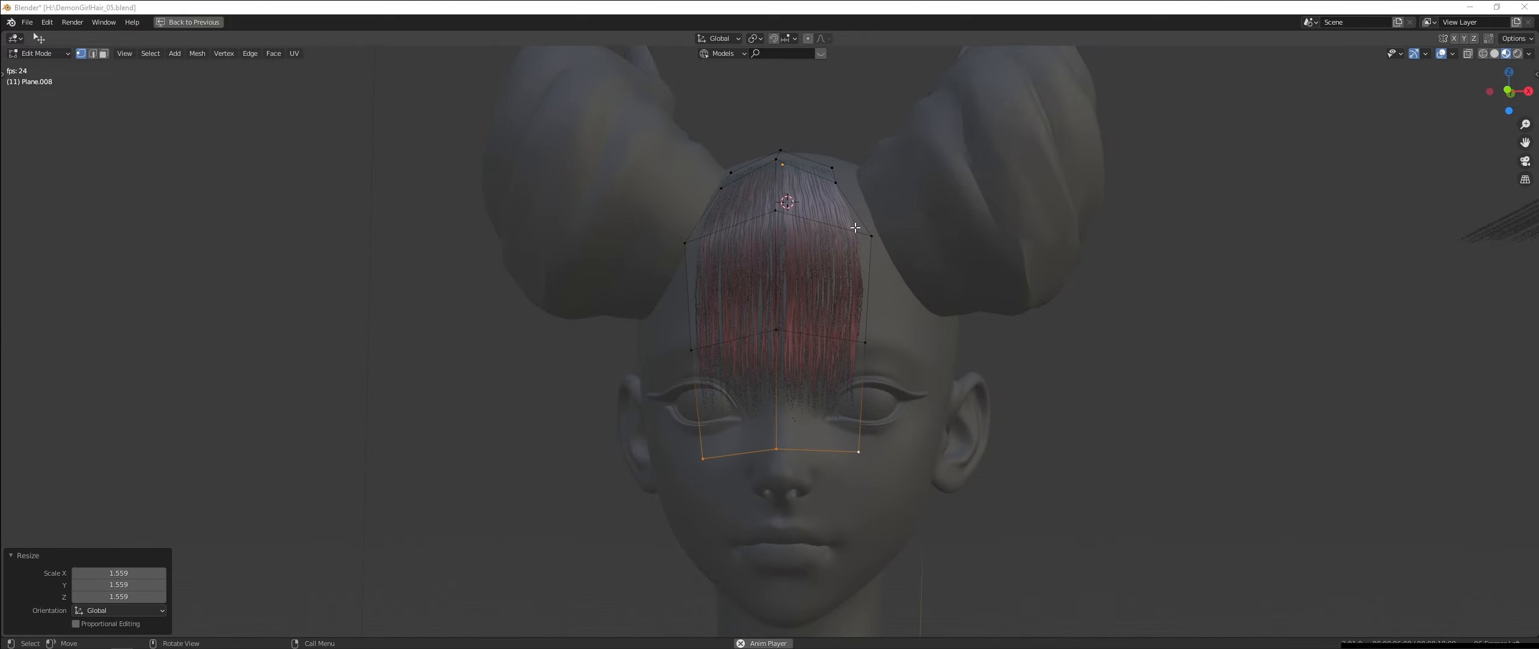
pyautogui.moveTo(856, 228); pyautogui.dragTo(857, 229, button='middle')
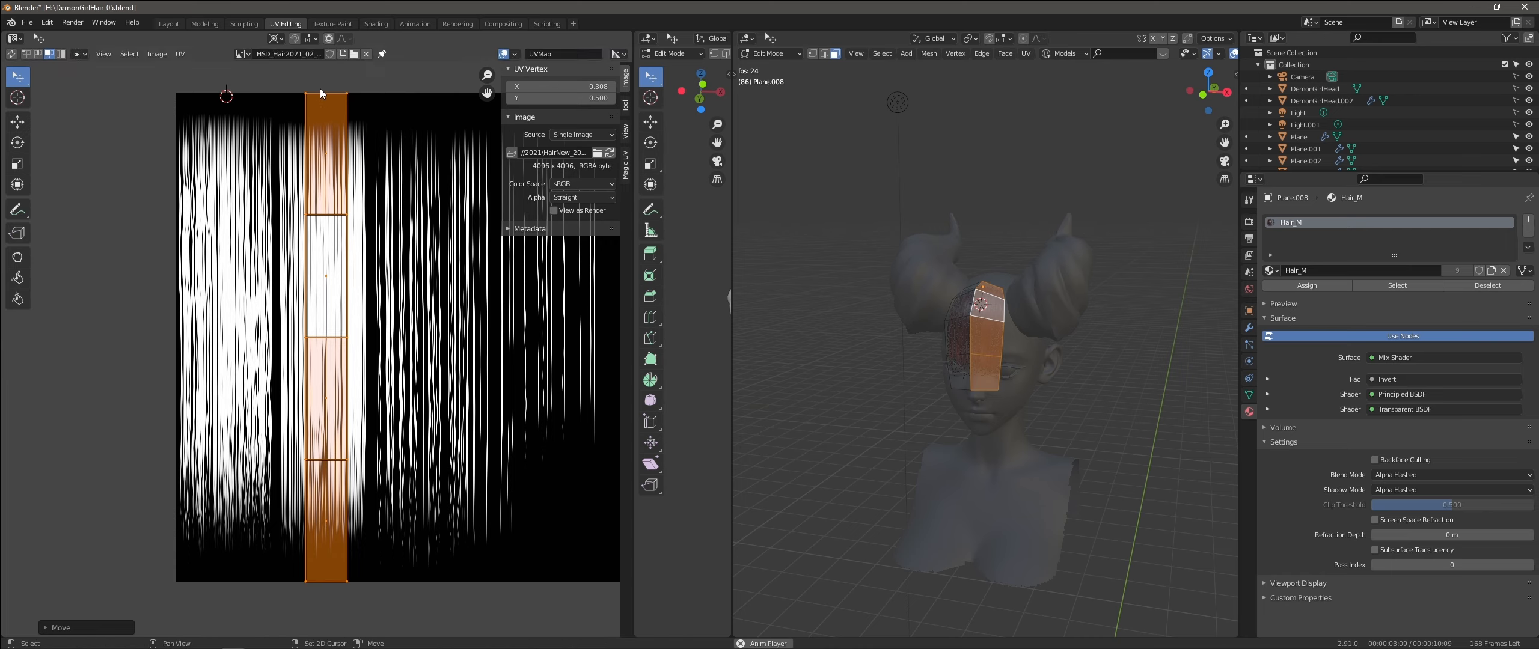
# Scale the selected face column's UVs along X over the dense second strip of the hair texture
pyautogui.press('s')
pyautogui.press('x')
pyautogui.click(426, 270)
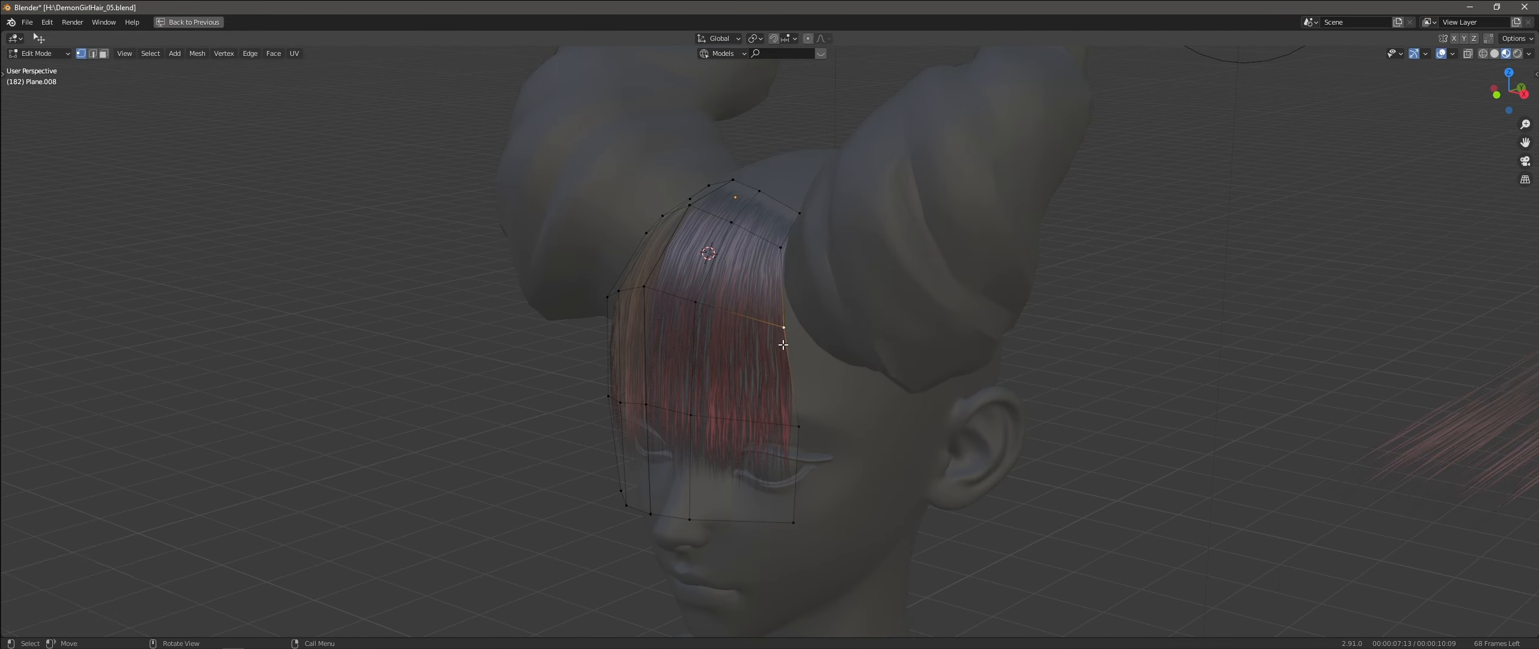
# Reposition the inner vertices of the fringe card's row just above the eyes
pyautogui.click(756, 409)
pyautogui.press('g')
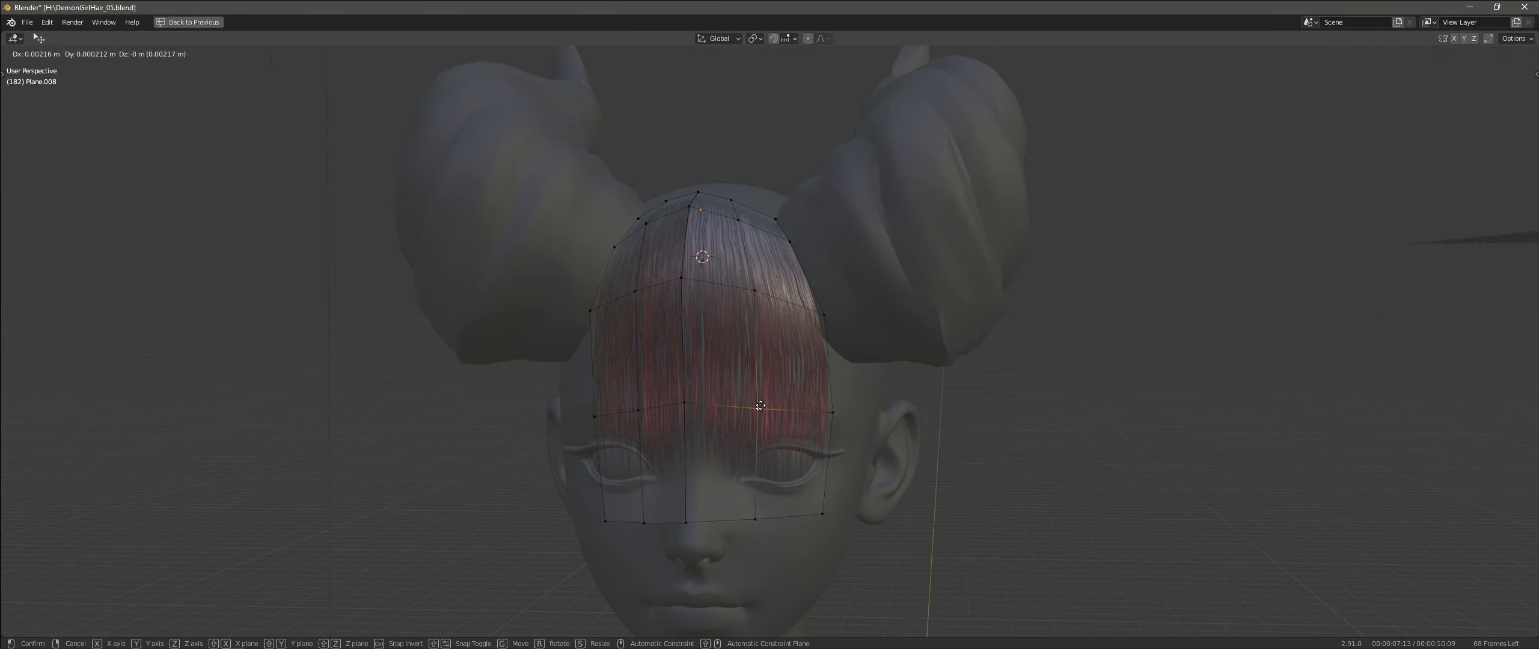
pyautogui.moveTo(745, 426); pyautogui.dragTo(694, 313, button='middle')
pyautogui.press('g')
pyautogui.click(691, 402)
# Pull the fringe's bottom corner vertex closer to the face and adjust the side vertices above it
pyautogui.moveTo(691, 403); pyautogui.dragTo(783, 360, button='middle')
pyautogui.click(783, 433)
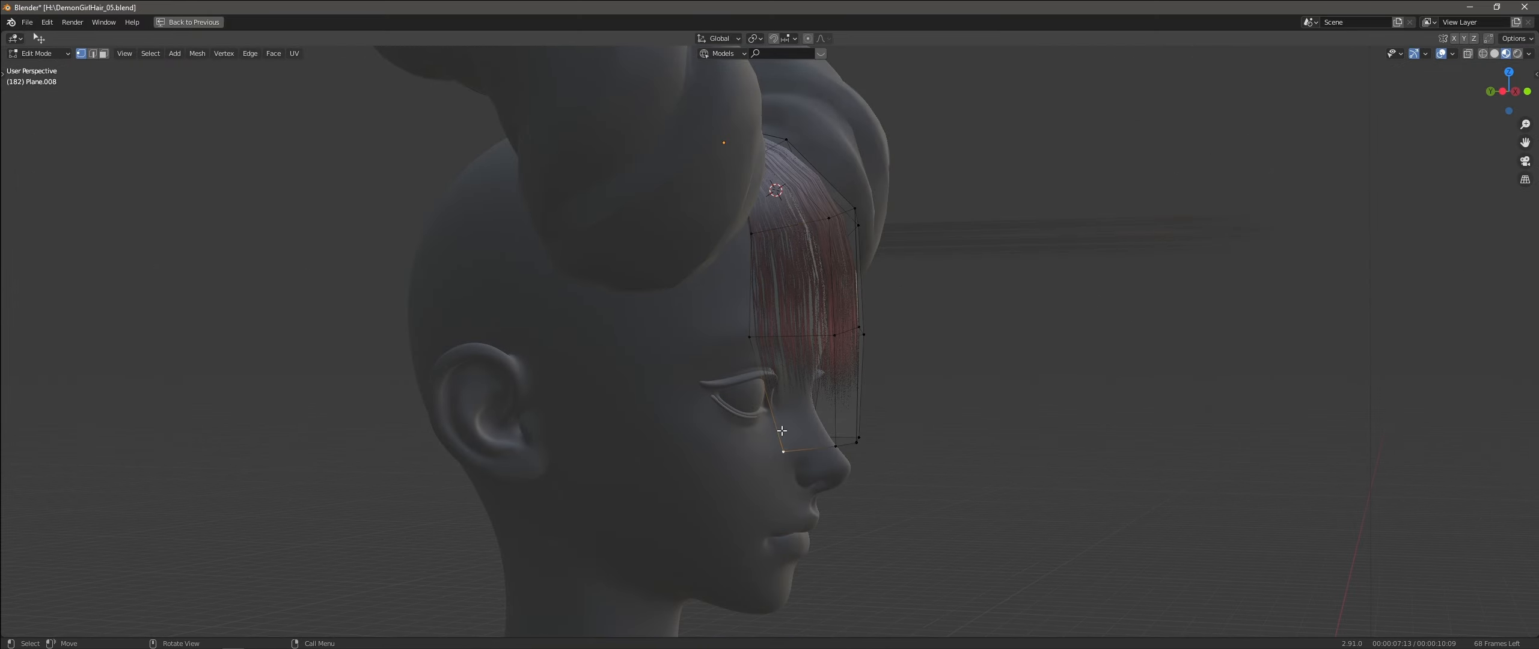
pyautogui.press('g')
pyautogui.click(769, 430)
pyautogui.moveTo(770, 420); pyautogui.dragTo(800, 325, button='middle')
pyautogui.click(764, 336)
pyautogui.click(745, 373)
pyautogui.click(784, 458)
# Move the center vertex of the fringe's middle row and check the card's outline in Object Mode
pyautogui.moveTo(783, 458); pyautogui.dragTo(679, 517, button='middle')
pyautogui.click(805, 274)
pyautogui.press('g')
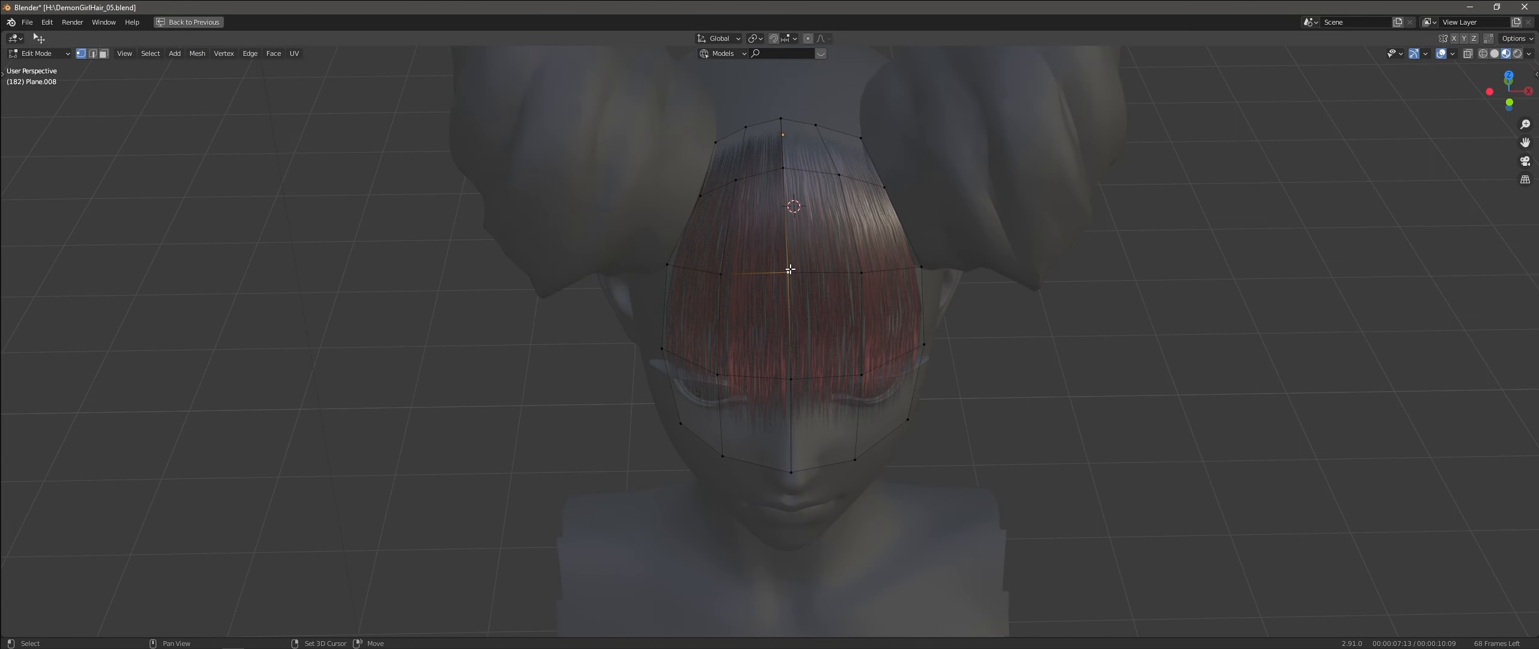
pyautogui.scroll(5, 790, 269)
pyautogui.click(778, 291)
pyautogui.scroll(-4, 842, 385)
pyautogui.press('Tab')
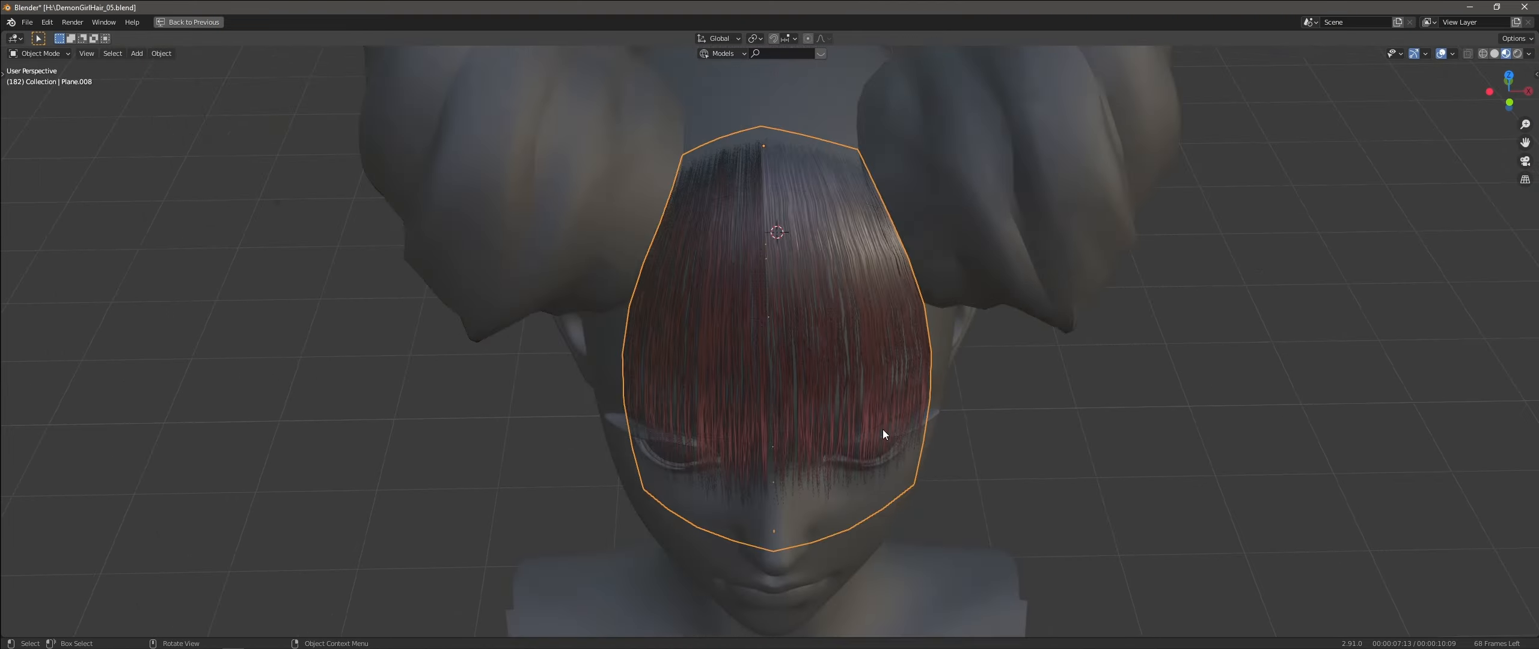
pyautogui.moveTo(883, 430); pyautogui.dragTo(869, 319, button='middle')
pyautogui.scroll(-3, 869, 319)
# Move the vertices along the fringe's bottom edge to smooth its curve around the face
pyautogui.press('Tab')
pyautogui.scroll(3, 870, 337)
pyautogui.moveTo(868, 485); pyautogui.dragTo(875, 491)
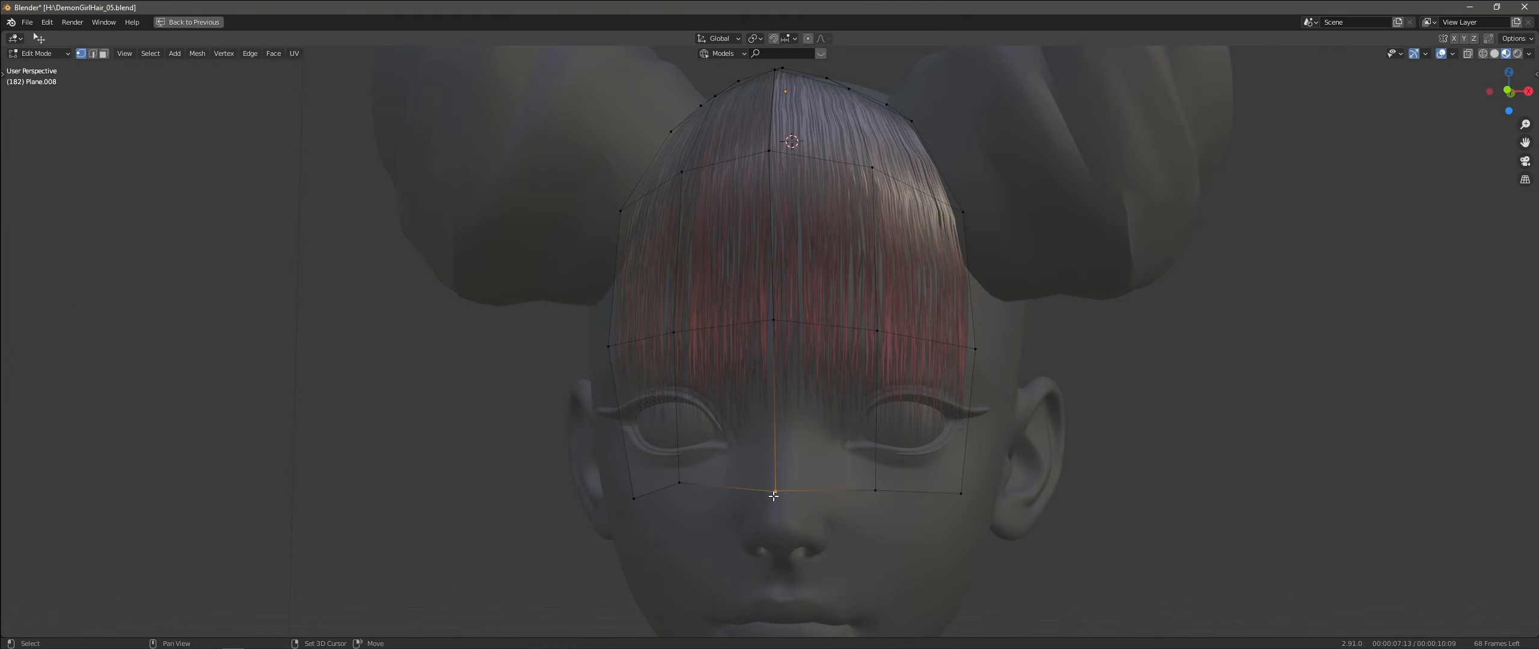
pyautogui.click(684, 484)
pyautogui.scroll(-4, 849, 388)
pyautogui.moveTo(848, 388); pyautogui.dragTo(847, 231, button='middle')
pyautogui.scroll(3, 847, 231)
pyautogui.press('g')
pyautogui.click(855, 204)
pyautogui.press('g')
pyautogui.moveTo(845, 296); pyautogui.dragTo(1046, 385, button='middle')
# Adjust individual vertices on the fringe's sides and middle so the card follows the head's curvature
pyautogui.click(740, 283)
pyautogui.scroll(-3, 739, 288)
pyautogui.press('g')
pyautogui.moveTo(877, 458); pyautogui.dragTo(649, 340, button='middle')
pyautogui.click(854, 361)
pyautogui.press('g')
pyautogui.click(661, 341)
pyautogui.press('g')
pyautogui.click(764, 290)
# Shift the root-edge vertices sideways to space them more evenly along the hairline
pyautogui.moveTo(764, 290); pyautogui.dragTo(675, 337, button='middle')
pyautogui.press('g')
pyautogui.click(715, 415)
pyautogui.click(676, 332)
pyautogui.press('g')
pyautogui.moveTo(761, 247); pyautogui.dragTo(765, 250)
pyautogui.moveTo(794, 240); pyautogui.dragTo(798, 238)
pyautogui.moveTo(798, 238); pyautogui.dragTo(771, 241, button='middle')
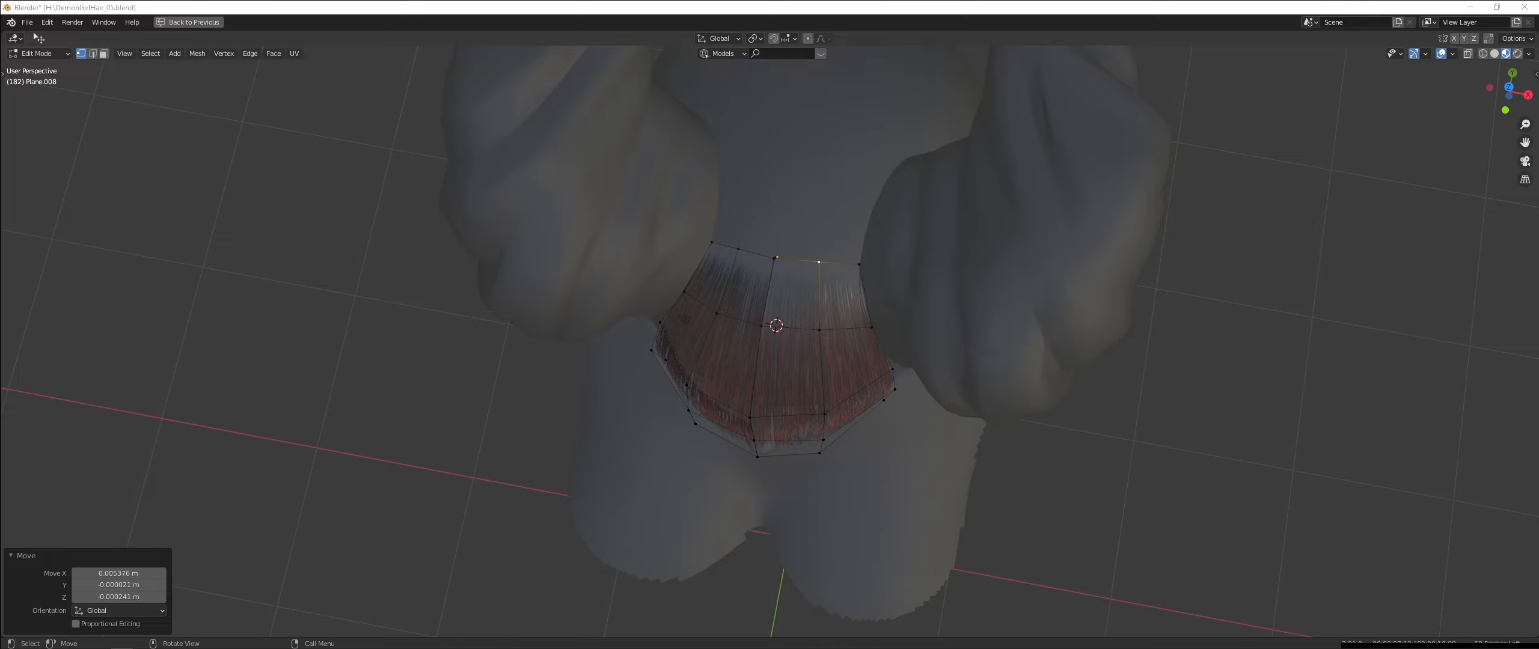
# Move the fringe's outer side vertex and a vertex of its upper row to follow the forehead's curve
pyautogui.moveTo(782, 253); pyautogui.dragTo(792, 152, button='middle')
pyautogui.moveTo(866, 288); pyautogui.dragTo(799, 287, button='middle')
pyautogui.scroll(3, 842, 289)
pyautogui.moveTo(936, 348); pyautogui.dragTo(924, 348)
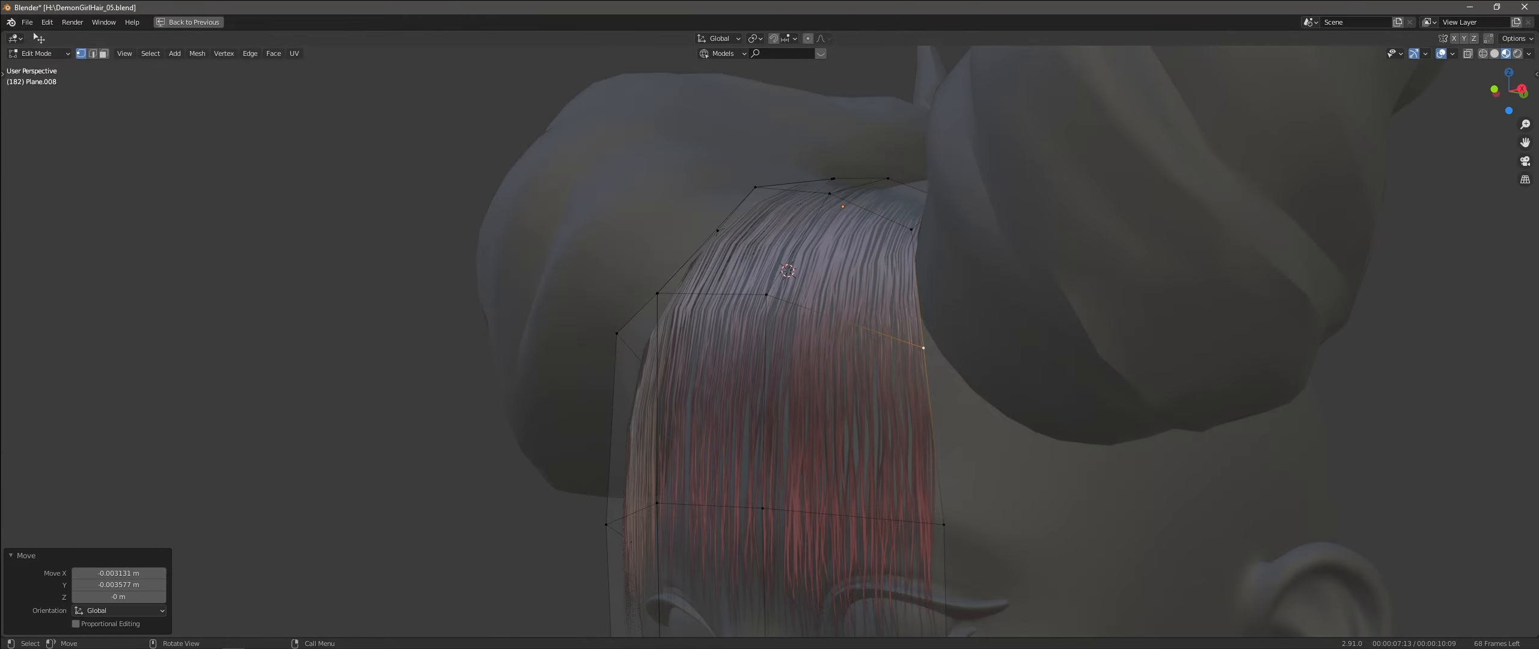
pyautogui.scroll(-3, 842, 312)
pyautogui.moveTo(854, 295)
pyautogui.mouseDown(button='middle')
pyautogui.moveTo(914, 337)
pyautogui.moveTo(832, 310)
pyautogui.mouseUp(button='middle')
pyautogui.scroll(2, 805, 312)
pyautogui.moveTo(800, 316); pyautogui.dragTo(808, 314)
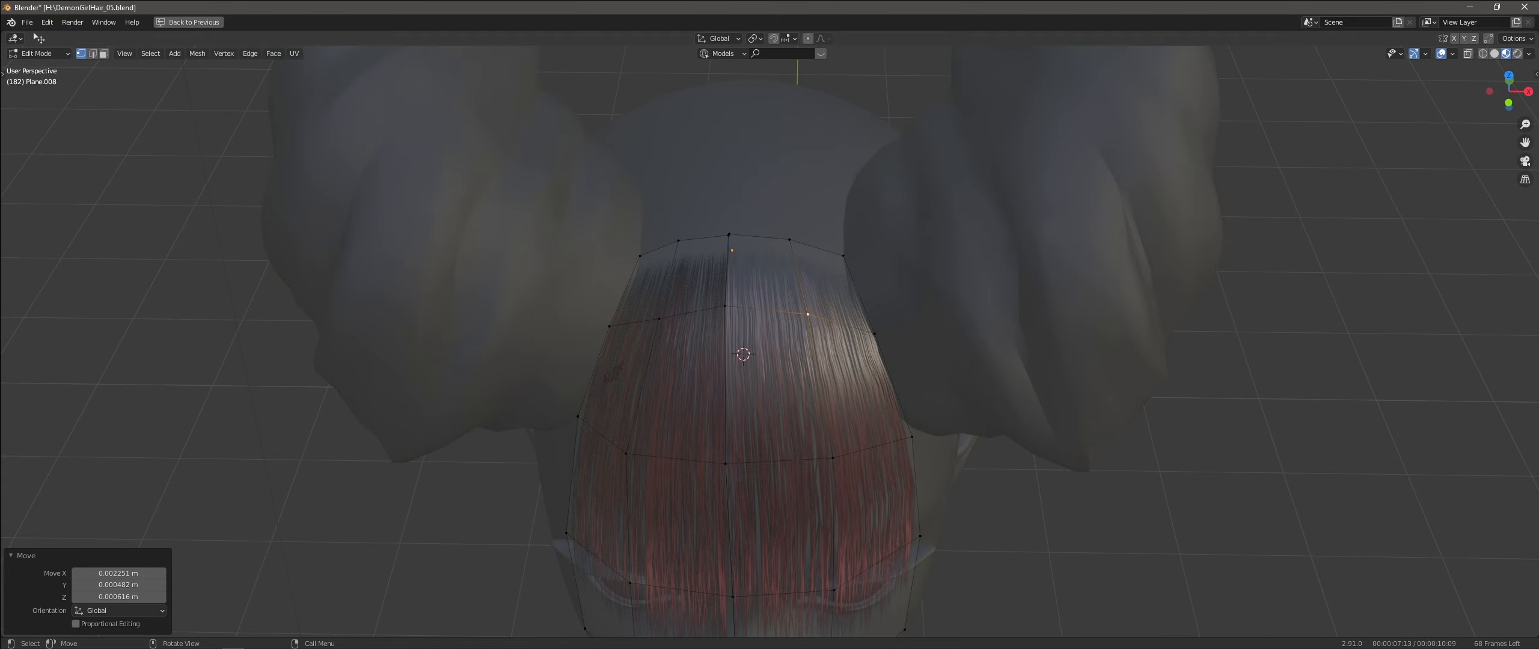
# Adjust the center and side vertices along the fringe's bottom edge and the row above it to even out their spacing
pyautogui.scroll(-3, 852, 408)
pyautogui.moveTo(833, 481); pyautogui.dragTo(812, 397, button='middle')
pyautogui.scroll(2, 782, 433)
pyautogui.moveTo(729, 500); pyautogui.dragTo(724, 505)
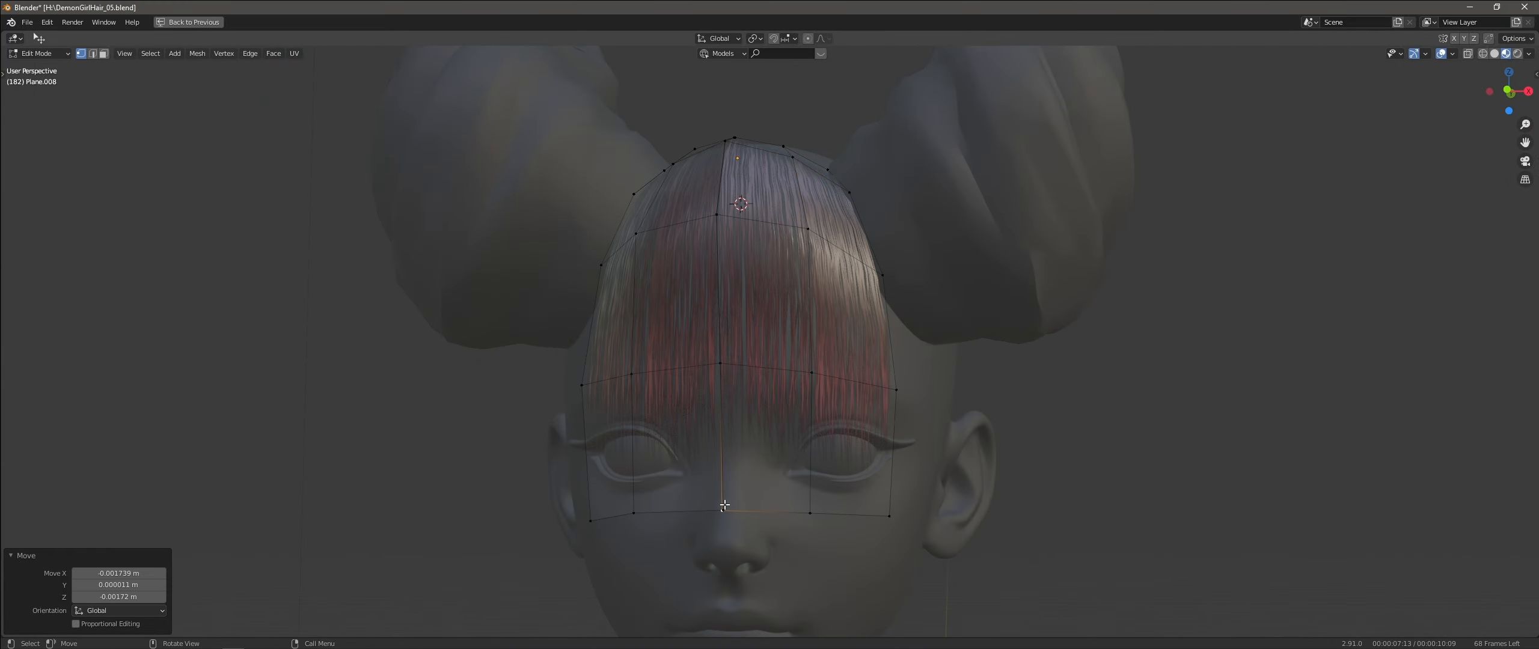
pyautogui.moveTo(876, 516); pyautogui.dragTo(773, 515, button='middle')
pyautogui.moveTo(659, 513); pyautogui.dragTo(665, 512)
pyautogui.moveTo(665, 511); pyautogui.dragTo(692, 529, button='middle')
pyautogui.moveTo(683, 415); pyautogui.dragTo(691, 415)
pyautogui.moveTo(692, 415); pyautogui.dragTo(577, 379, button='middle')
pyautogui.click(646, 410)
pyautogui.moveTo(761, 386); pyautogui.dragTo(763, 386)
pyautogui.moveTo(764, 386); pyautogui.dragTo(799, 421, button='middle')
# Check the fringe in Object Mode and add lengthwise loop cuts to the card
pyautogui.press('Tab')
pyautogui.scroll(-5, 847, 445)
pyautogui.press('Tab')
pyautogui.hotkey('ctrl', 'r')
pyautogui.click(776, 343)
# Reposition individual vertices of the subdivided root edge to smooth the hairline
pyautogui.moveTo(858, 355); pyautogui.dragTo(797, 244, button='middle')
pyautogui.scroll(-2, 798, 244)
pyautogui.press('a')
pyautogui.moveTo(859, 309); pyautogui.dragTo(758, 240, button='middle')
pyautogui.scroll(2, 758, 240)
pyautogui.click(759, 237)
pyautogui.press('g')
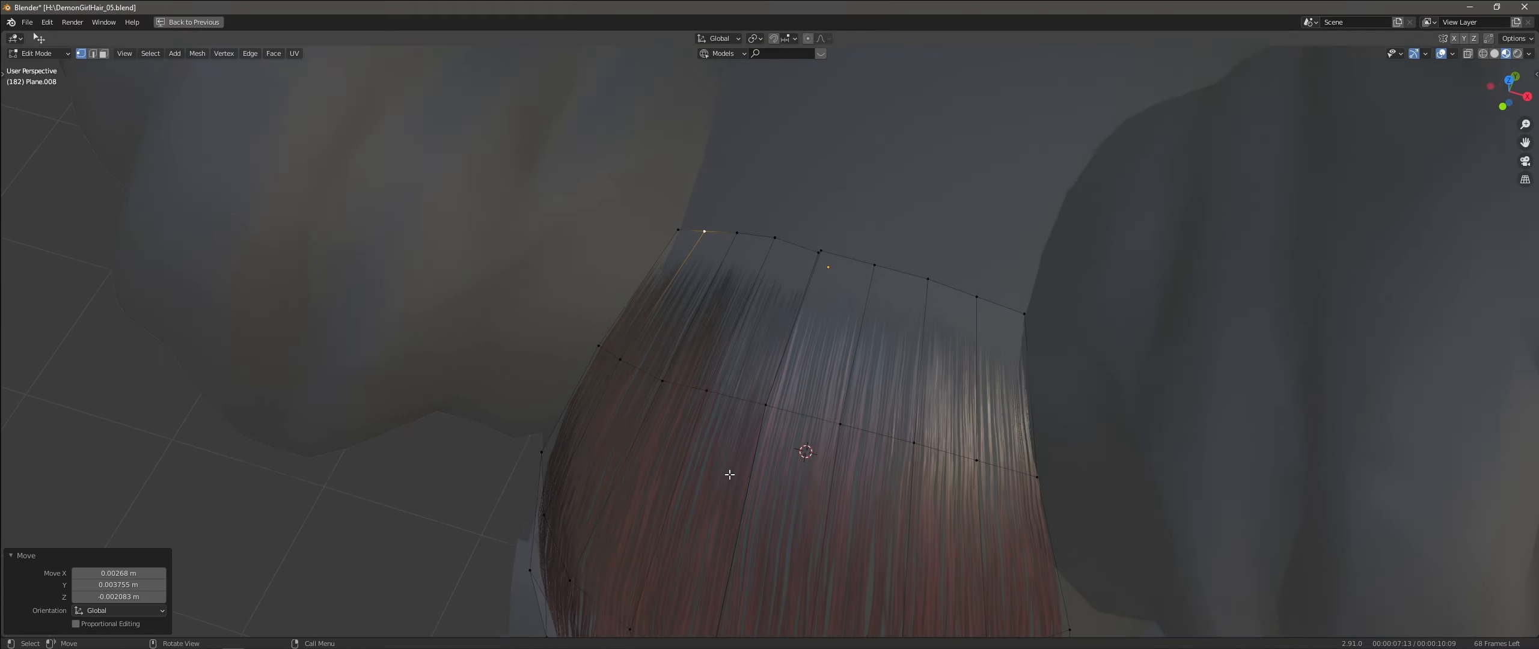
# Move and rotate the root edge loop toward the scalp and add crosswise loop cuts near the roots
pyautogui.hotkey('ctrl', 'r')
pyautogui.moveTo(730, 475); pyautogui.dragTo(745, 231, button='middle')
pyautogui.keyDown('alt'); pyautogui.click(808, 214); pyautogui.keyUp('alt')
pyautogui.press('g')
pyautogui.press('r')
pyautogui.press('g')
pyautogui.moveTo(746, 277)
pyautogui.mouseDown(button='middle')
pyautogui.moveTo(711, 409)
pyautogui.moveTo(629, 337)
pyautogui.moveTo(725, 289)
pyautogui.mouseUp(button='middle')
pyautogui.hotkey('ctrl', 'r')
pyautogui.click(712, 409)
# Move the root-edge vertices on one side of the center down along the scalp
pyautogui.press('g')
pyautogui.click(837, 240)
pyautogui.press('g')
pyautogui.click(841, 234)
pyautogui.moveTo(842, 234); pyautogui.dragTo(879, 309, button='middle')
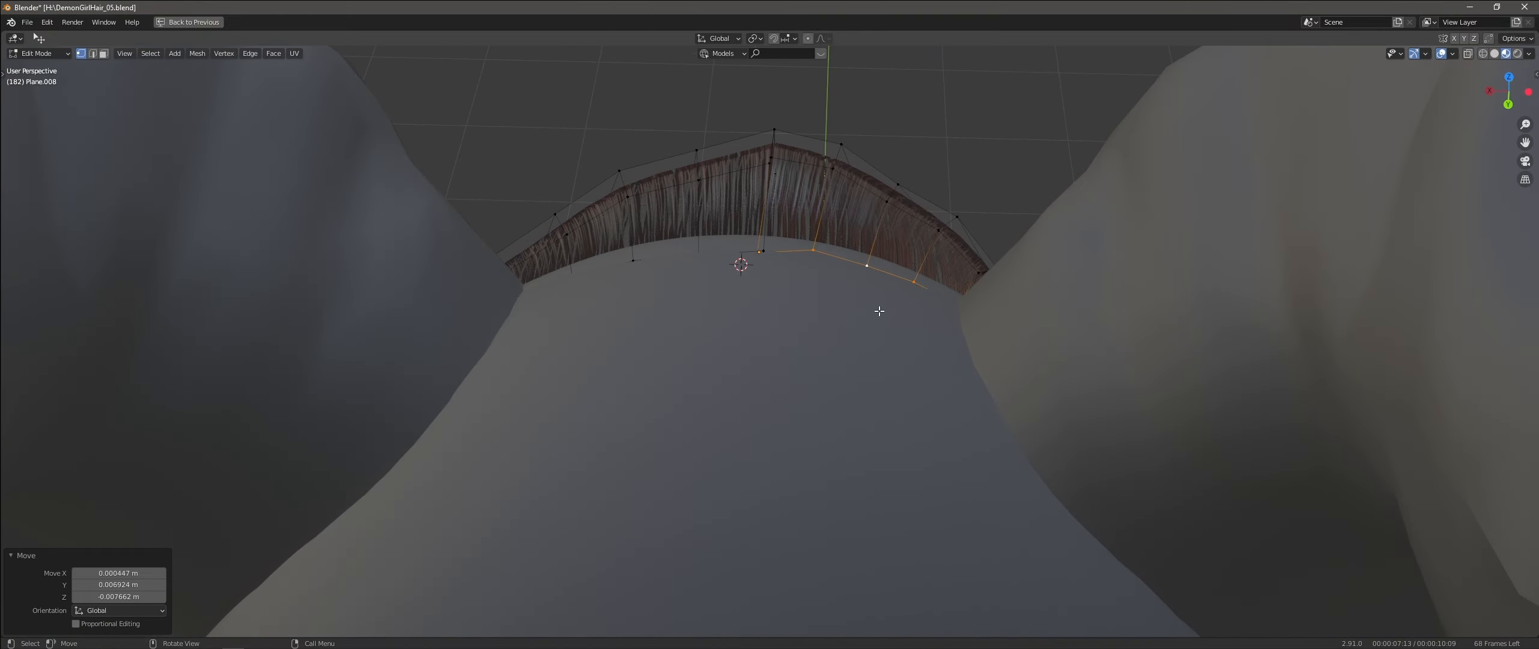
pyautogui.click(776, 255)
pyautogui.press('g')
pyautogui.click(936, 282)
pyautogui.moveTo(843, 240); pyautogui.dragTo(776, 337, button='middle')
# Reposition the root edge's center and outer corner vertices to fit the scalp
pyautogui.click(764, 368)
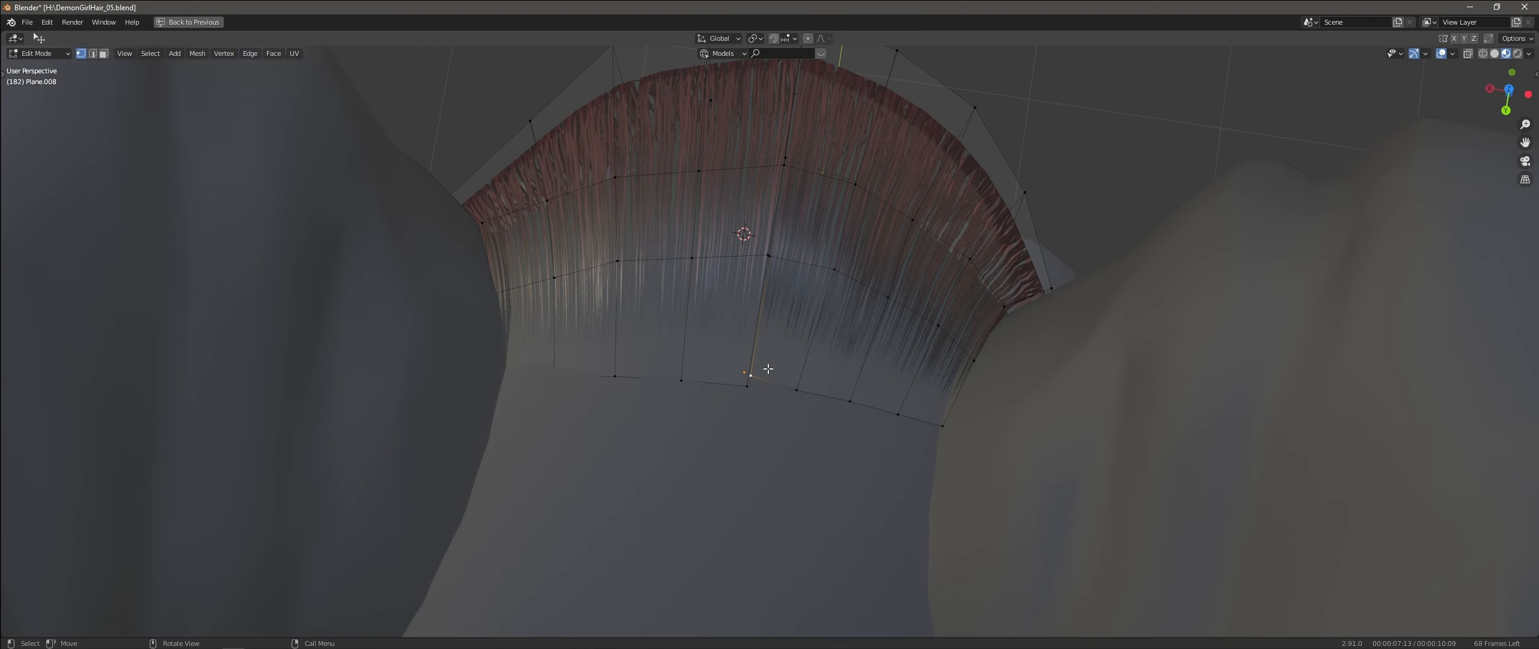
pyautogui.press('g')
pyautogui.click(764, 388)
pyautogui.moveTo(765, 388); pyautogui.dragTo(776, 258, button='middle')
pyautogui.click(764, 247)
pyautogui.press('g')
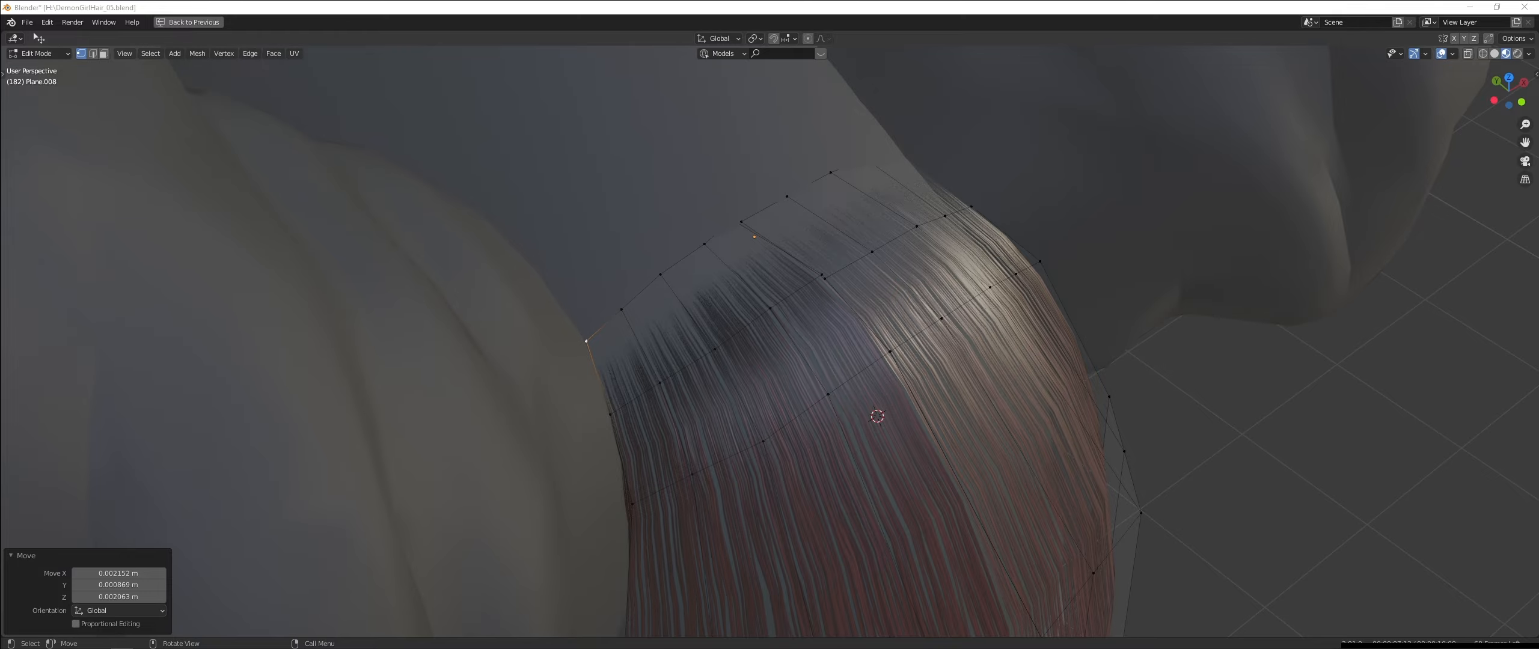
pyautogui.moveTo(827, 248); pyautogui.dragTo(743, 232, button='middle')
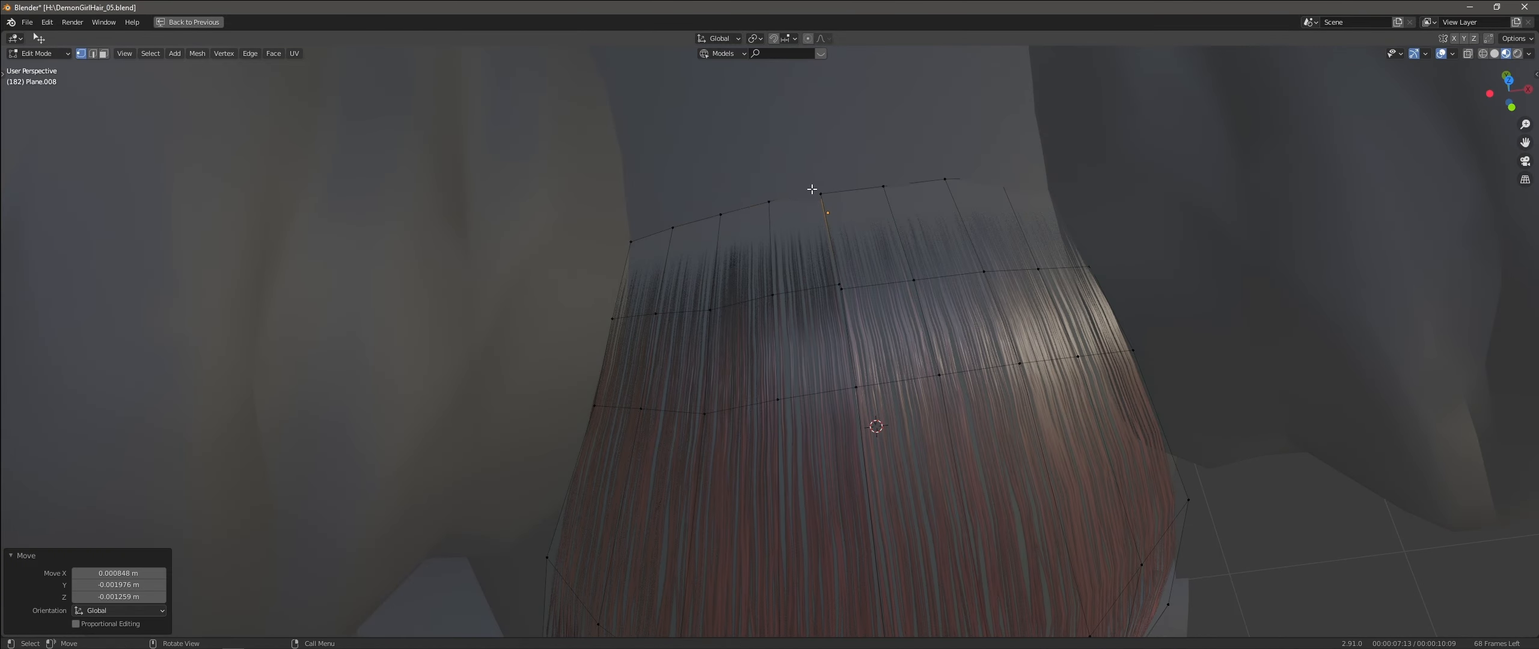
# Move the fringe's side-edge vertices at both temples to fit the head's profile
pyautogui.press('Tab')
pyautogui.scroll(-10, 782, 354)
pyautogui.press('Tab')
pyautogui.scroll(6, 844, 353)
pyautogui.moveTo(844, 353); pyautogui.dragTo(776, 358, button='middle')
pyautogui.click(804, 161)
pyautogui.press('g')
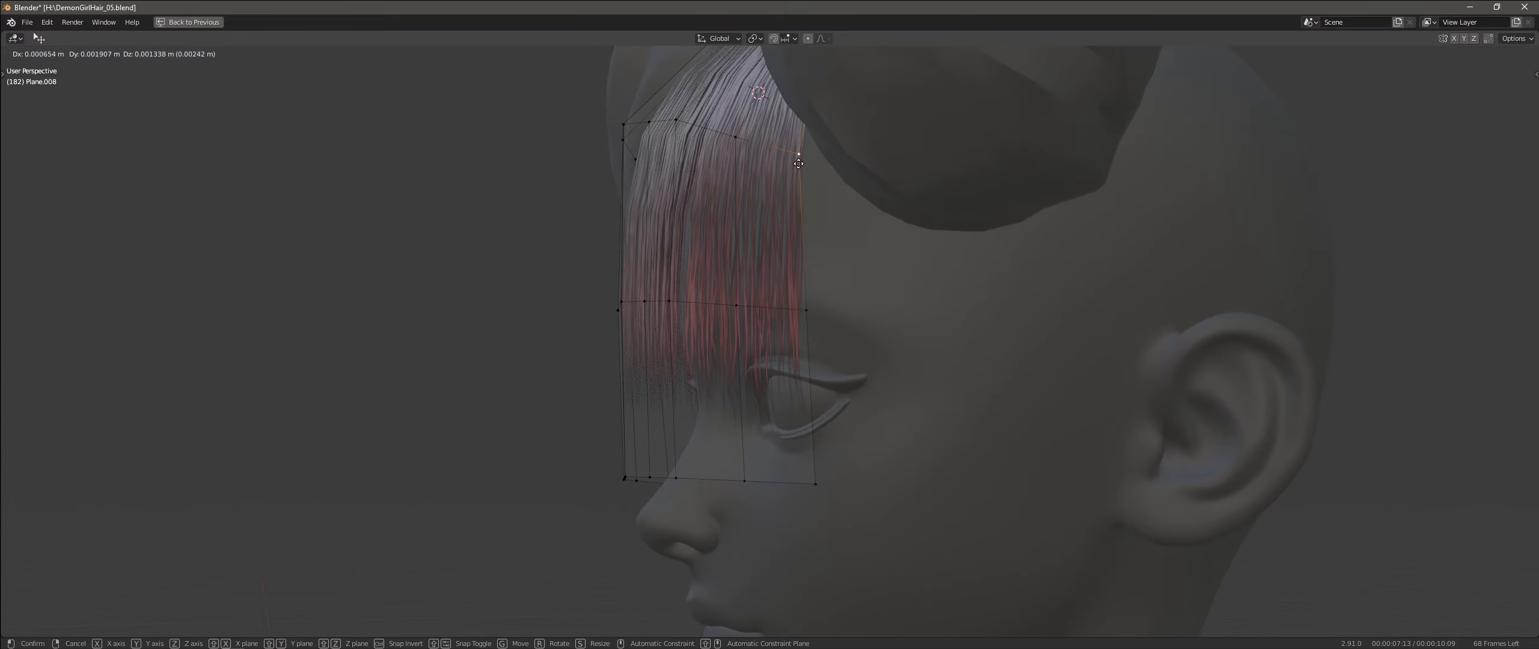
pyautogui.click(799, 164)
pyautogui.moveTo(798, 163); pyautogui.dragTo(673, 174, button='middle')
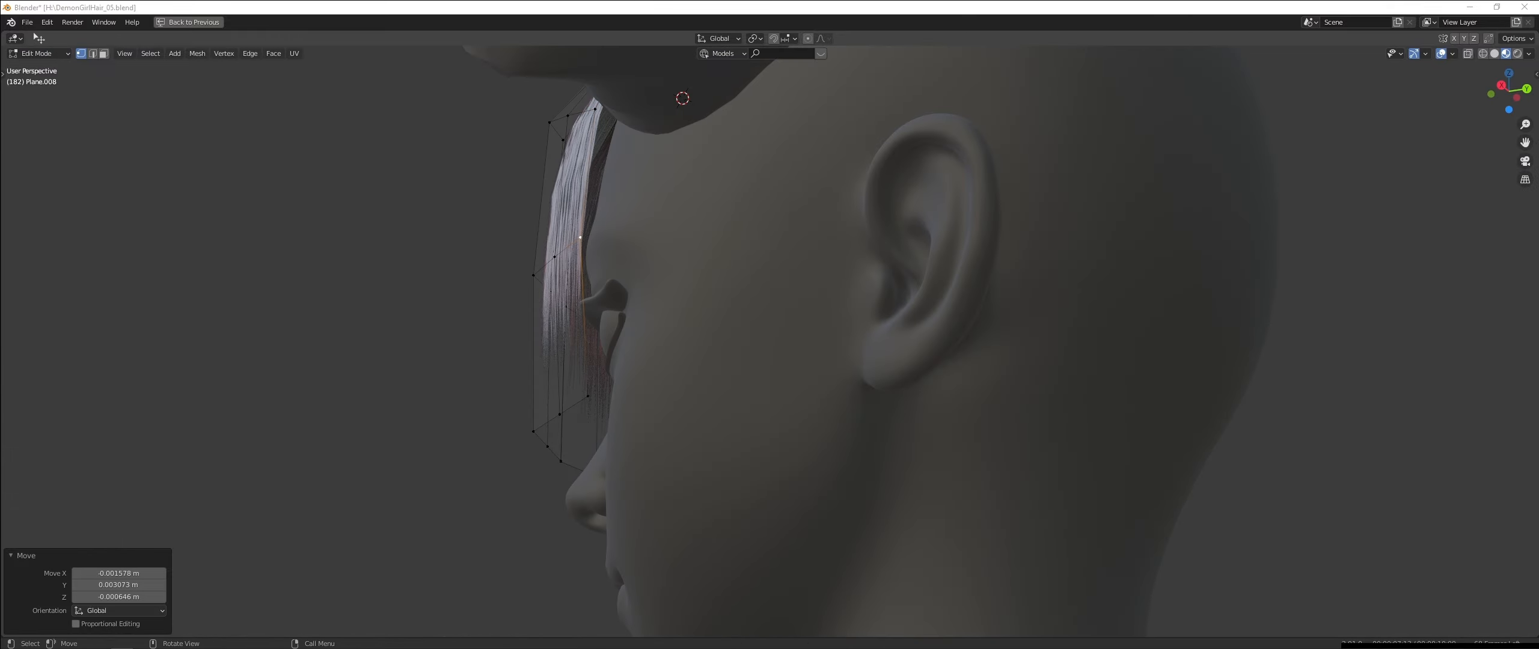
pyautogui.moveTo(555, 239); pyautogui.dragTo(820, 203, button='middle')
pyautogui.press('g')
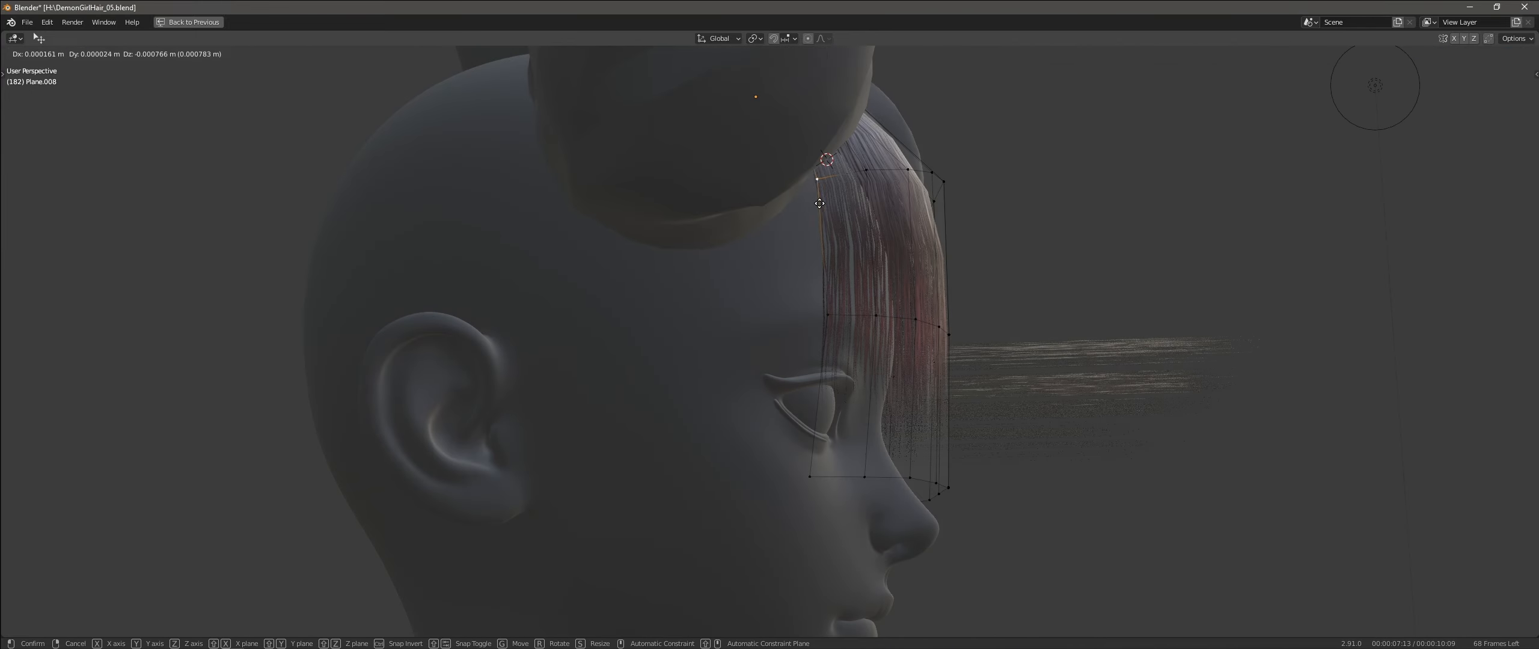
# Check the fringe's profile in Object Mode and readjust the selected side vertex in Edit Mode
pyautogui.press('Tab')
pyautogui.scroll(-10, 842, 385)
pyautogui.moveTo(902, 388); pyautogui.dragTo(926, 336, button='middle')
pyautogui.scroll(4, 845, 378)
pyautogui.scroll(5, 854, 366)
pyautogui.press('Tab')
pyautogui.press('g')
# Review the whole fringe in Object Mode, then pull the upper vertices beside one hair bun slightly outward
pyautogui.press('Tab')
pyautogui.scroll(-4, 652, 388)
pyautogui.scroll(-5, 582, 344)
pyautogui.scroll(5, 886, 398)
pyautogui.press('Tab')
pyautogui.moveTo(926, 355); pyautogui.dragTo(929, 345)
pyautogui.moveTo(929, 346); pyautogui.dragTo(871, 295, button='middle')
pyautogui.moveTo(902, 364); pyautogui.dragTo(906, 356)
pyautogui.moveTo(907, 356); pyautogui.dragTo(887, 337, button='middle')
pyautogui.moveTo(913, 362); pyautogui.dragTo(920, 352)
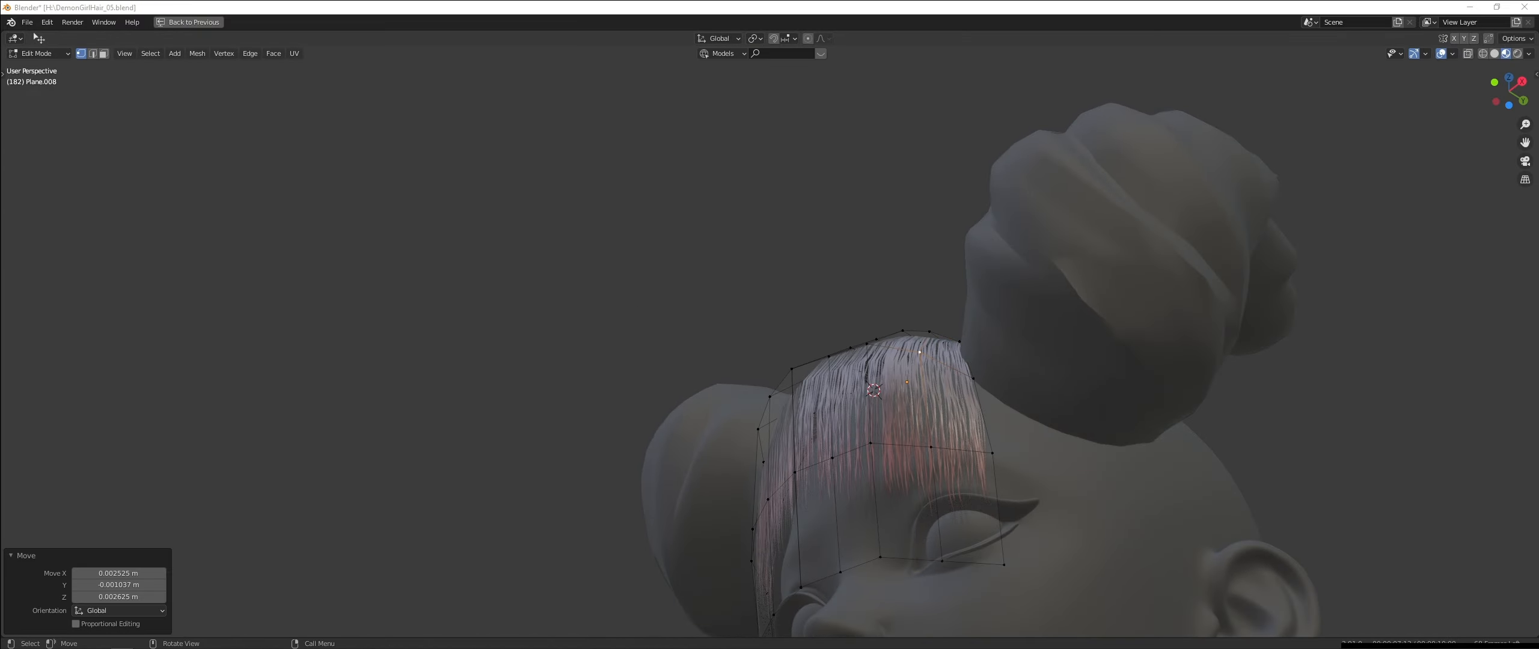
# Adjust the upper side vertices on the opposite side of the fringe, next to the other hair bun
pyautogui.scroll(-4, 722, 361)
pyautogui.moveTo(721, 361); pyautogui.dragTo(842, 385, button='middle')
pyautogui.moveTo(661, 385); pyautogui.dragTo(745, 361, button='middle')
pyautogui.scroll(4, 745, 373)
pyautogui.moveTo(709, 394); pyautogui.dragTo(701, 390)
pyautogui.moveTo(683, 430); pyautogui.dragTo(674, 438)
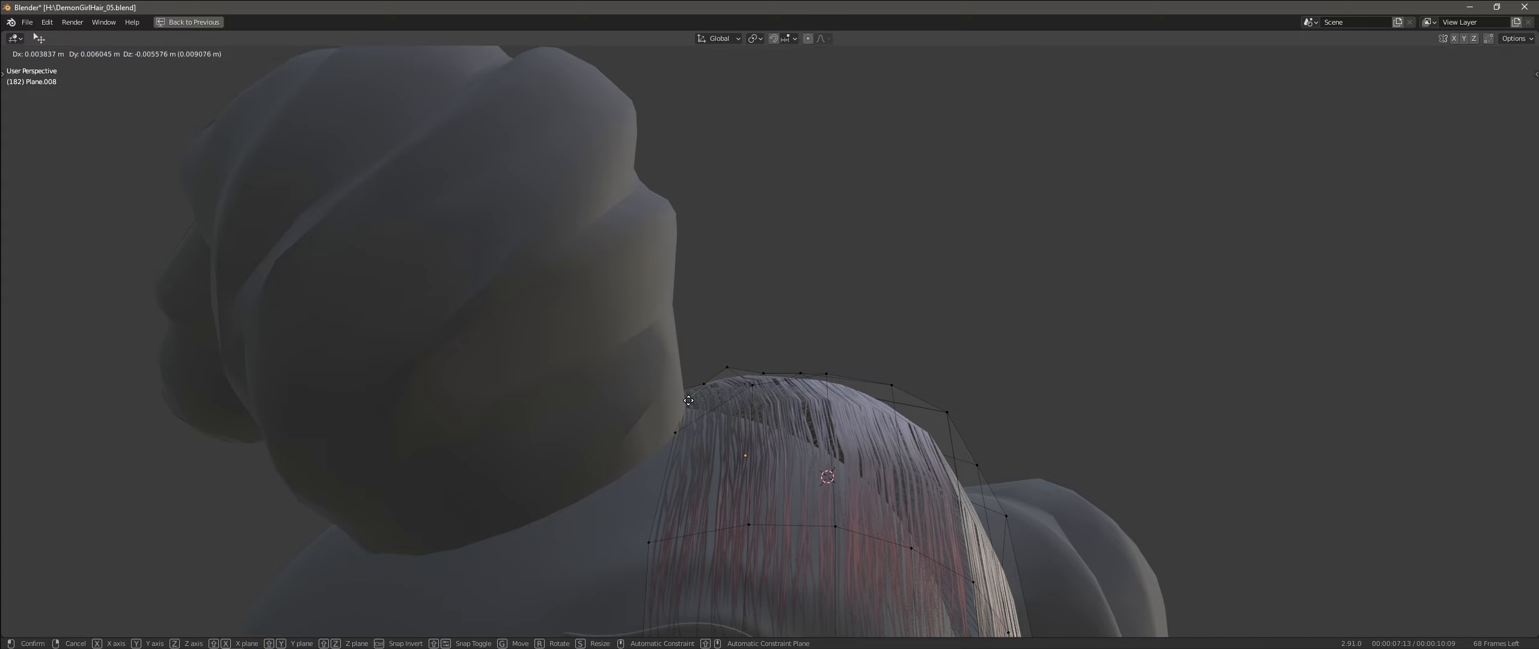
# Move the vertices along the fringe's upper contour beside the bun to round its outline
pyautogui.moveTo(746, 408); pyautogui.dragTo(717, 376, button='middle')
pyautogui.click(712, 260)
pyautogui.scroll(-4, 721, 289)
pyautogui.moveTo(759, 180); pyautogui.dragTo(754, 175)
pyautogui.scroll(3, 709, 289)
pyautogui.moveTo(755, 240); pyautogui.dragTo(730, 384, button='middle')
pyautogui.moveTo(730, 388); pyautogui.dragTo(728, 382)
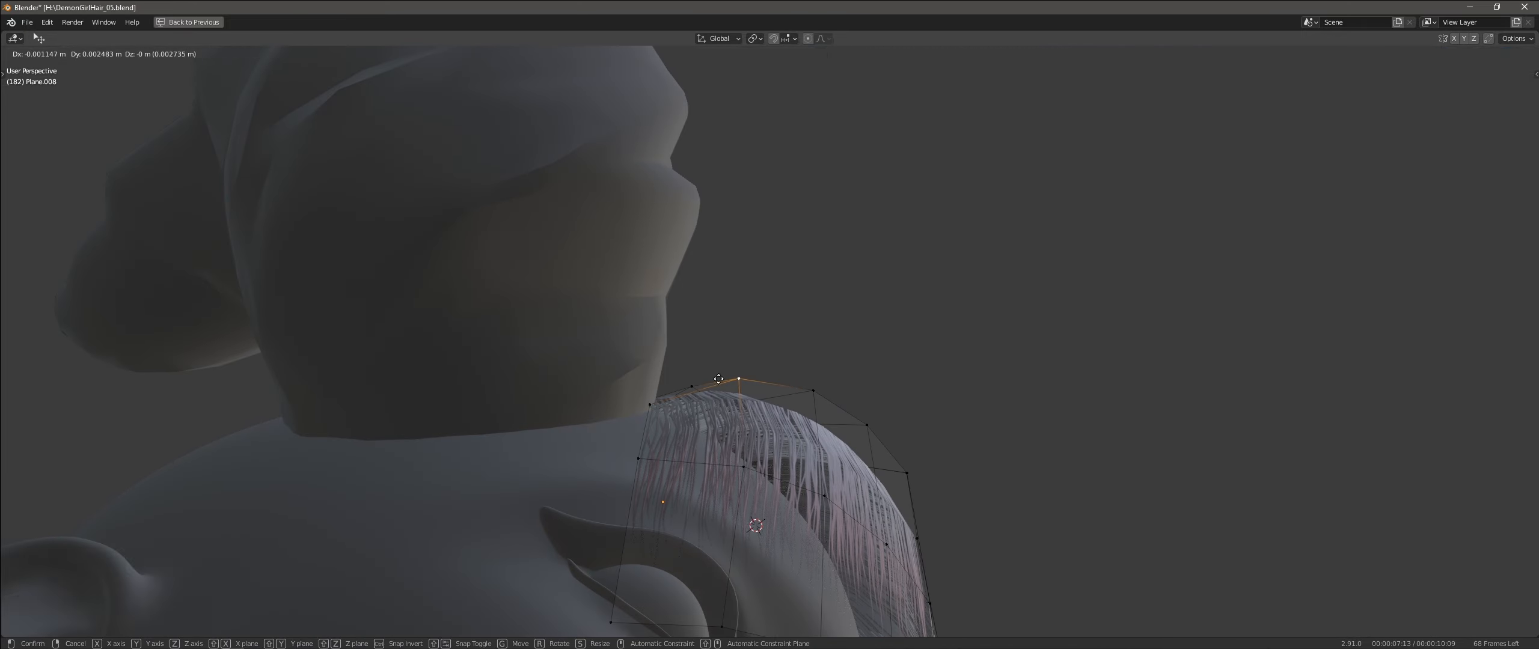
# Refine the root corner vertex and raise the front center vertices to round the fringe's crown
pyautogui.moveTo(729, 381); pyautogui.dragTo(668, 342, button='middle')
pyautogui.moveTo(784, 301); pyautogui.dragTo(787, 270)
pyautogui.moveTo(787, 270); pyautogui.dragTo(751, 337, button='middle')
pyautogui.moveTo(793, 103); pyautogui.dragTo(794, 95)
pyautogui.moveTo(794, 95); pyautogui.dragTo(800, 120, button='middle')
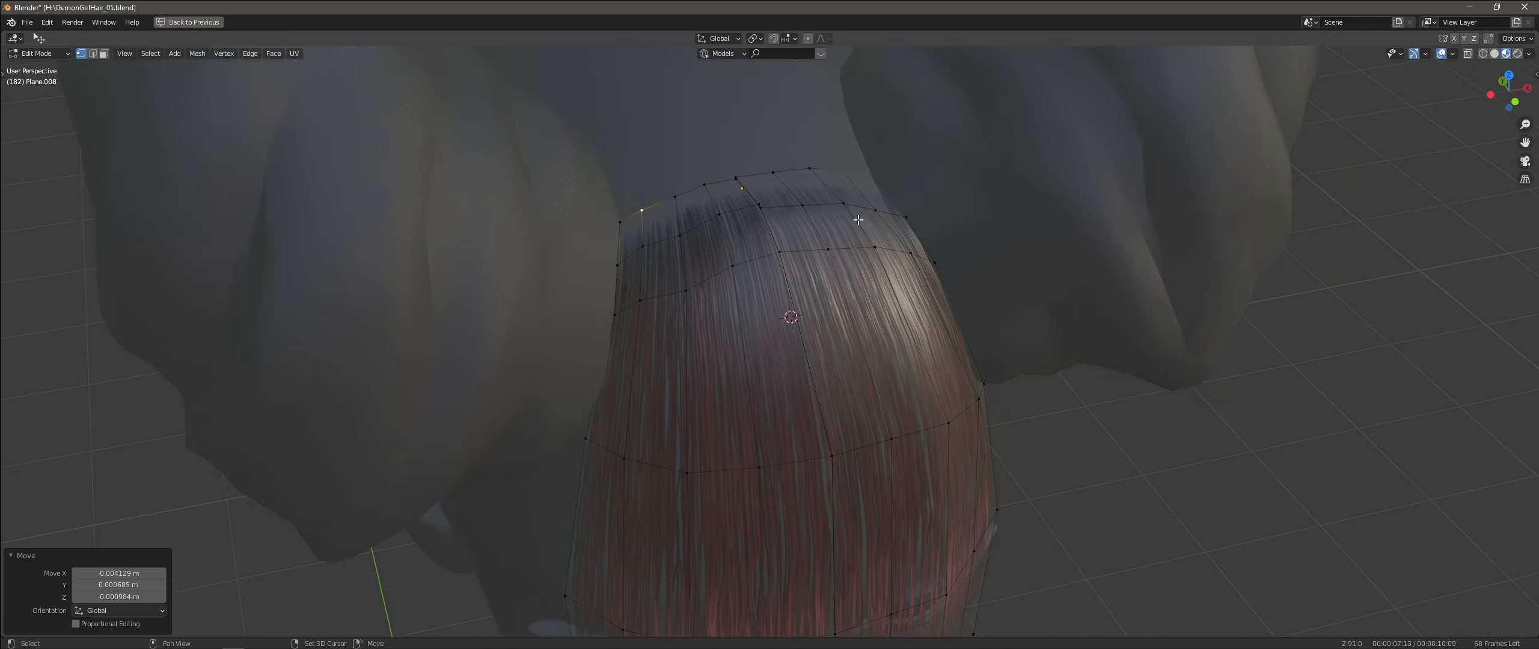
pyautogui.moveTo(805, 193); pyautogui.dragTo(865, 150, button='middle')
pyautogui.moveTo(858, 301); pyautogui.dragTo(860, 292)
pyautogui.moveTo(866, 385); pyautogui.dragTo(870, 337, button='middle')
pyautogui.moveTo(881, 421); pyautogui.dragTo(876, 229, button='middle')
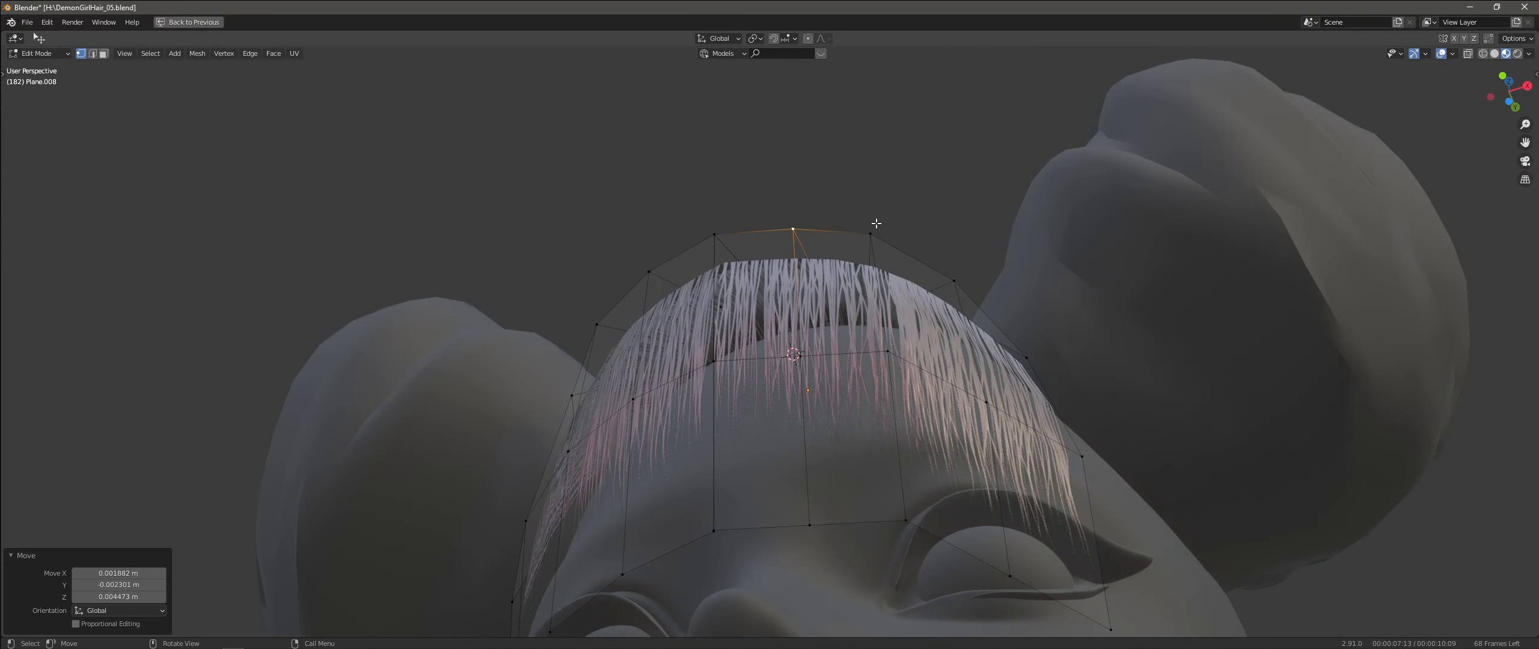
# Inspect the fringe's overall shape and hair density on the head in Object Mode from several distances
pyautogui.press('Tab')
pyautogui.moveTo(866, 289); pyautogui.dragTo(931, 442, button='middle')
pyautogui.scroll(-7, 812, 298)
pyautogui.scroll(-4, 727, 305)
pyautogui.scroll(4, 726, 306)
pyautogui.scroll(7, 779, 310)
pyautogui.scroll(-3, 779, 310)
pyautogui.scroll(-5, 813, 310)
pyautogui.moveTo(739, 436); pyautogui.dragTo(728, 282, button='middle')
pyautogui.scroll(3, 728, 283)
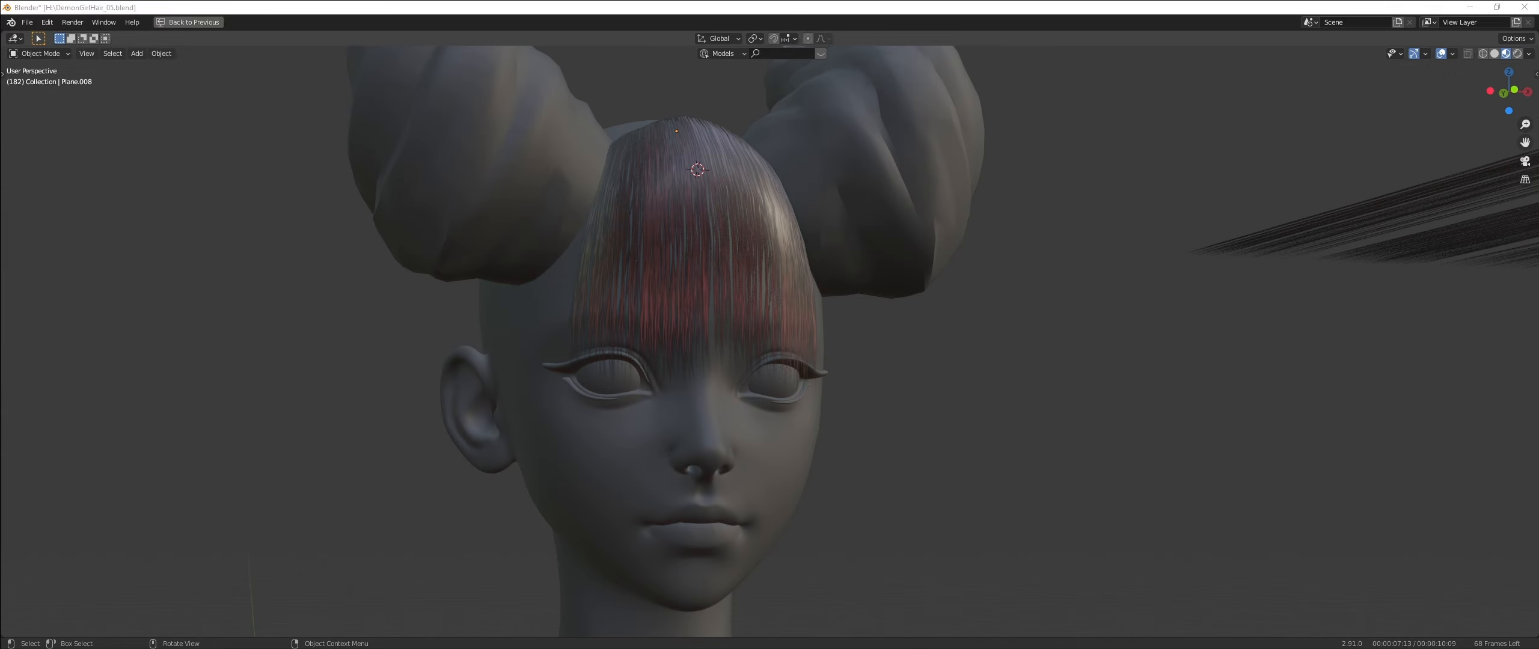
# Switch to Hair Strand Designer and dismiss its startup notice
pyautogui.hotkey('alt', 'Tab')
pyautogui.moveTo(733, 34); pyautogui.dragTo(1383, 648)
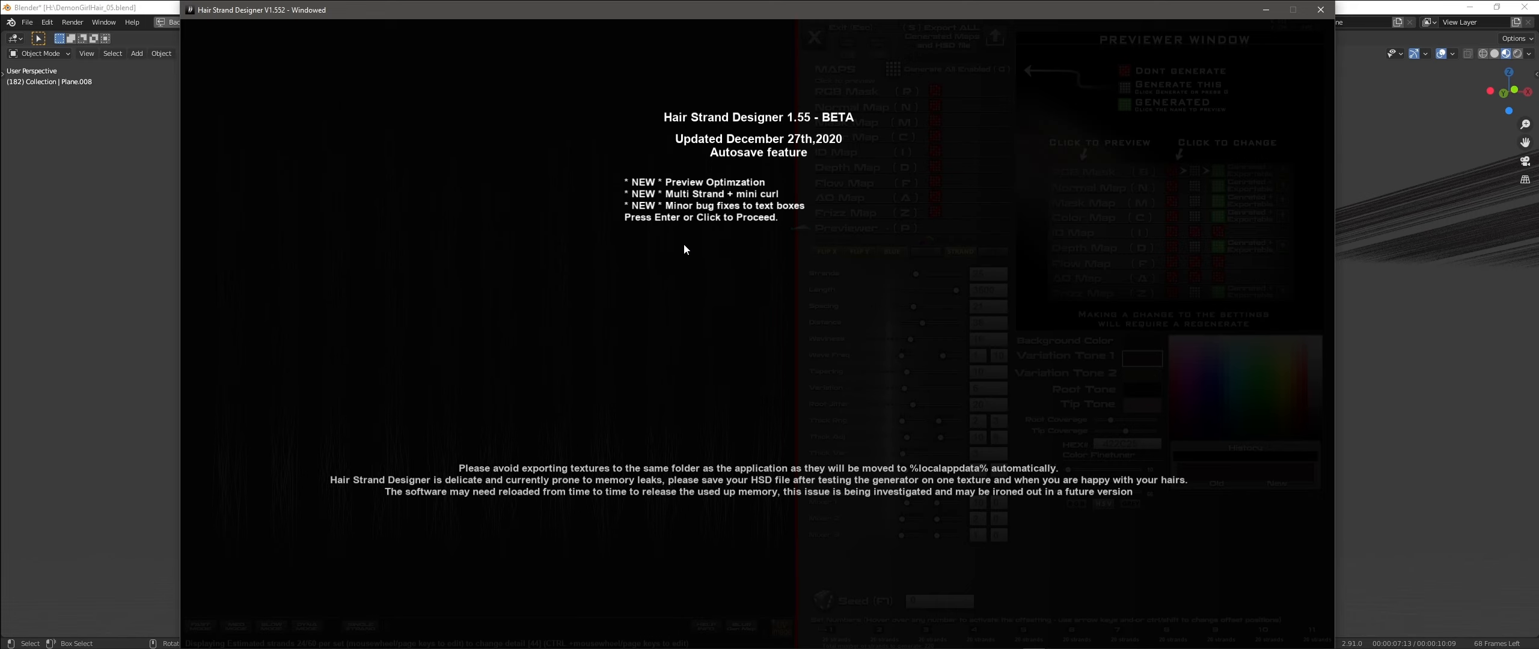
pyautogui.moveTo(810, 10); pyautogui.dragTo(819, 9)
pyautogui.click(757, 173)
pyautogui.click(703, 341)
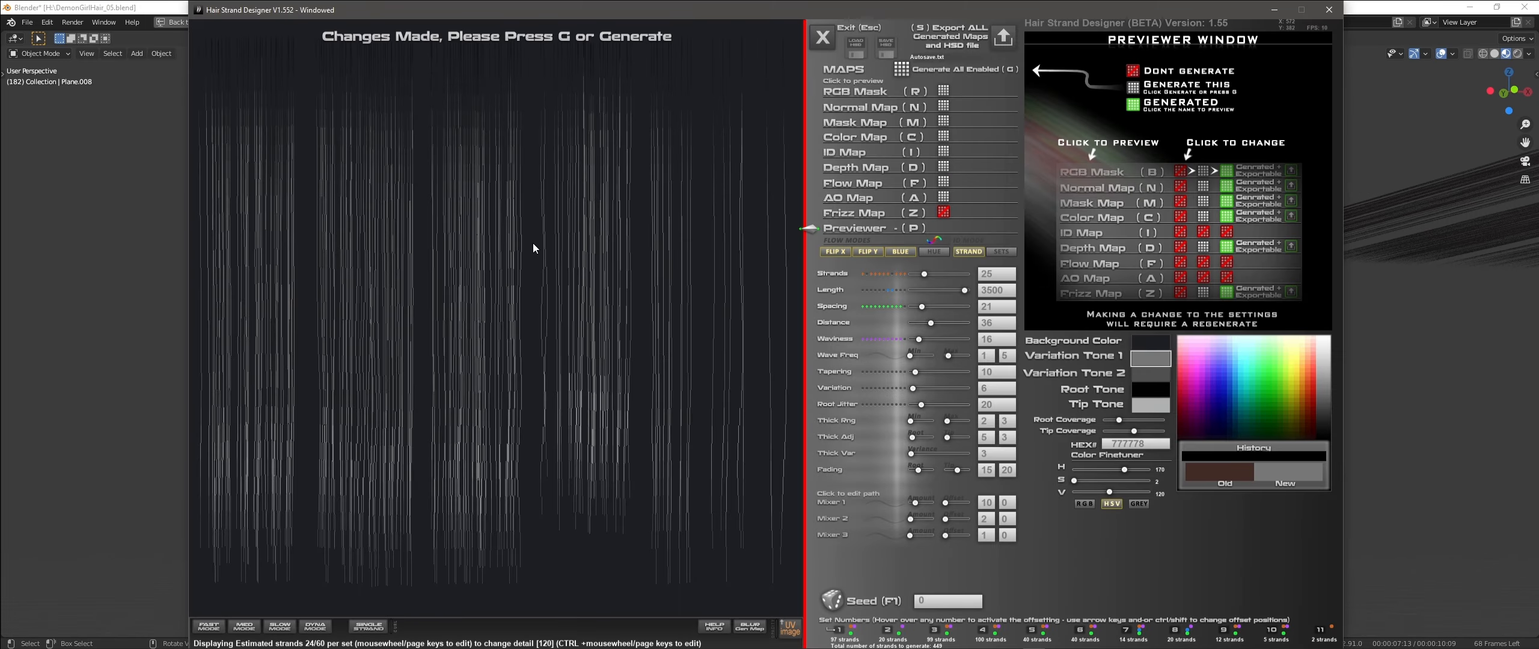
# Lower the waviness of strand sets 1 to 4, using 3 for set 1 and 1 for set 4
pyautogui.moveTo(889, 632)
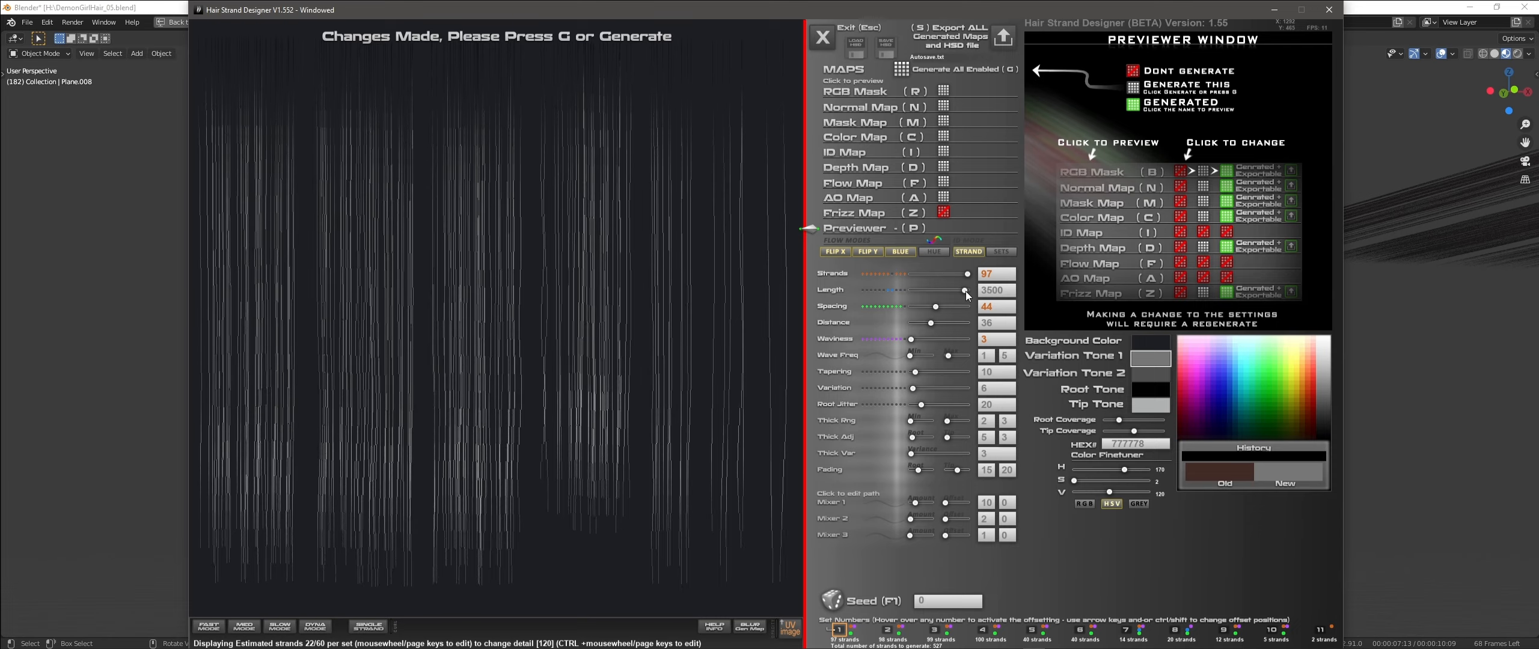
pyautogui.press('2')
pyautogui.press('3')
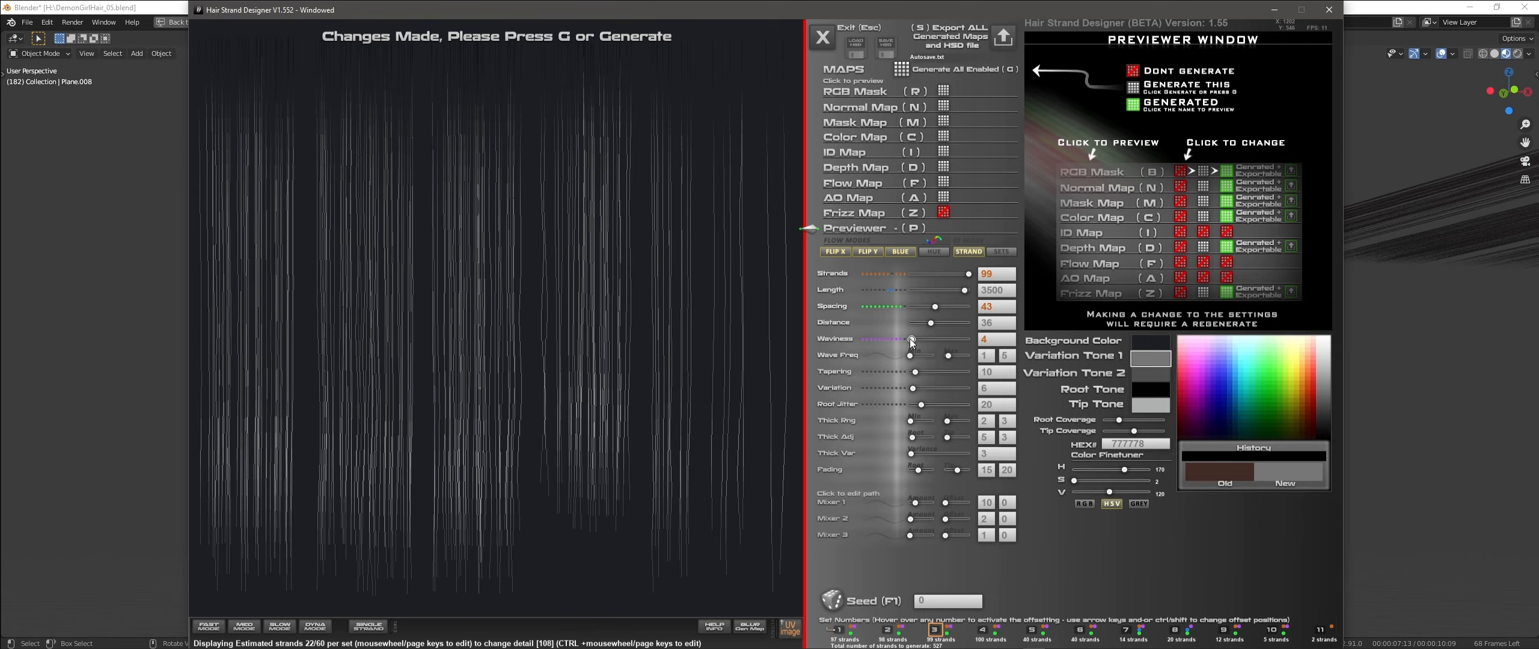
pyautogui.press('4')
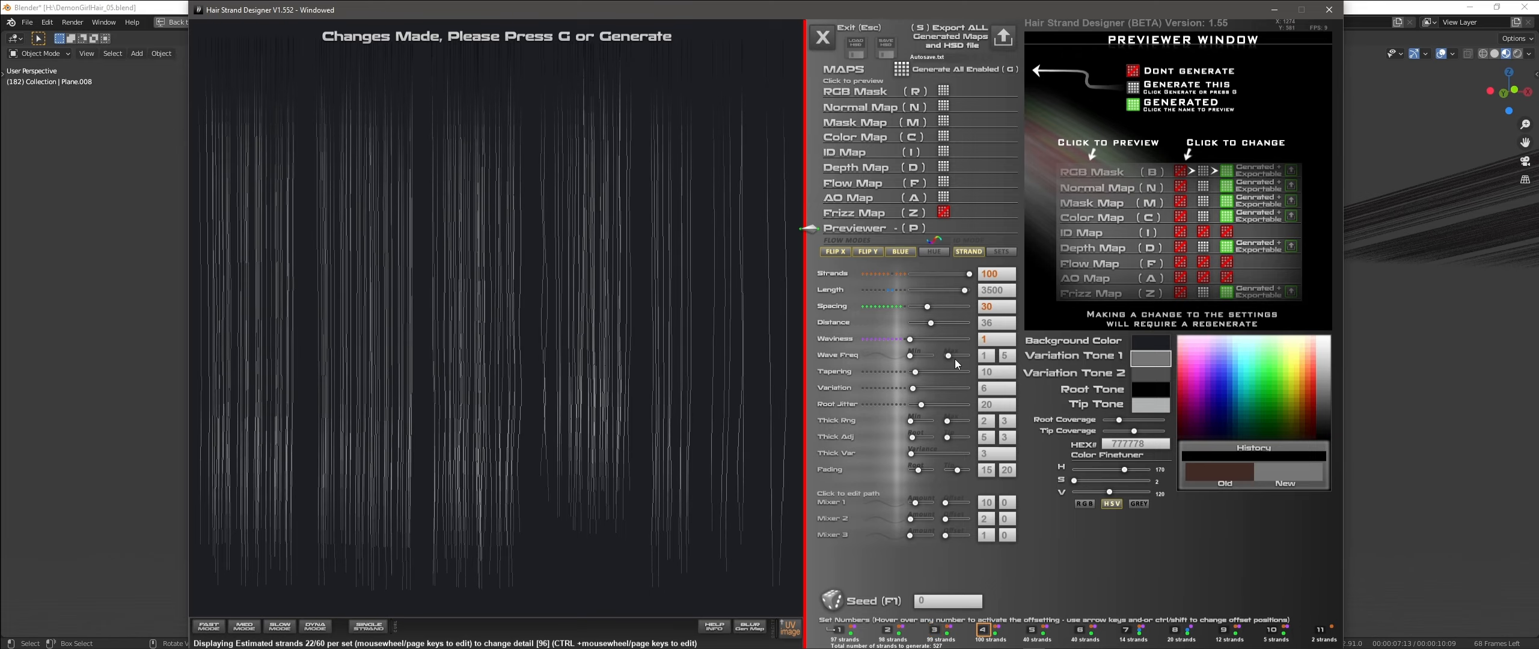
# Lower the waviness of strand sets 5 to 8, using 3 for set 8, and regenerate all enabled maps
pyautogui.press('5')
pyautogui.press('6')
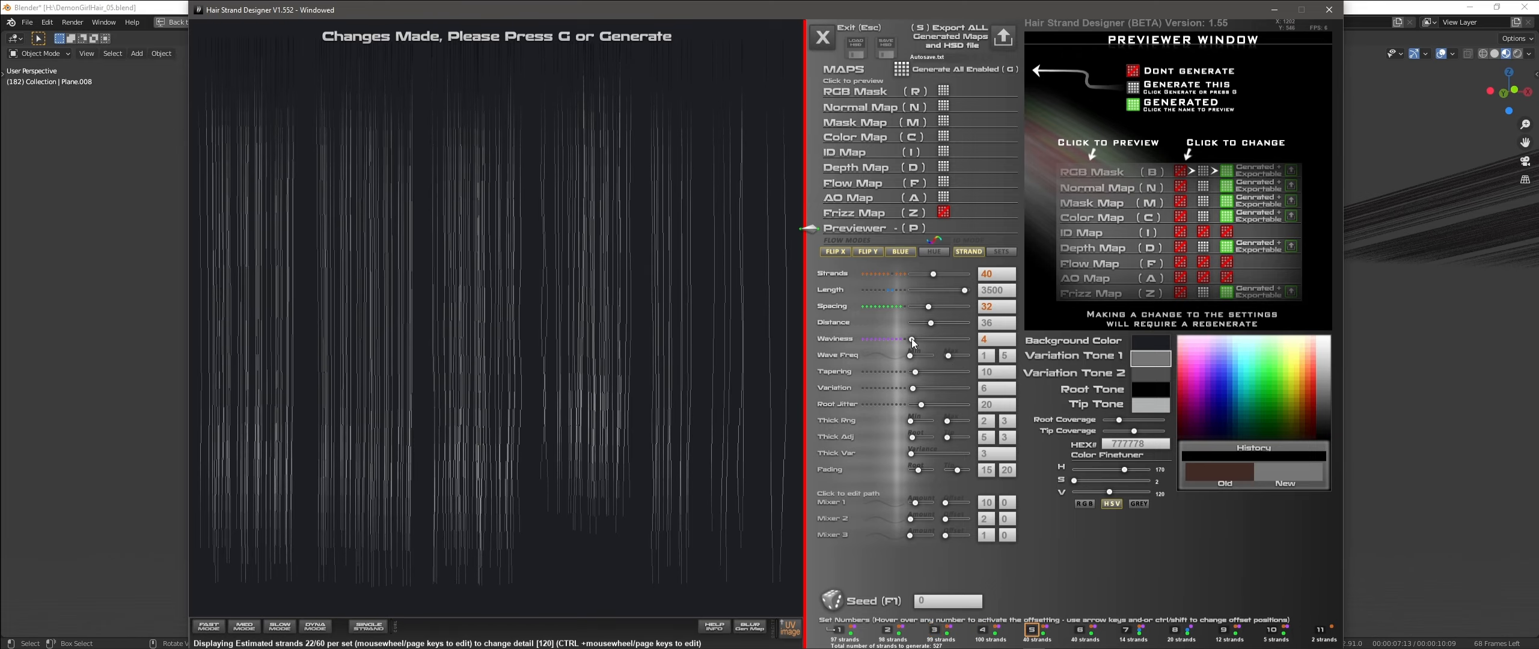
pyautogui.press('7')
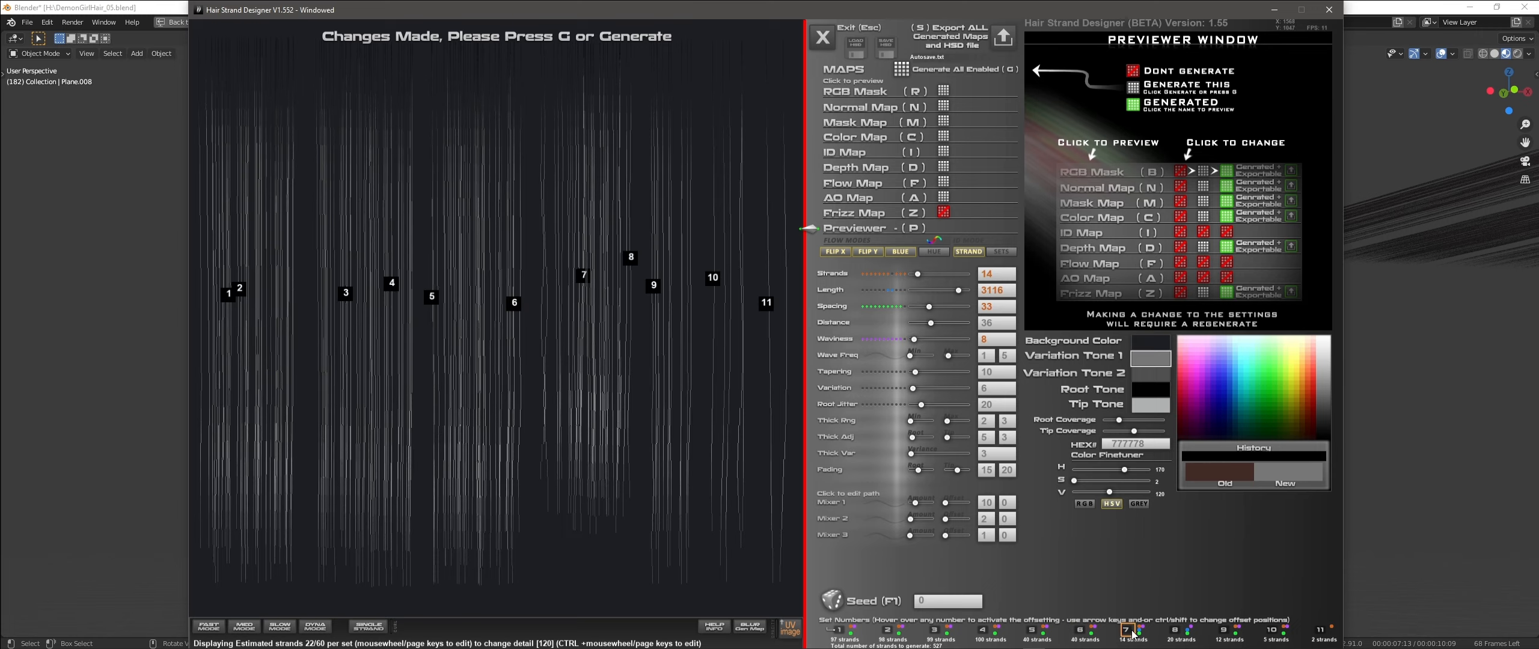
pyautogui.press('8')
pyautogui.moveTo(913, 341); pyautogui.dragTo(911, 340)
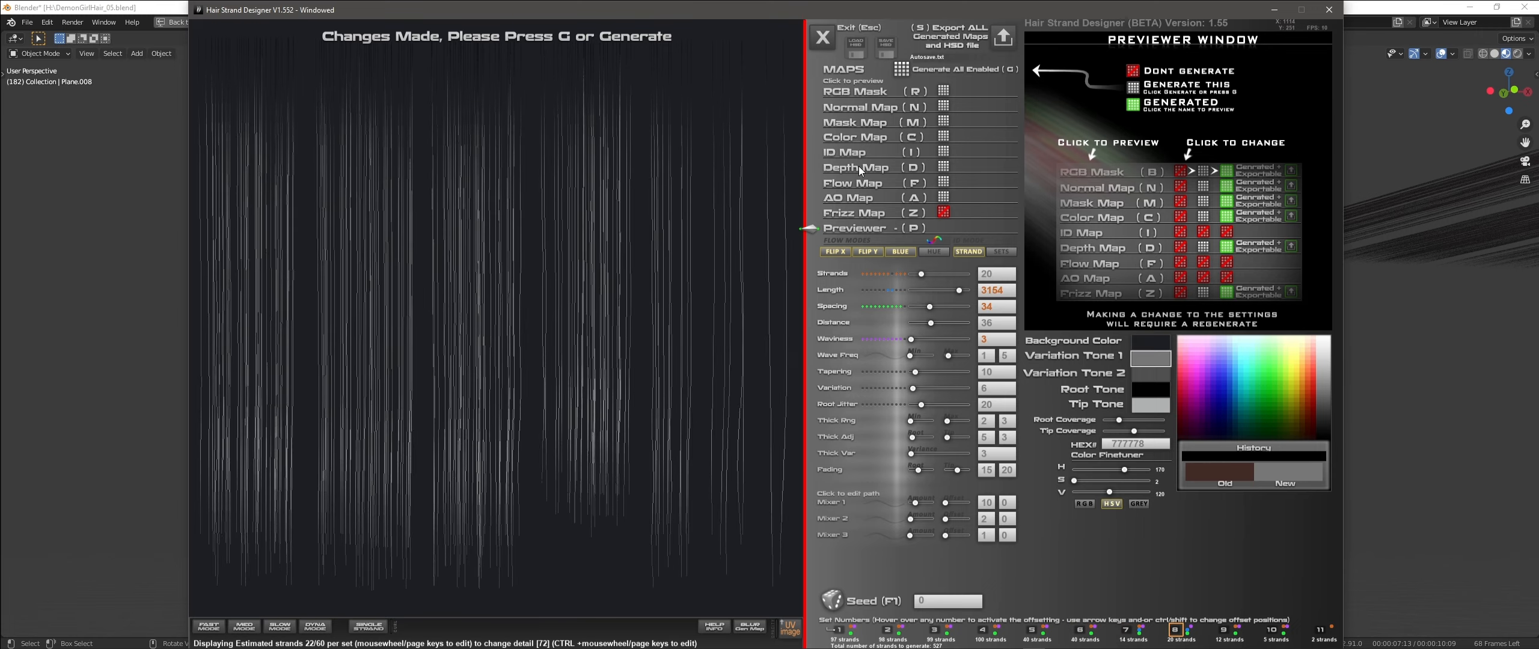
pyautogui.press('g')
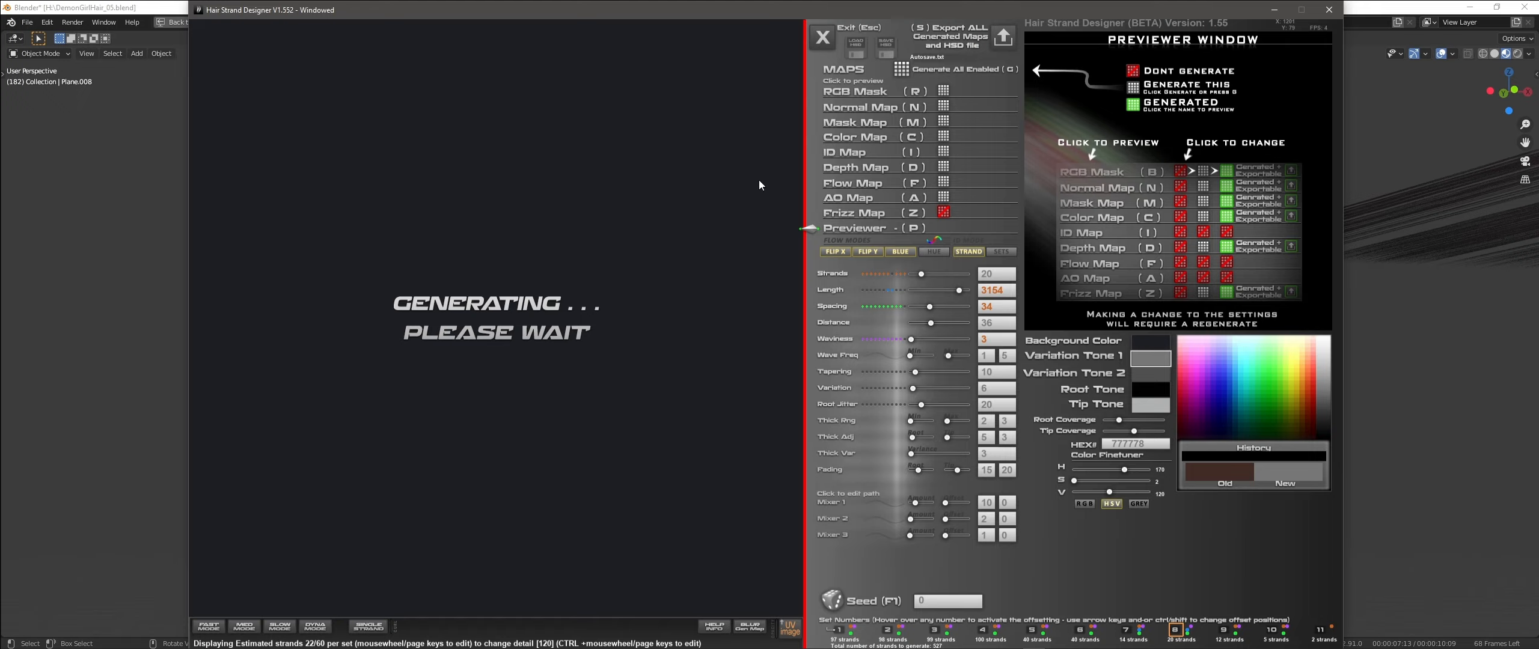